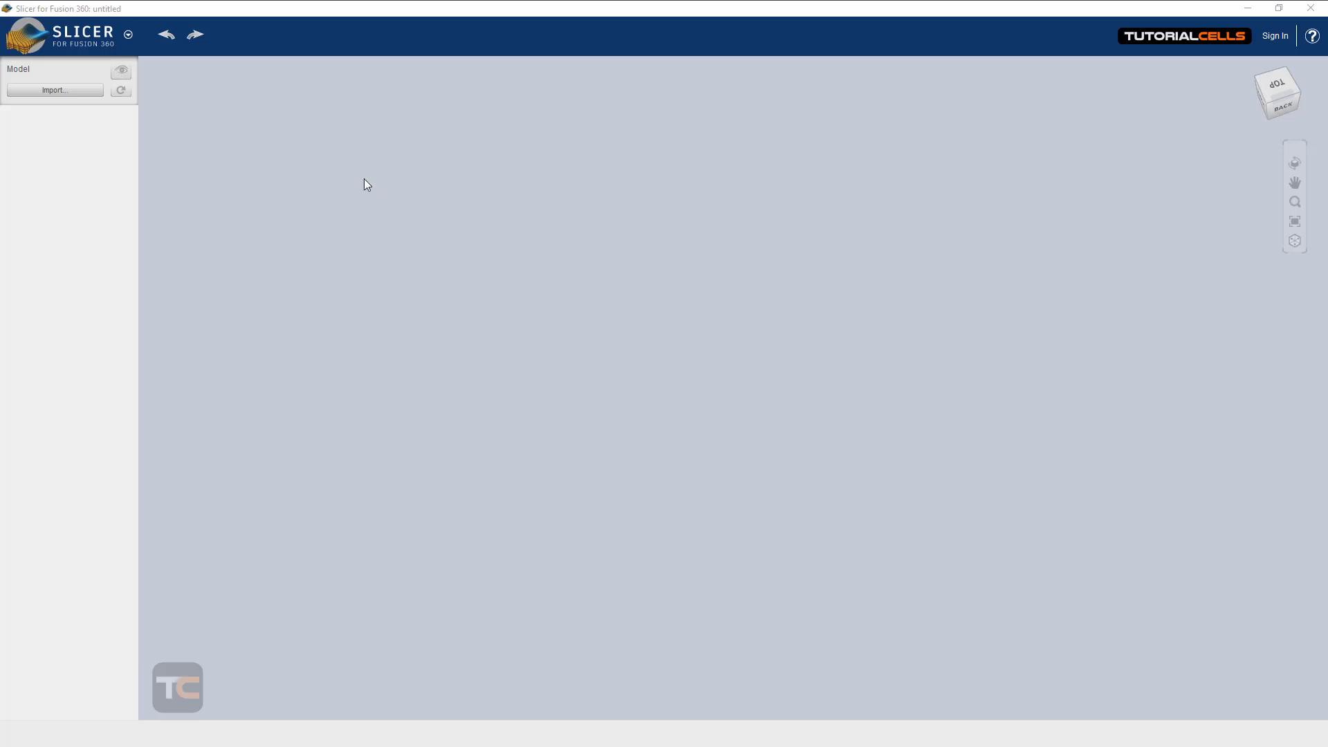
Step: Load the Human Head example shape (humanhead.3dmk) and orbit around it
click(97, 48)
mouse_move(90, 101)
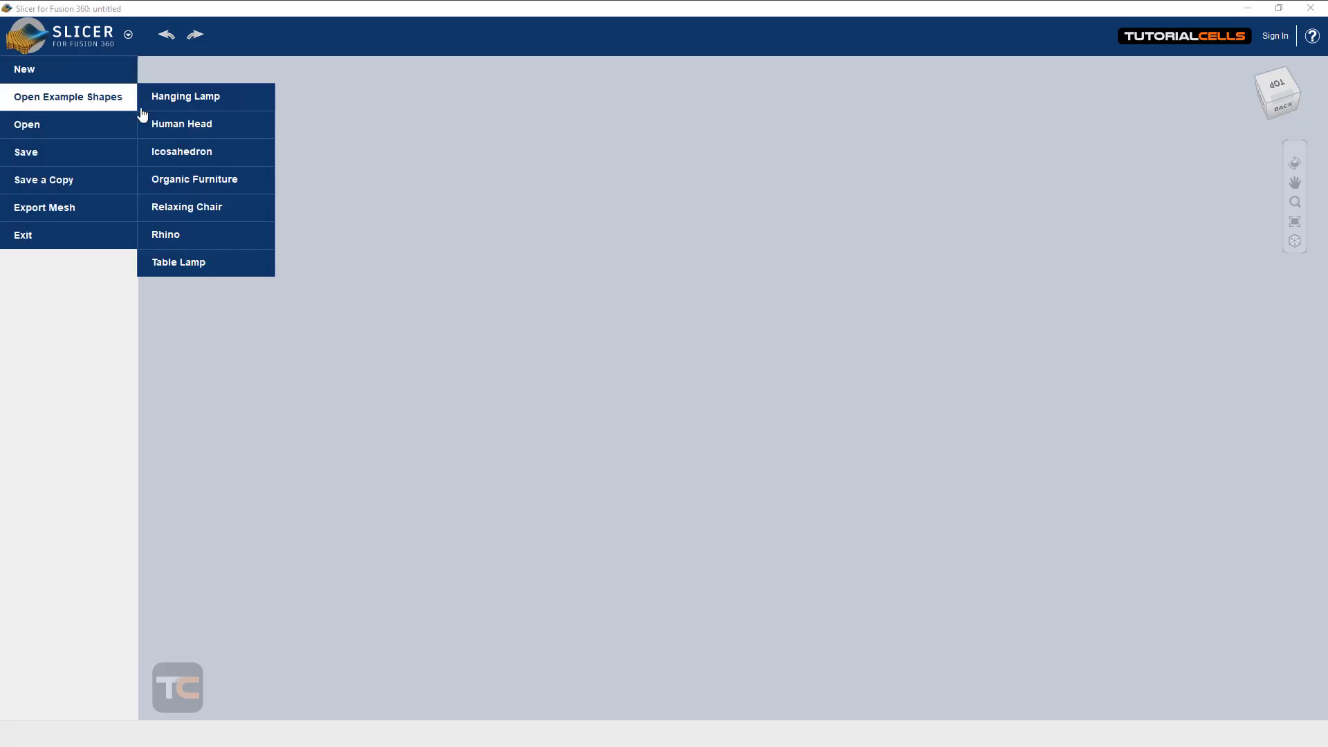
click(193, 126)
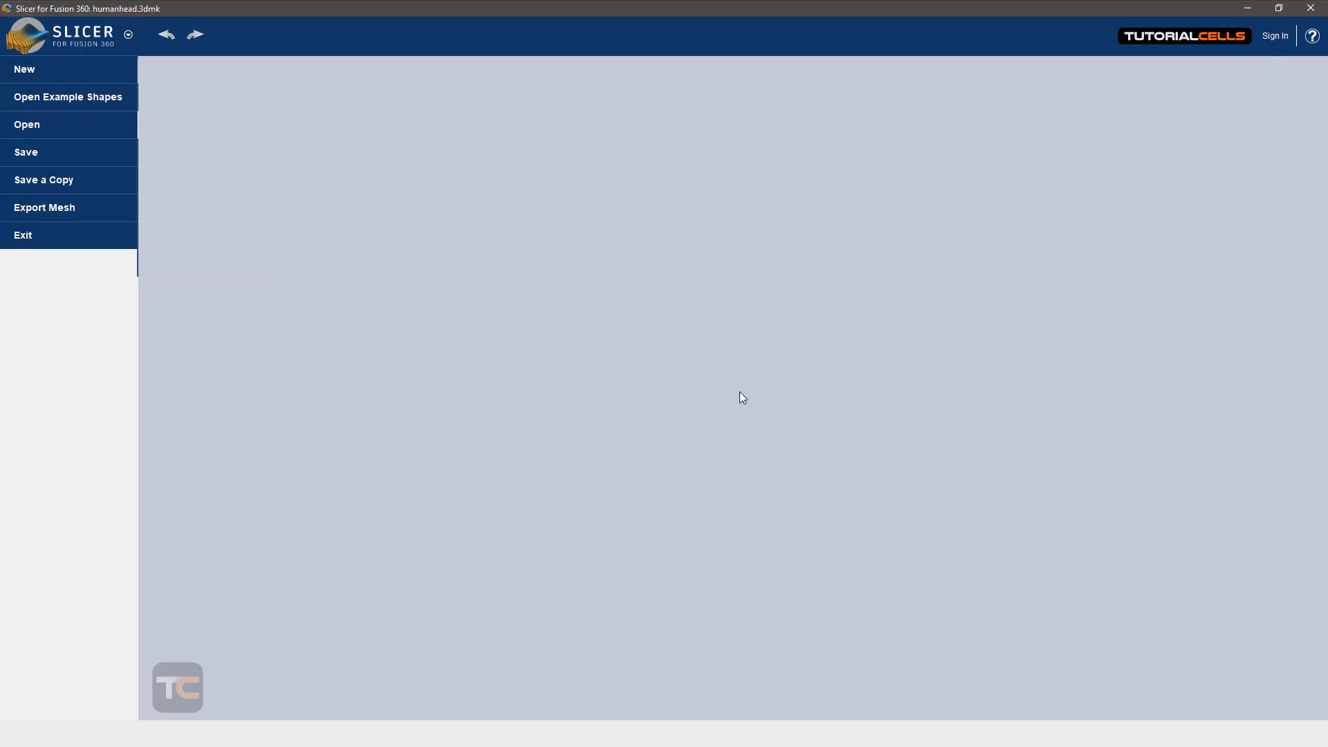
drag(740, 379, 693, 401)
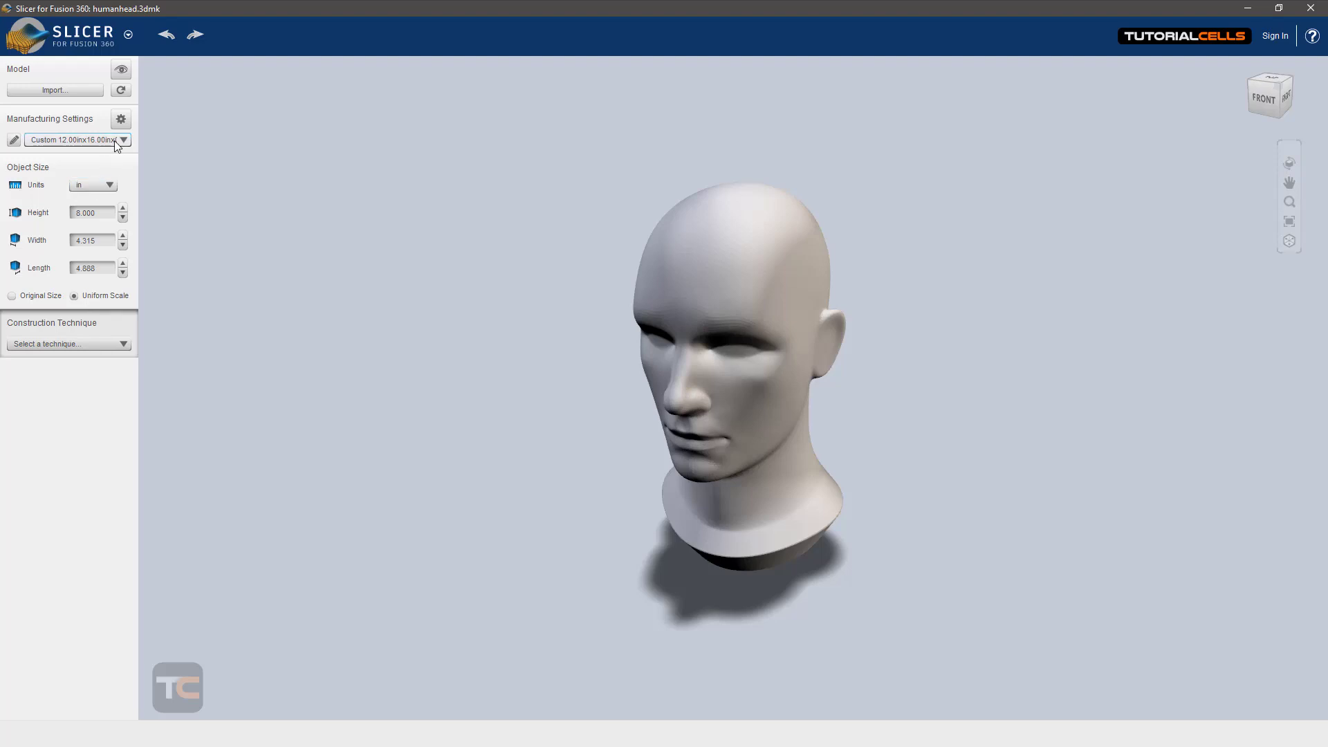
Step: Apply the TC material preset, switch units to cm, and keep the head at original size
click(76, 140)
click(67, 229)
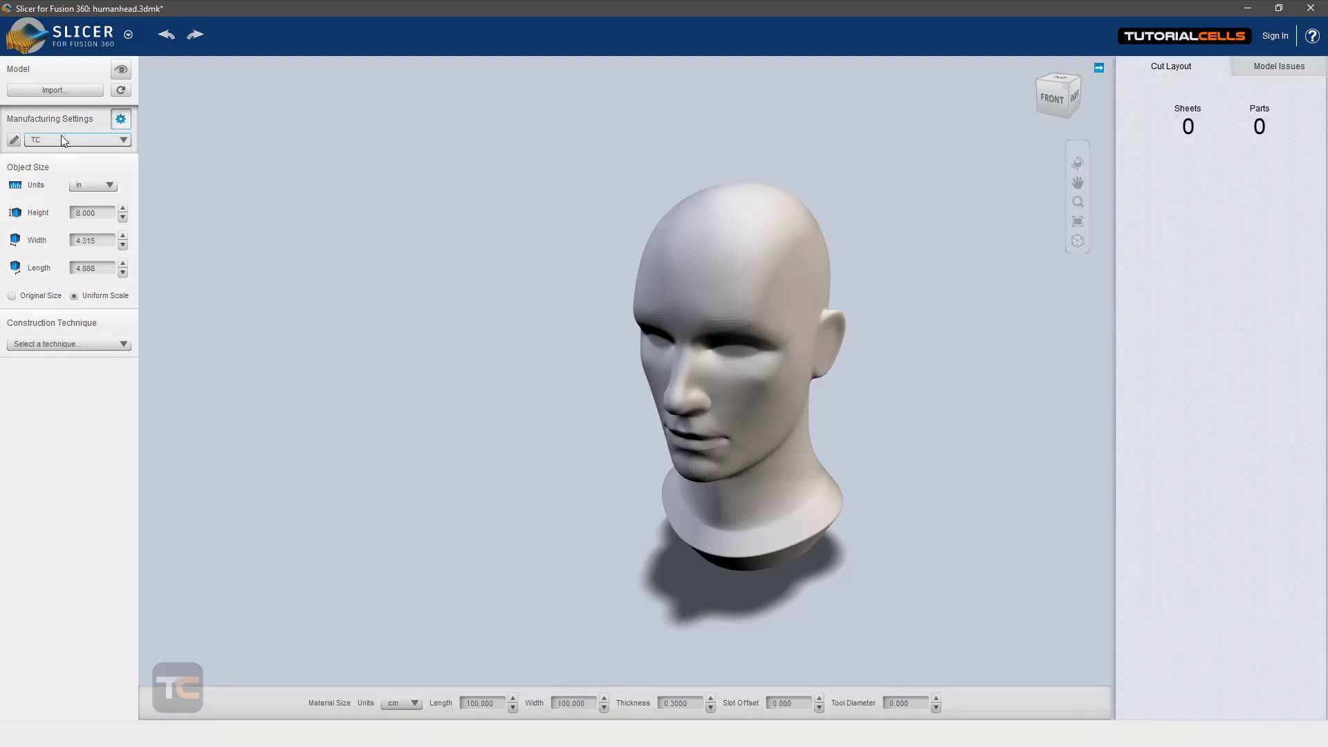
click(89, 185)
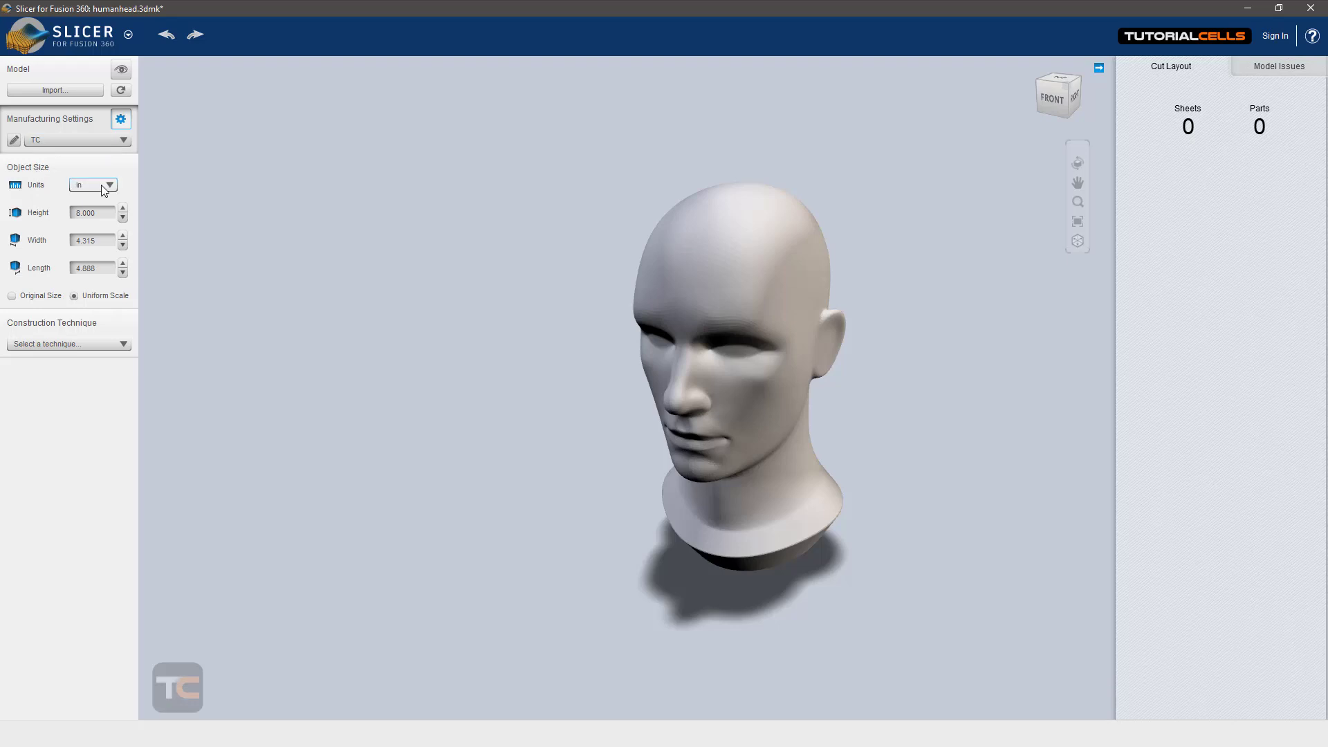
click(97, 215)
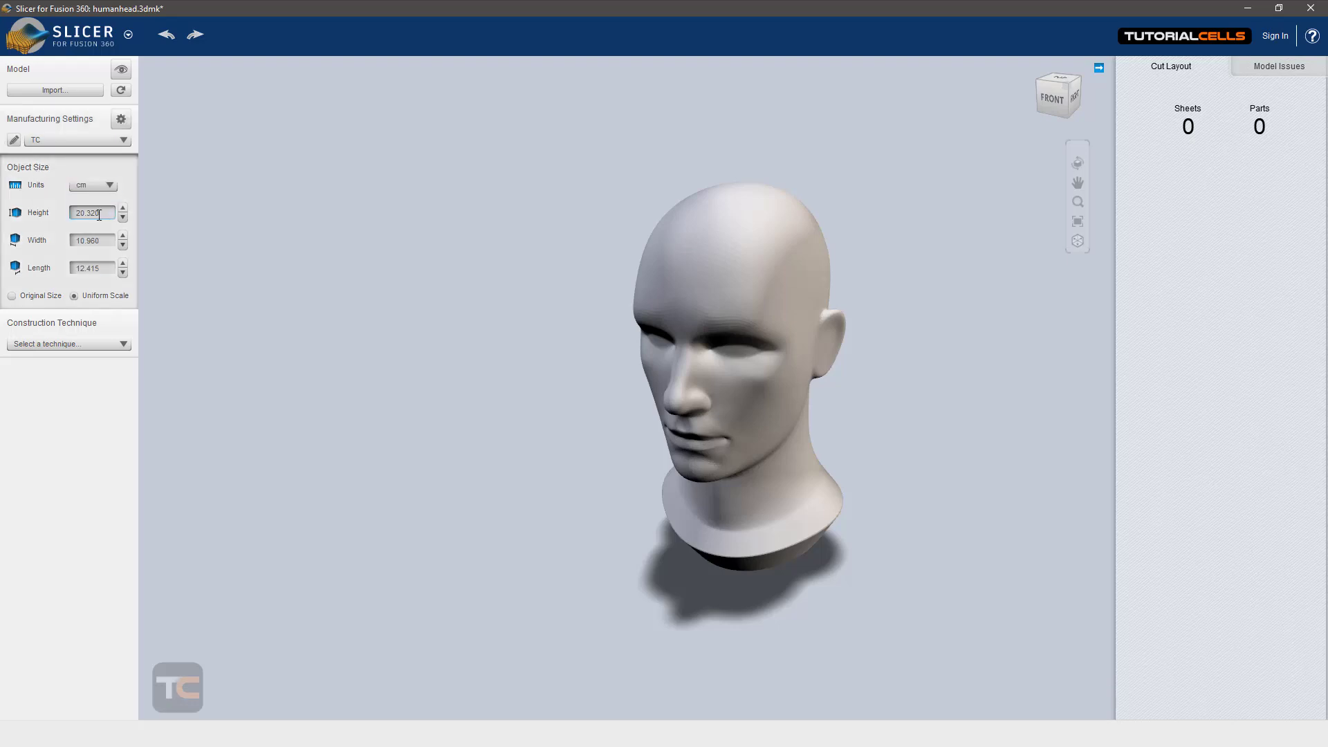
click(39, 296)
click(82, 339)
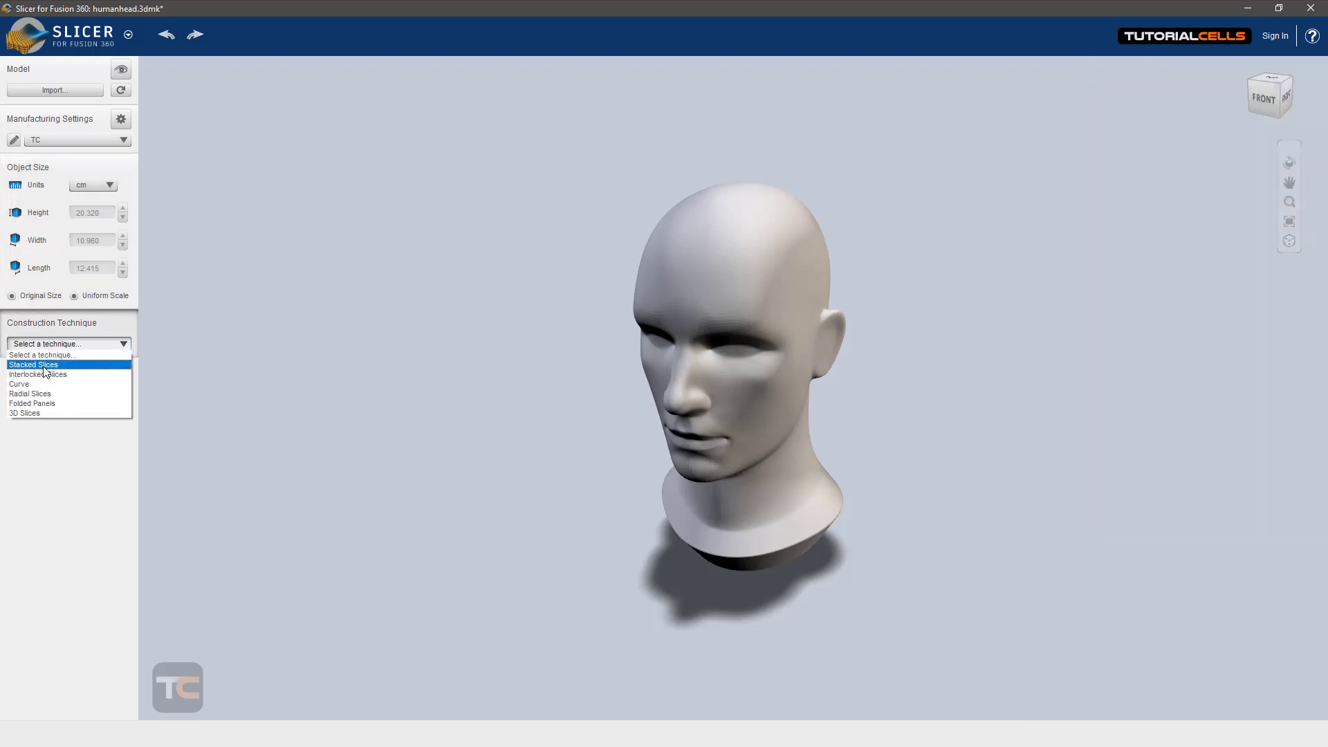
Step: Build the head from Stacked Slices (68 parts on 1 sheet) and look down on it
click(43, 366)
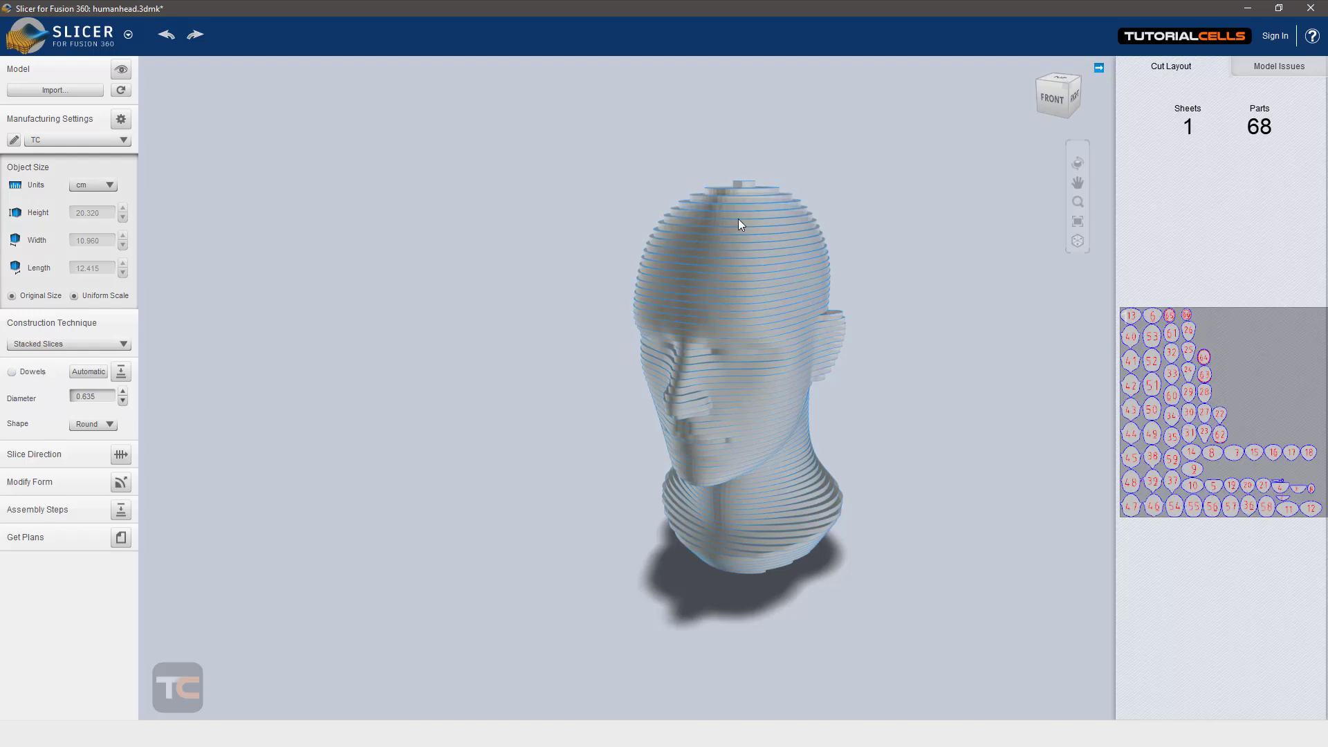
mouse_move(728, 291)
mouse_down()
mouse_move(543, 272)
mouse_move(631, 286)
mouse_move(695, 355)
mouse_move(716, 320)
mouse_up()
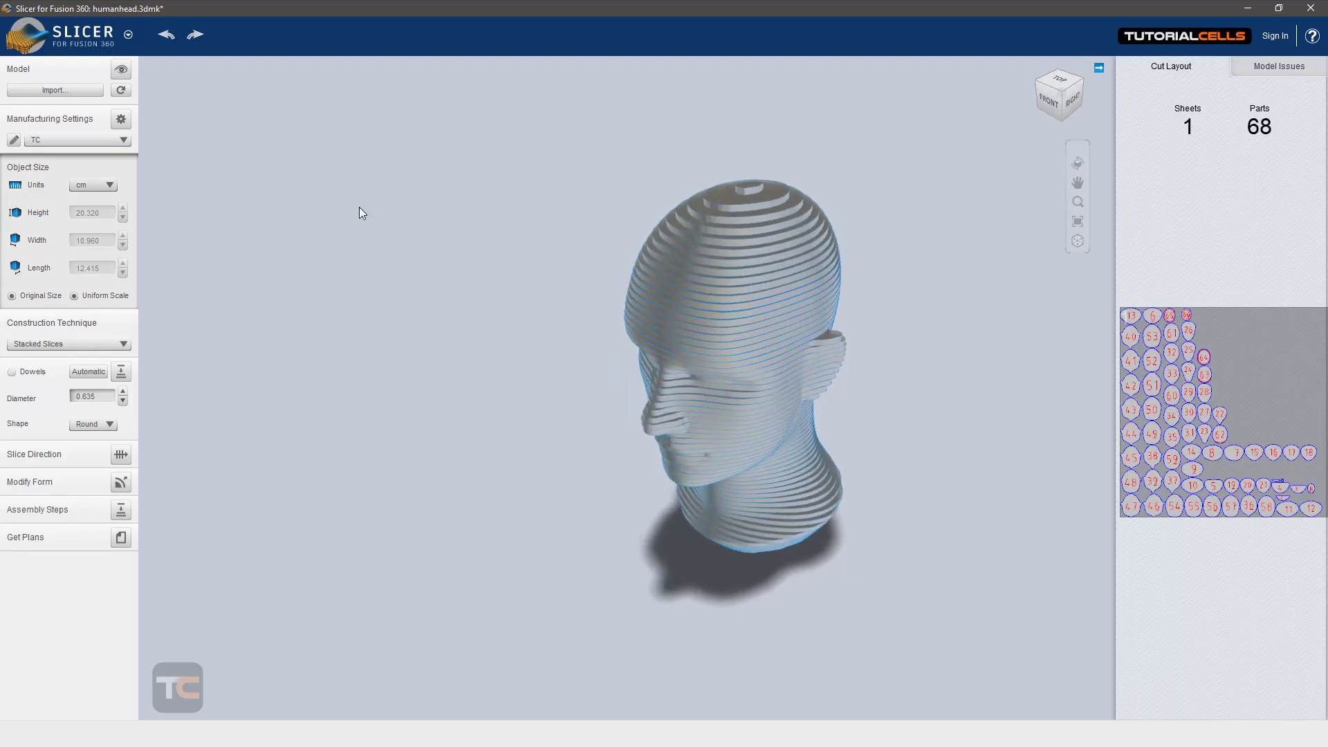
click(15, 141)
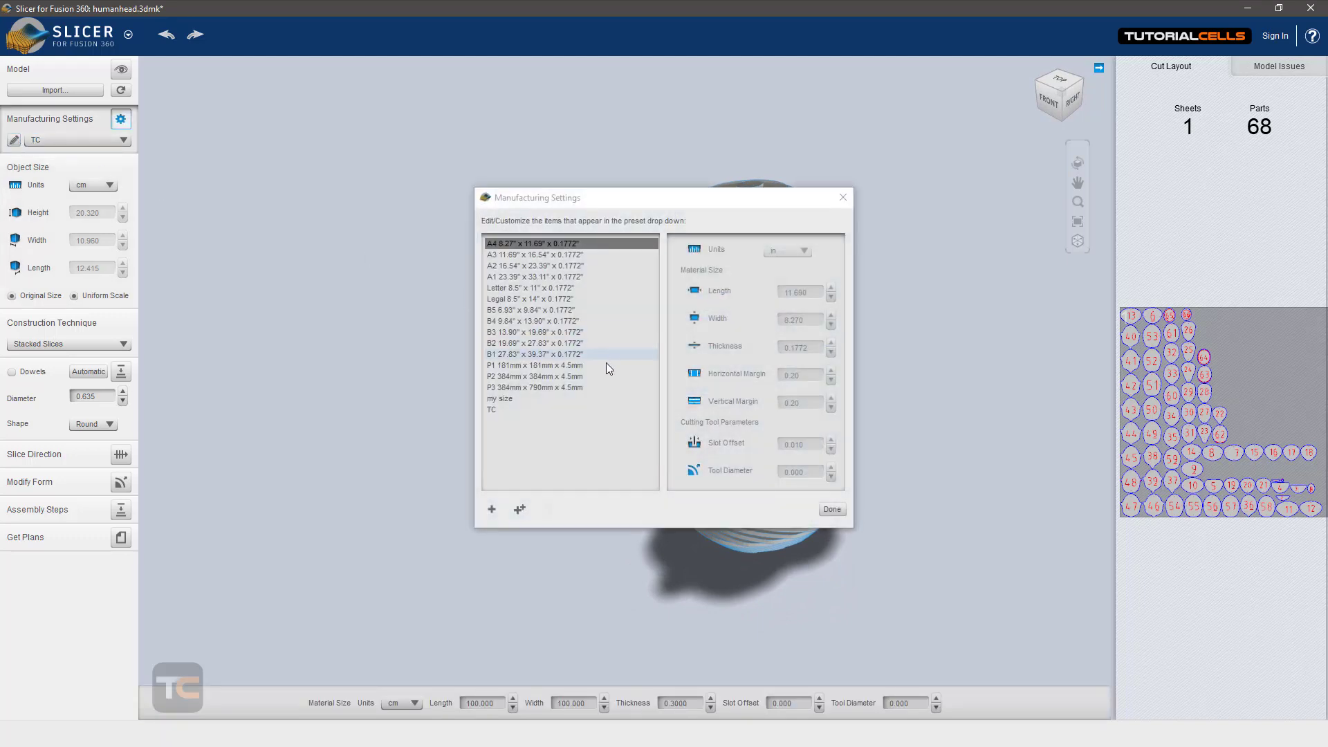
click(527, 409)
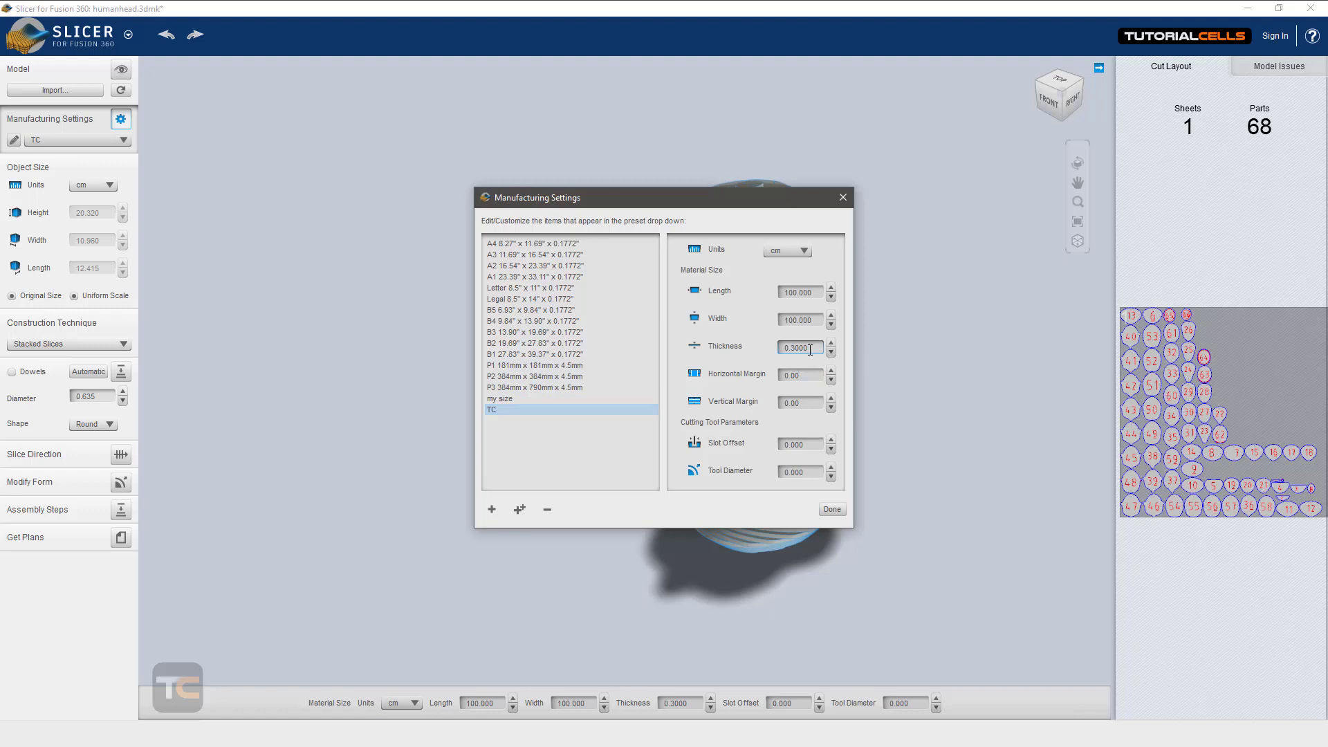
click(830, 510)
drag(723, 311, 737, 344)
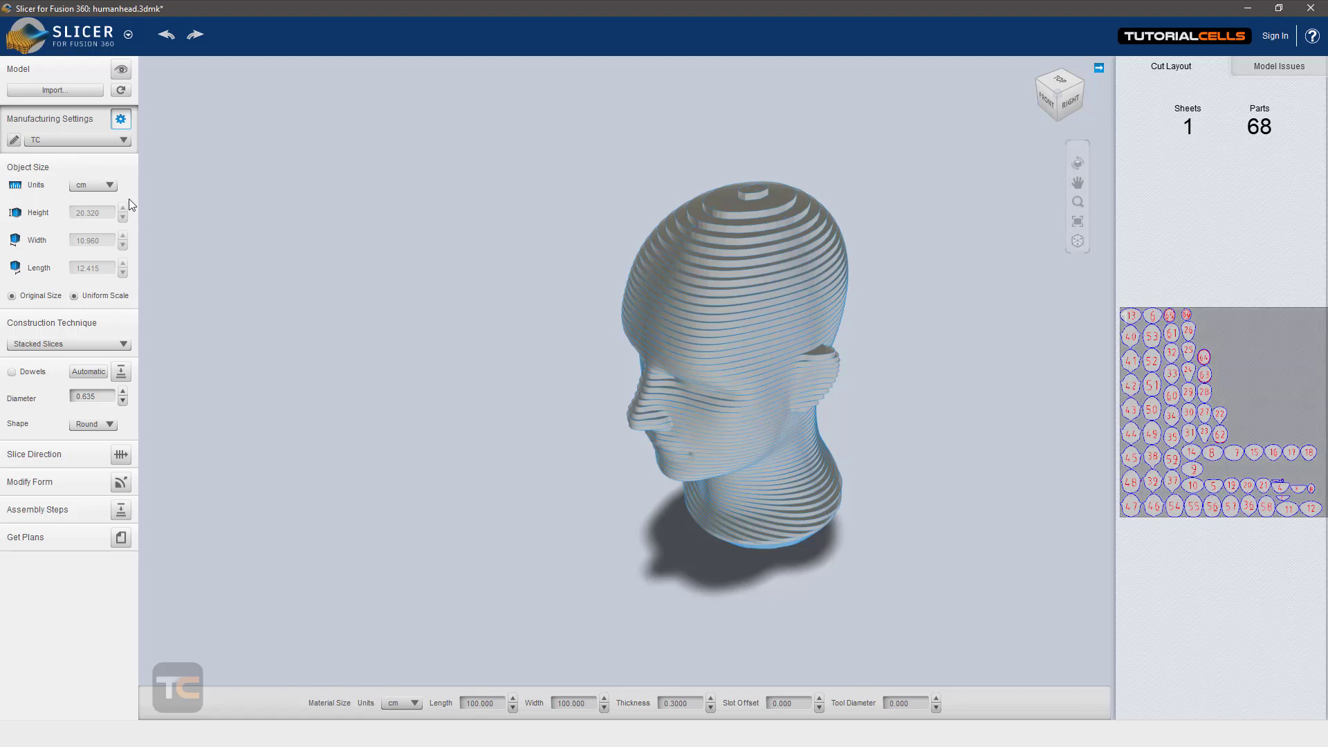
Step: Change the TC preset's slot offset to 0.010 in the material presets editor
click(14, 140)
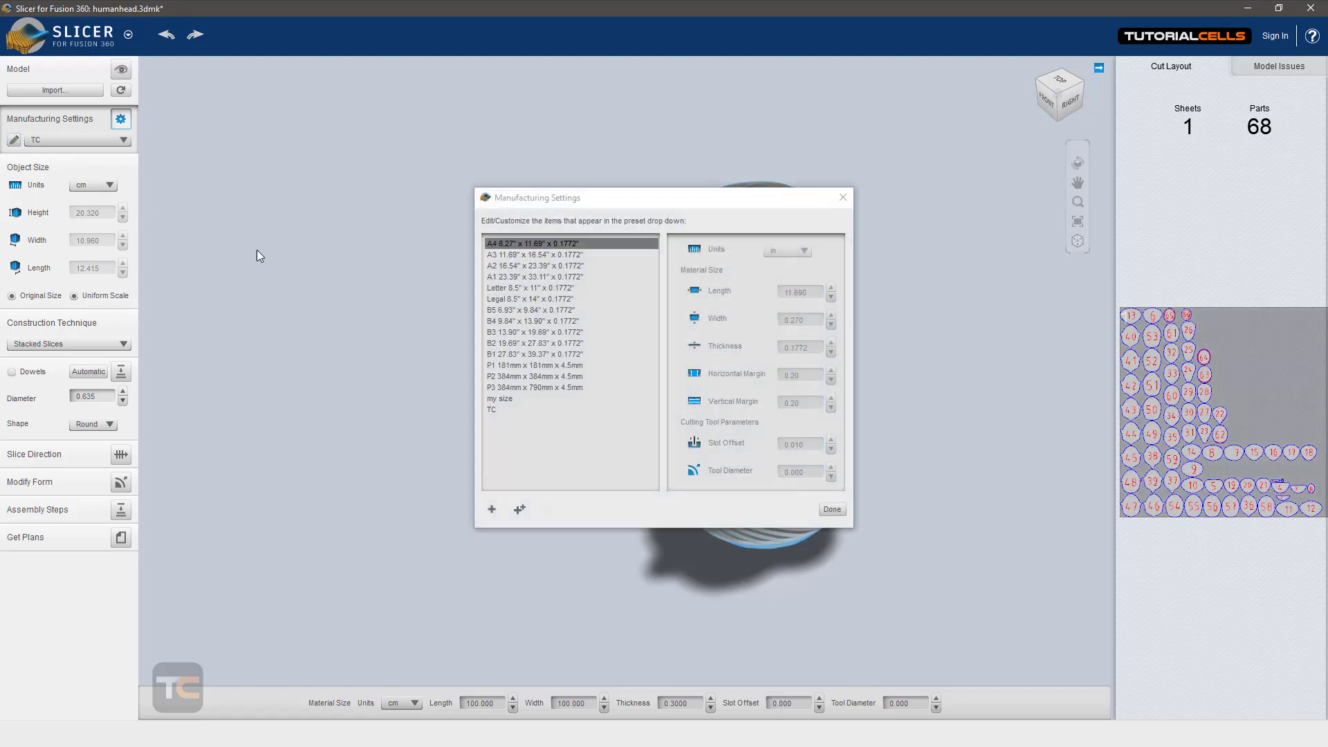
click(518, 407)
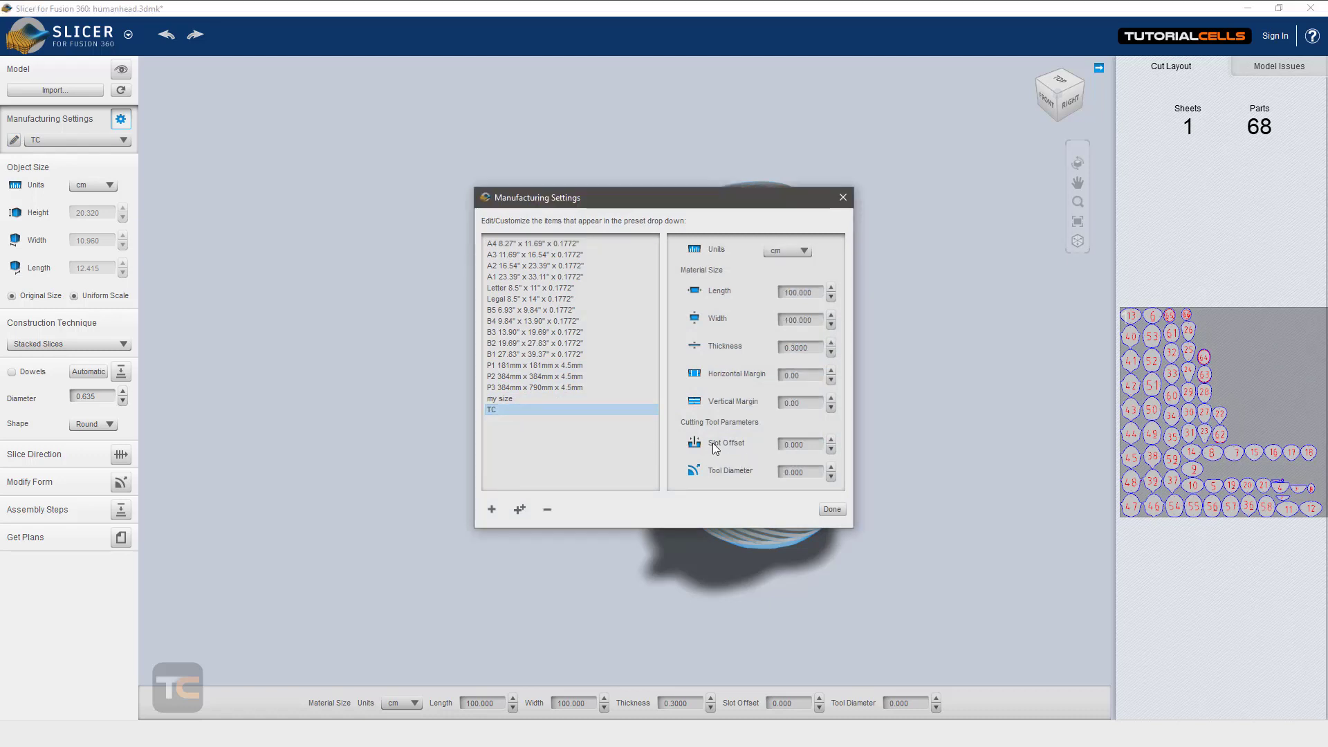
click(792, 445)
drag(815, 446, 796, 450)
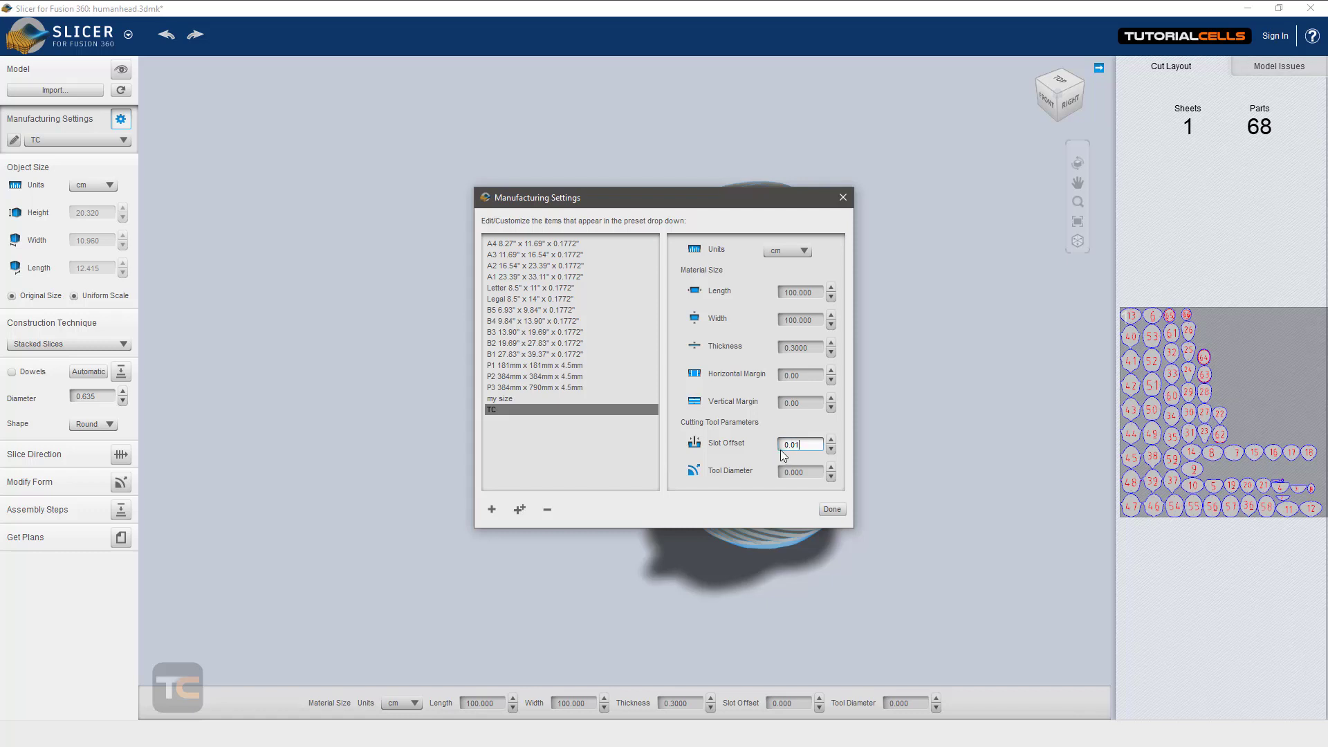
drag(794, 445, 766, 454)
click(810, 470)
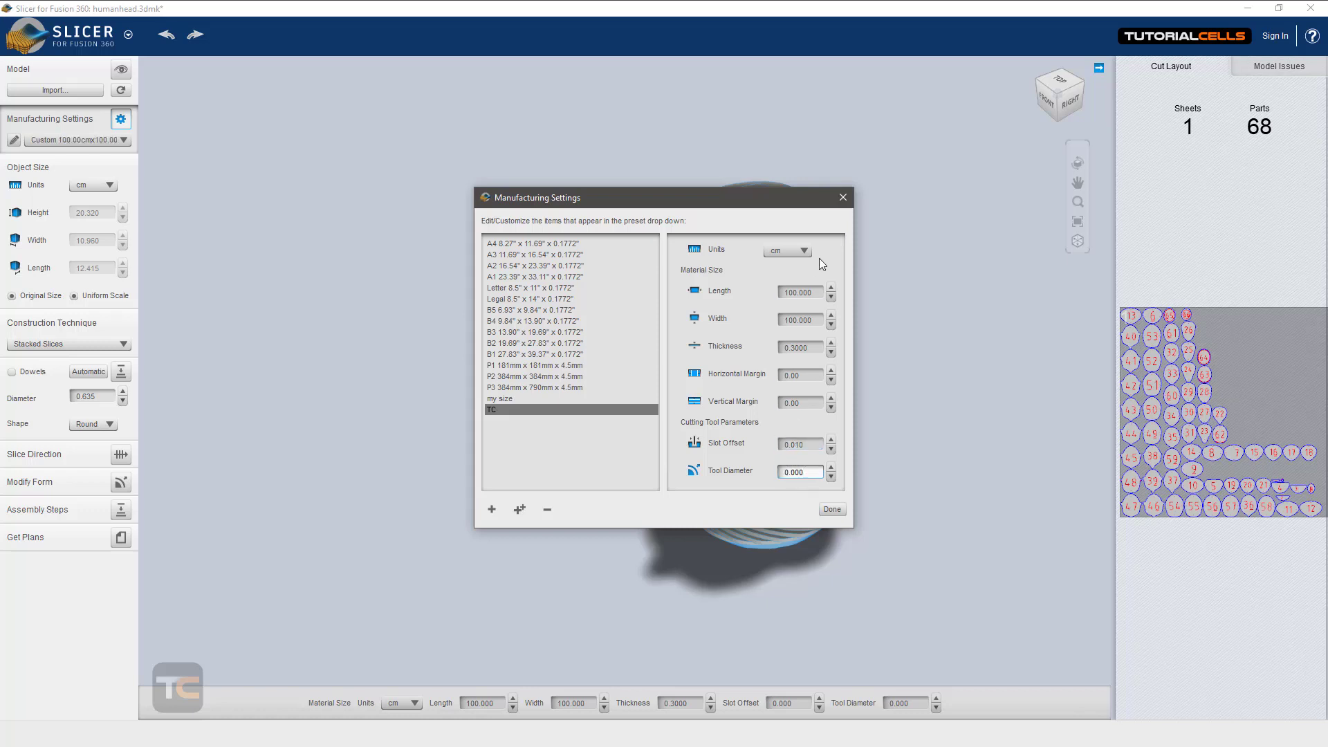
click(843, 199)
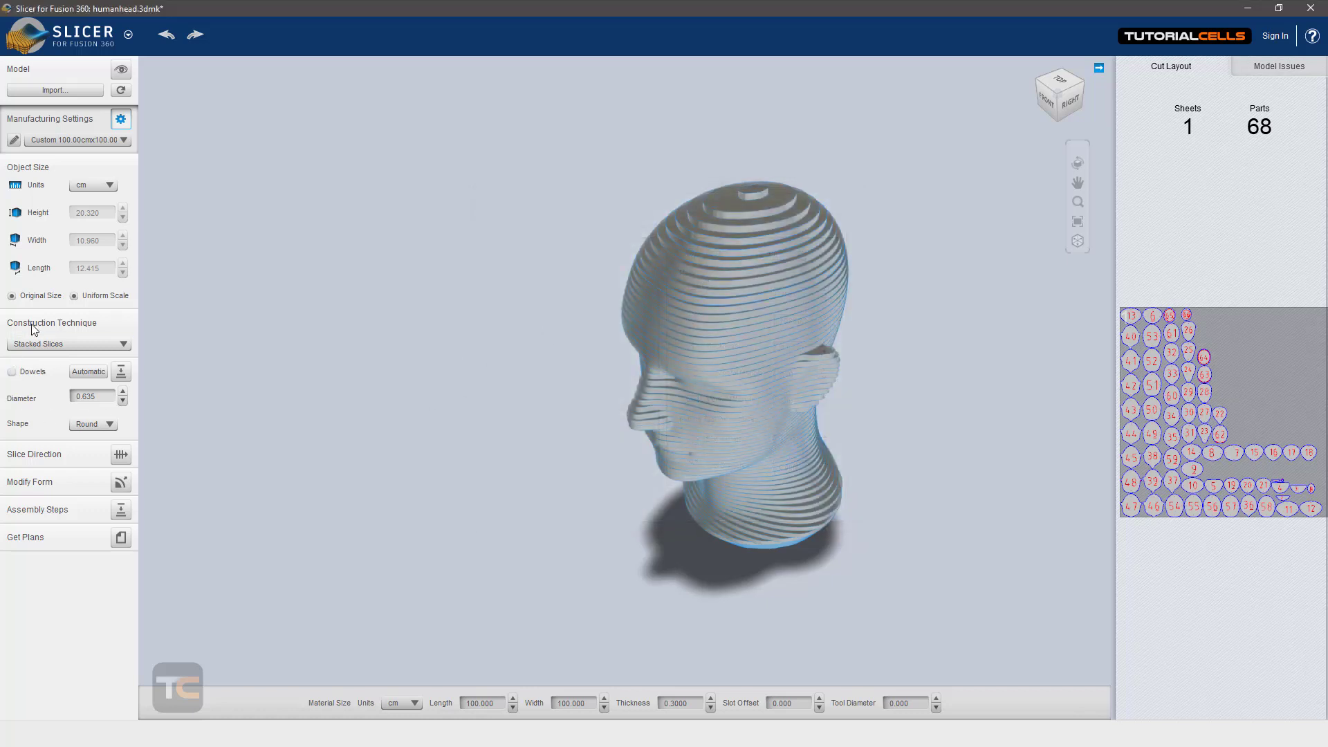
drag(726, 432, 918, 441)
click(1265, 438)
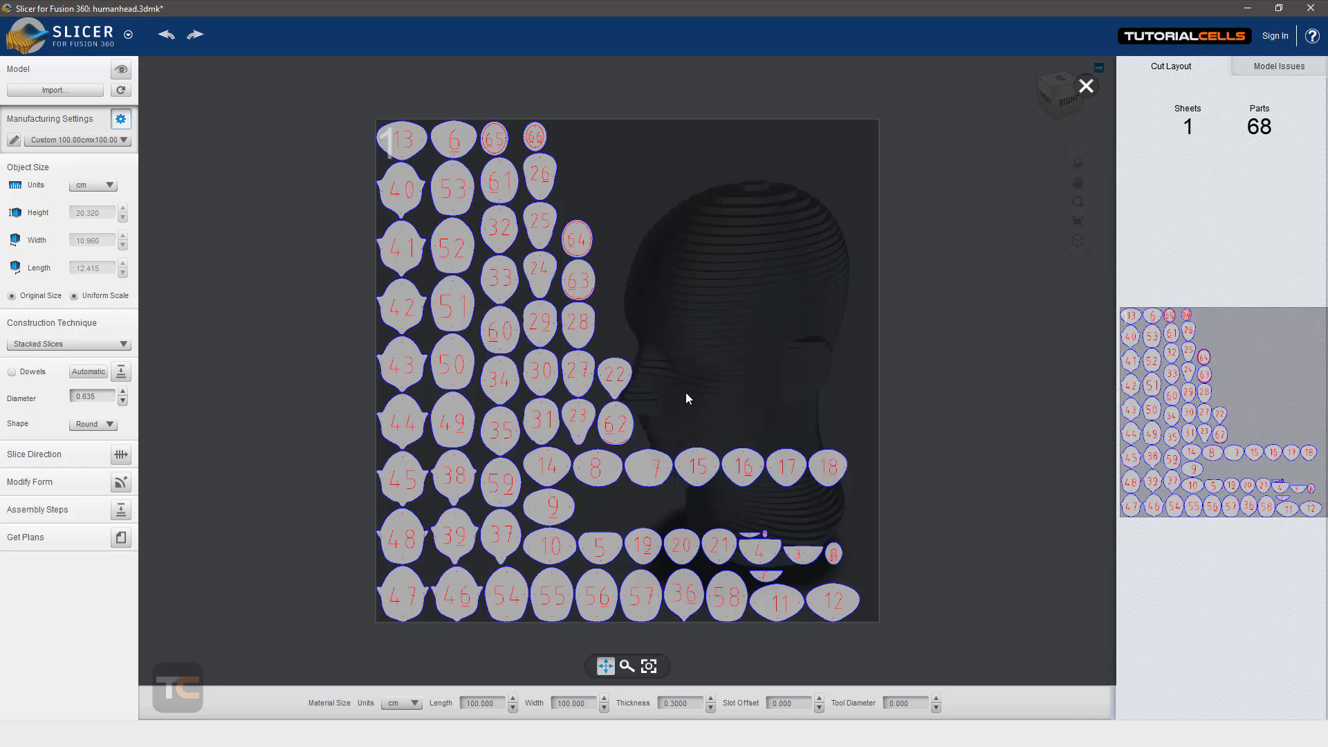
click(1087, 85)
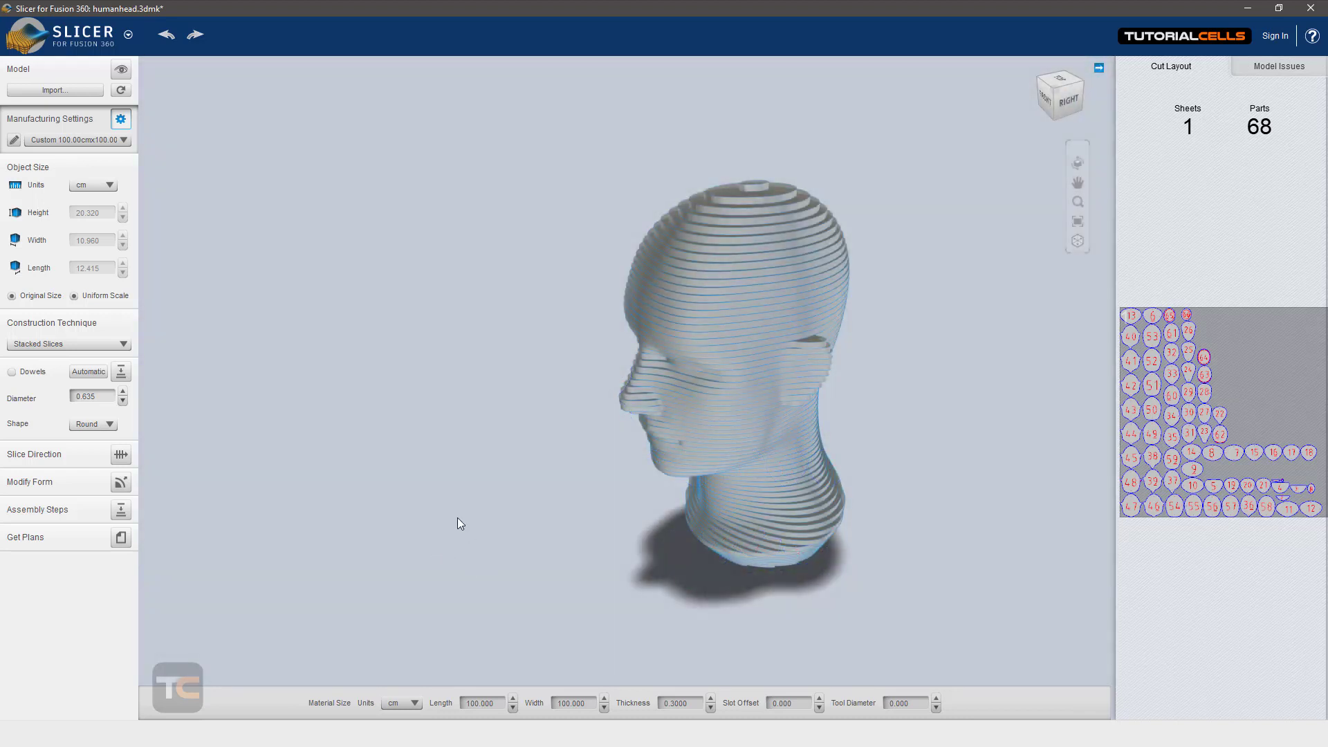
Step: Add round 0.635 dowels, check their holes in the enlarged cut layout, and turn to the right side
click(31, 373)
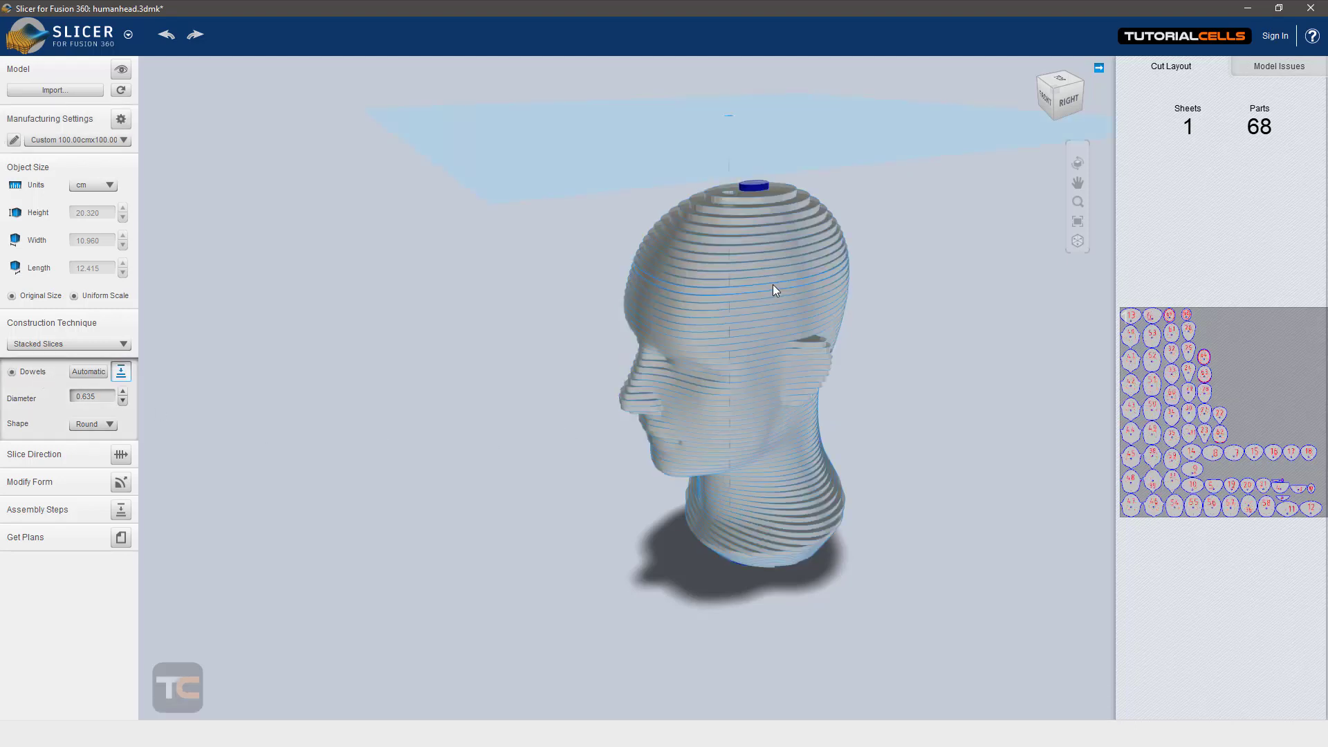
right_drag(773, 284, 765, 254)
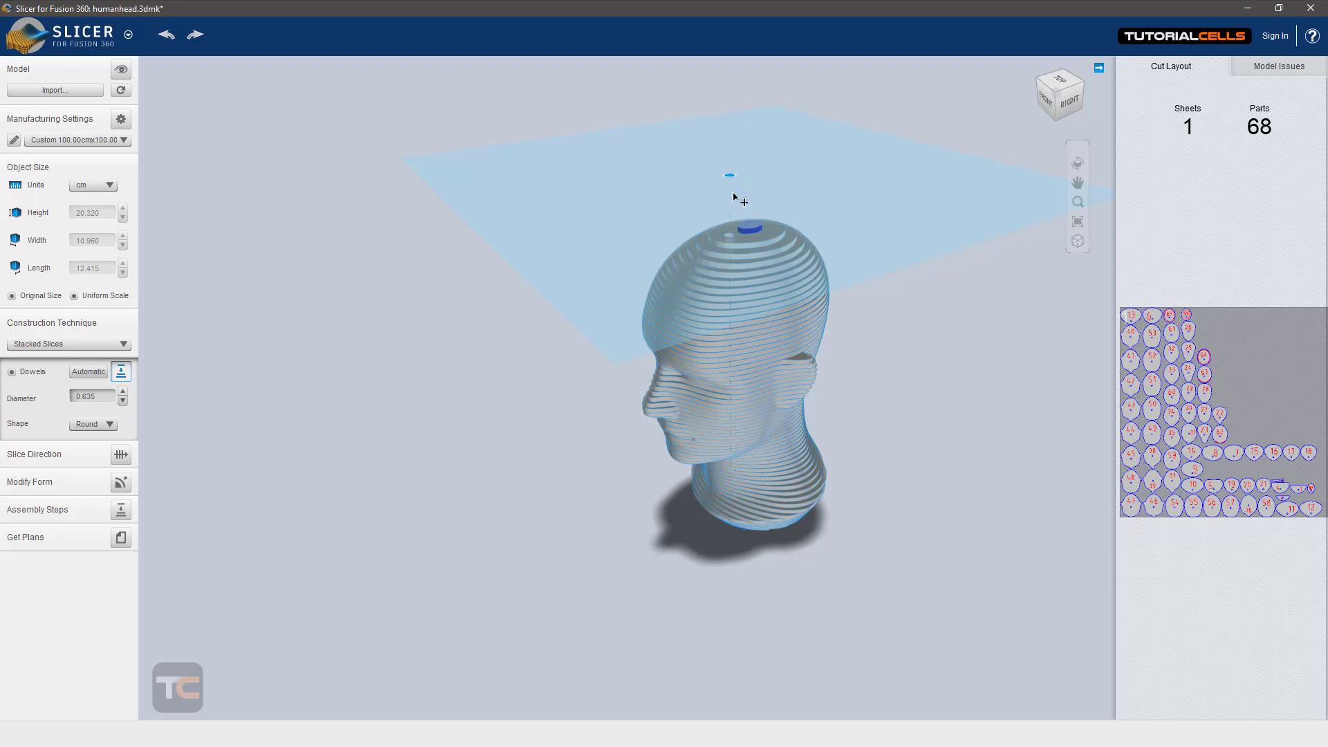
click(1217, 415)
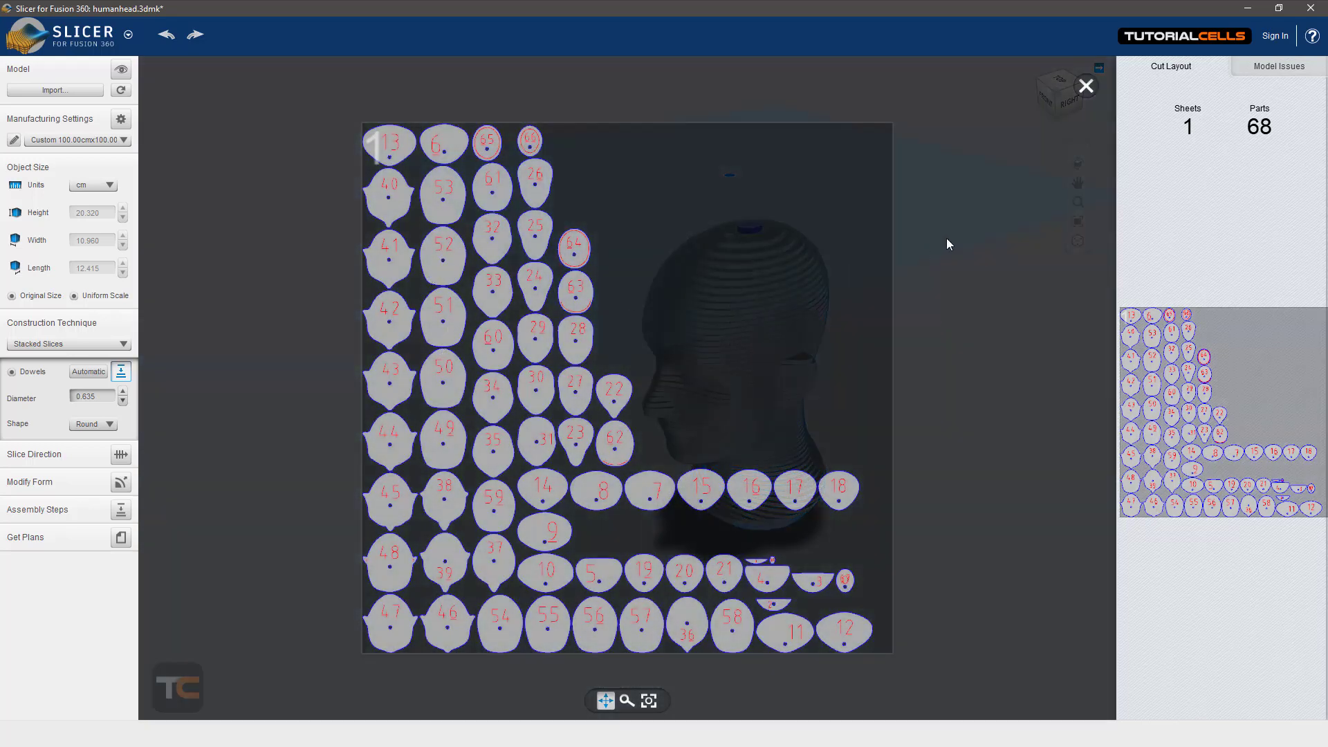
click(1086, 87)
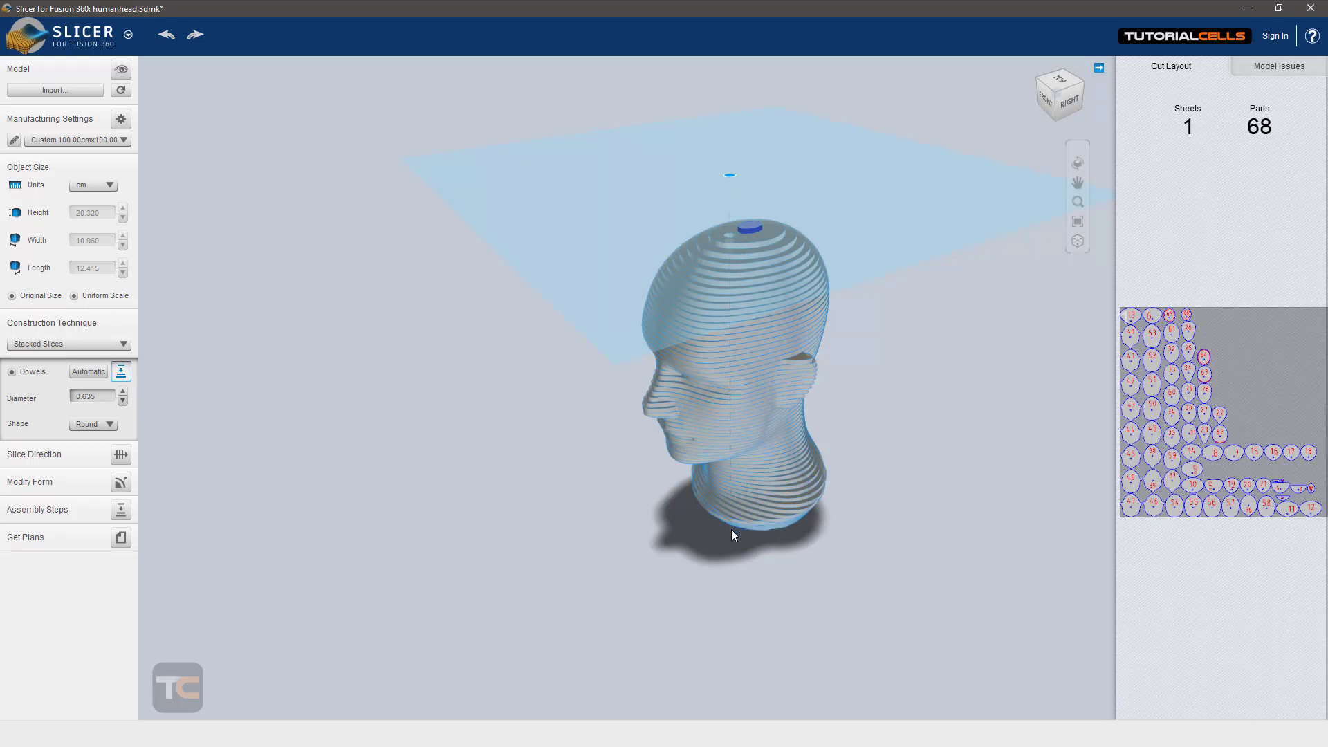
drag(751, 435, 790, 368)
drag(837, 418, 752, 395)
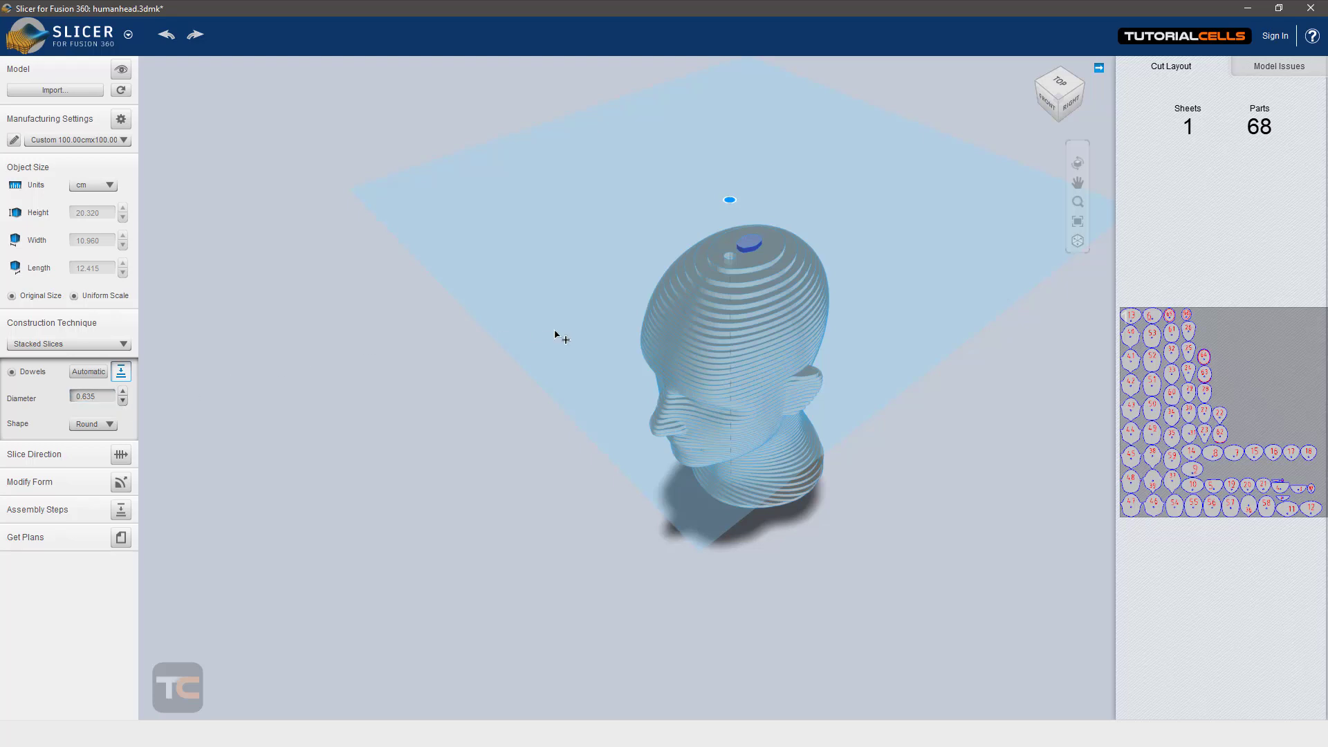
Step: Recheck the dowel holes in the enlarged 68-part cut layout and orbit the sliced head
mouse_move(614, 353)
mouse_down()
mouse_move(625, 381)
mouse_move(713, 422)
mouse_move(776, 328)
mouse_move(717, 324)
mouse_move(750, 310)
mouse_up()
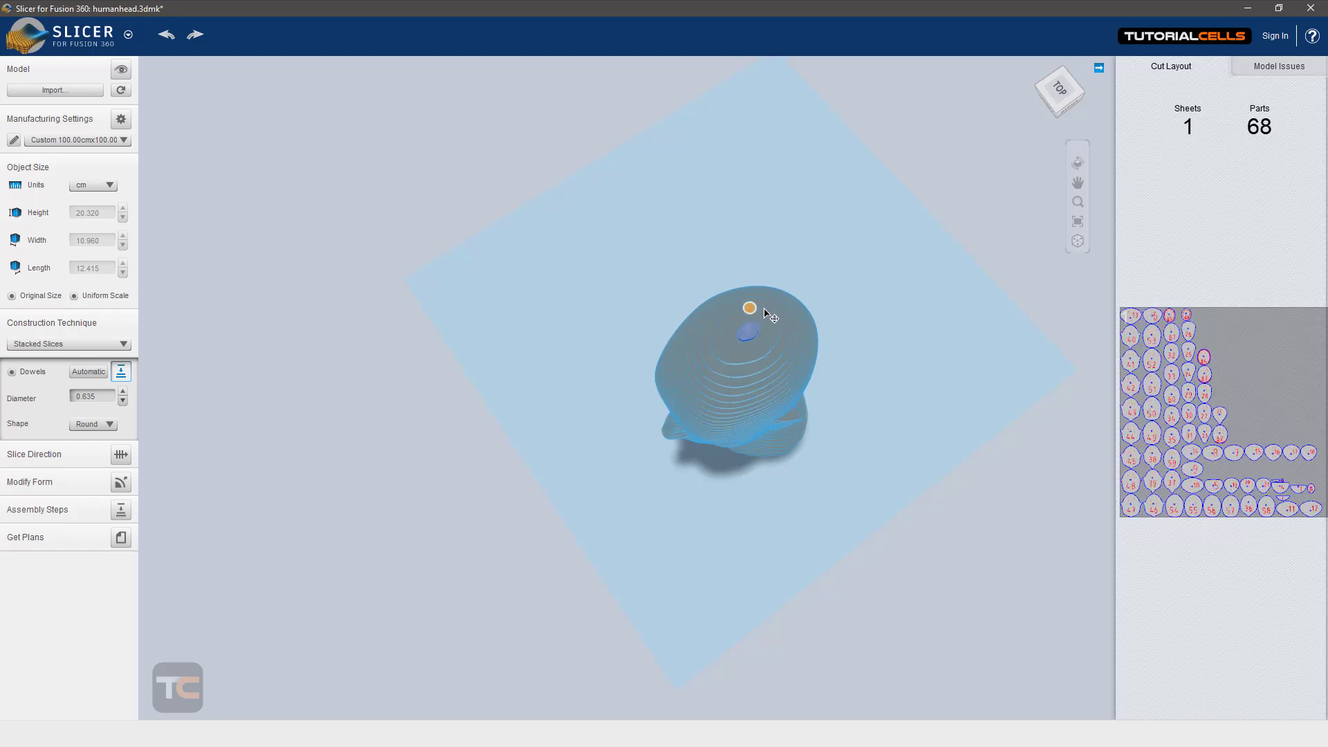
click(1170, 347)
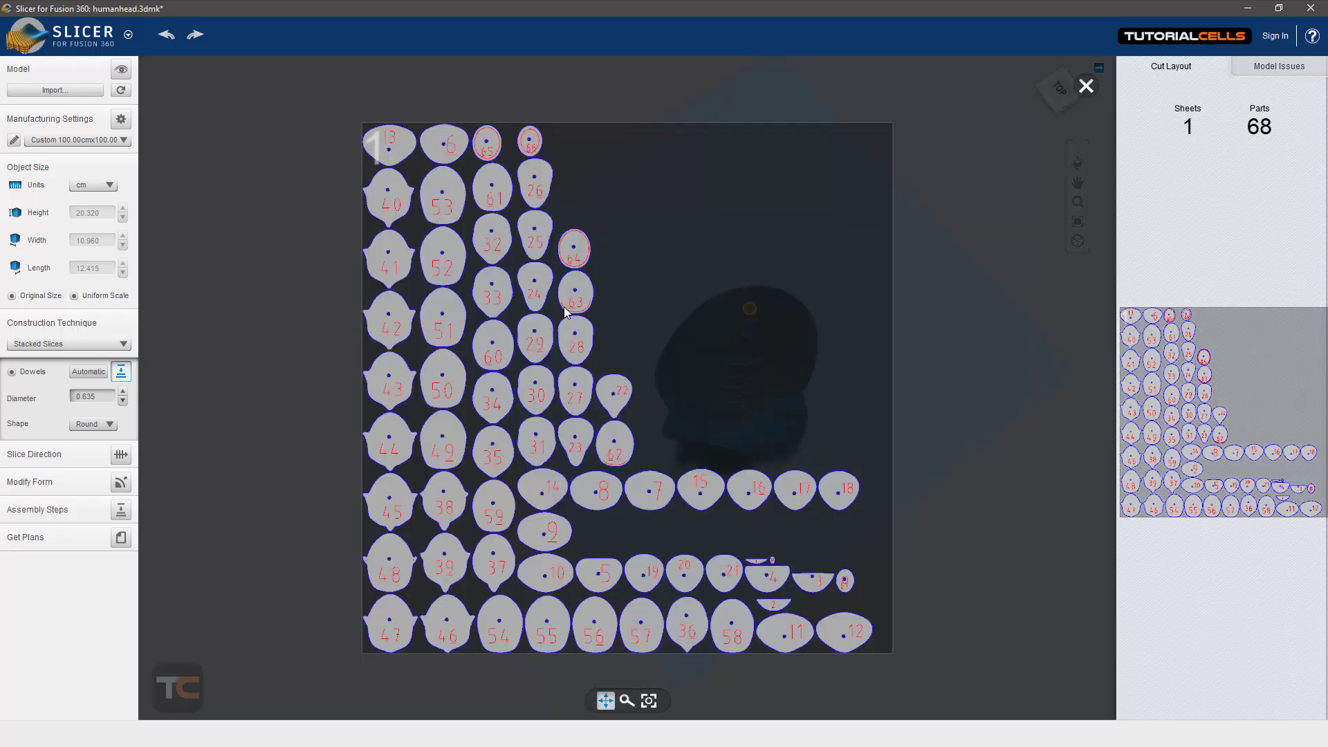
click(1078, 90)
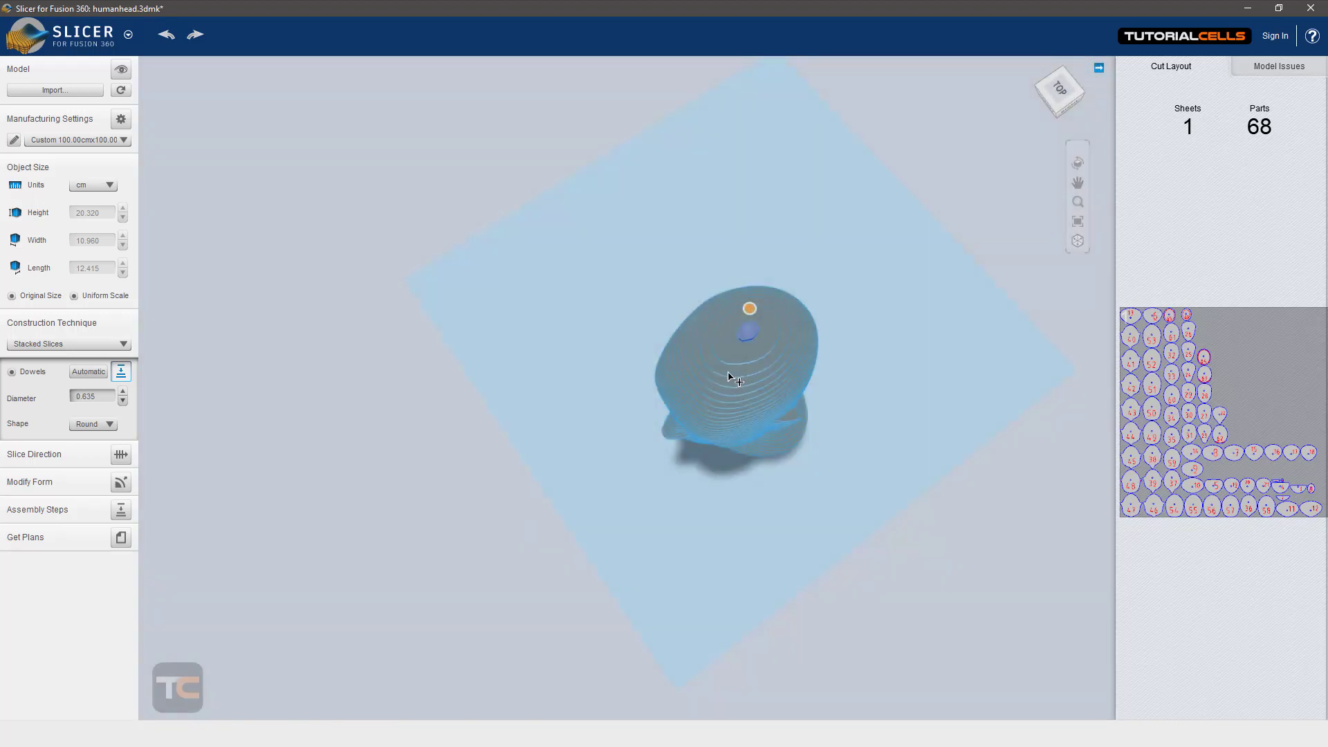
drag(735, 379, 723, 331)
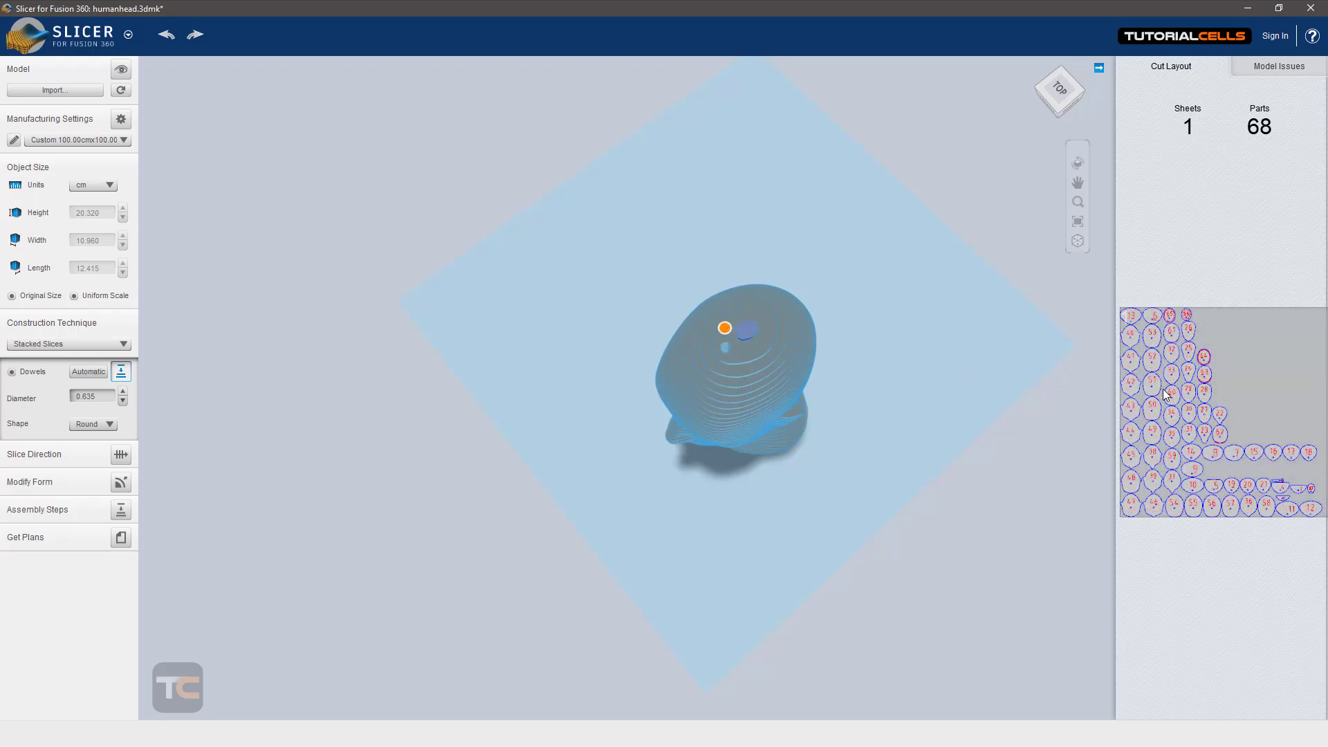
Step: Add a second dowel, slide it right across the head's top, and check the updated cut layout
click(770, 316)
right_drag(816, 386, 562, 372)
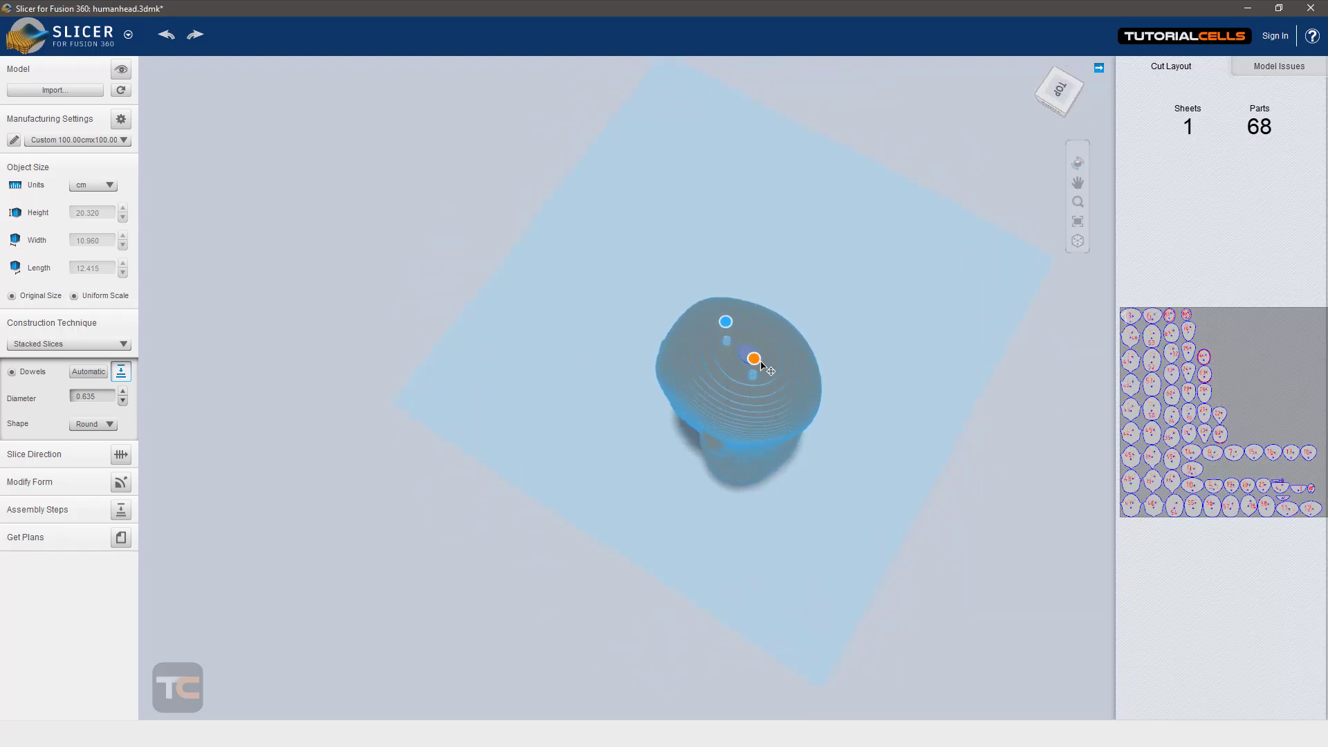
drag(763, 364, 770, 355)
right_drag(658, 394, 689, 344)
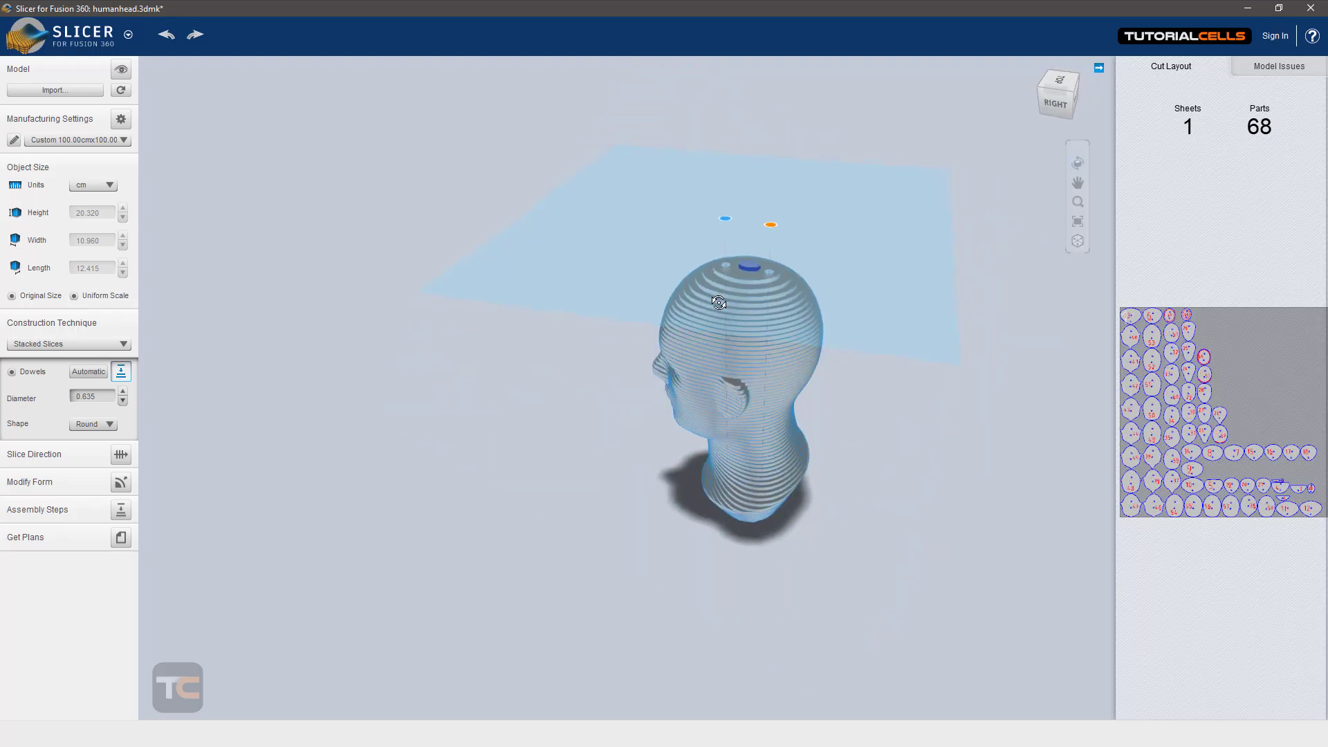
drag(721, 301, 747, 277)
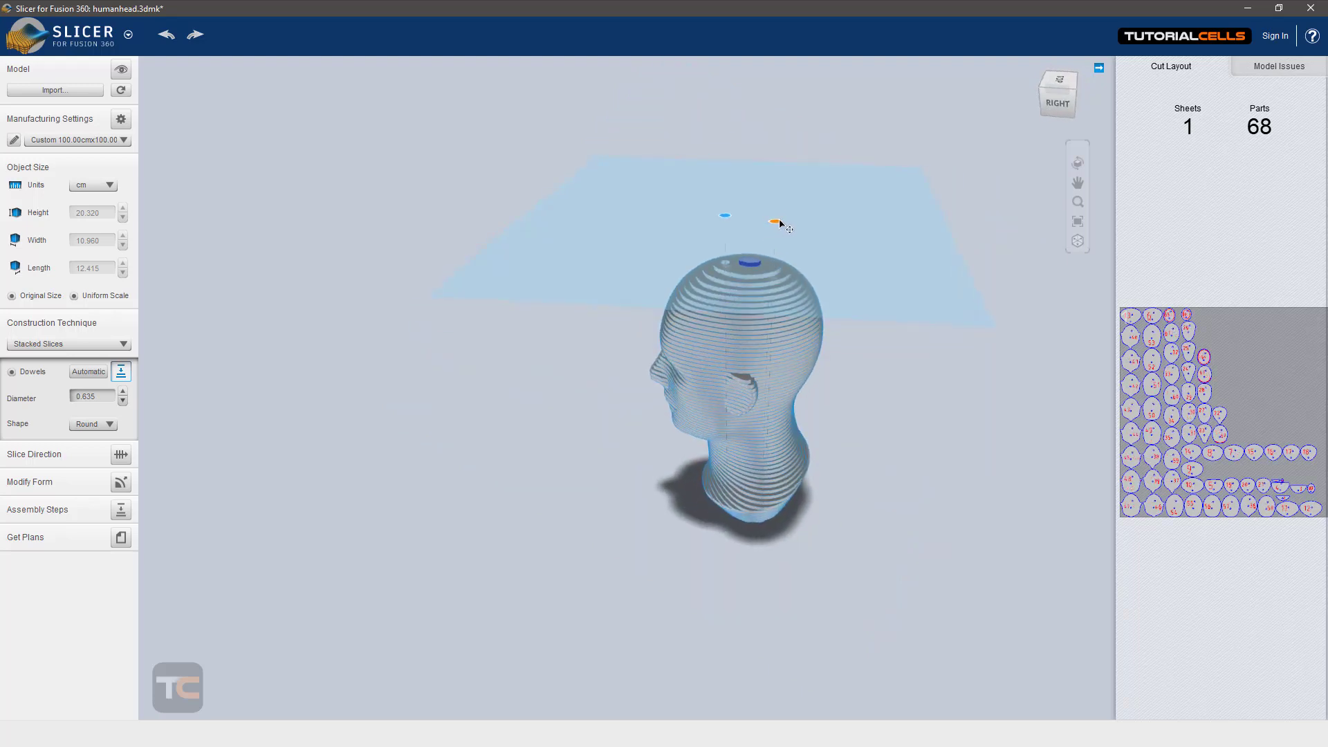
drag(779, 223, 816, 220)
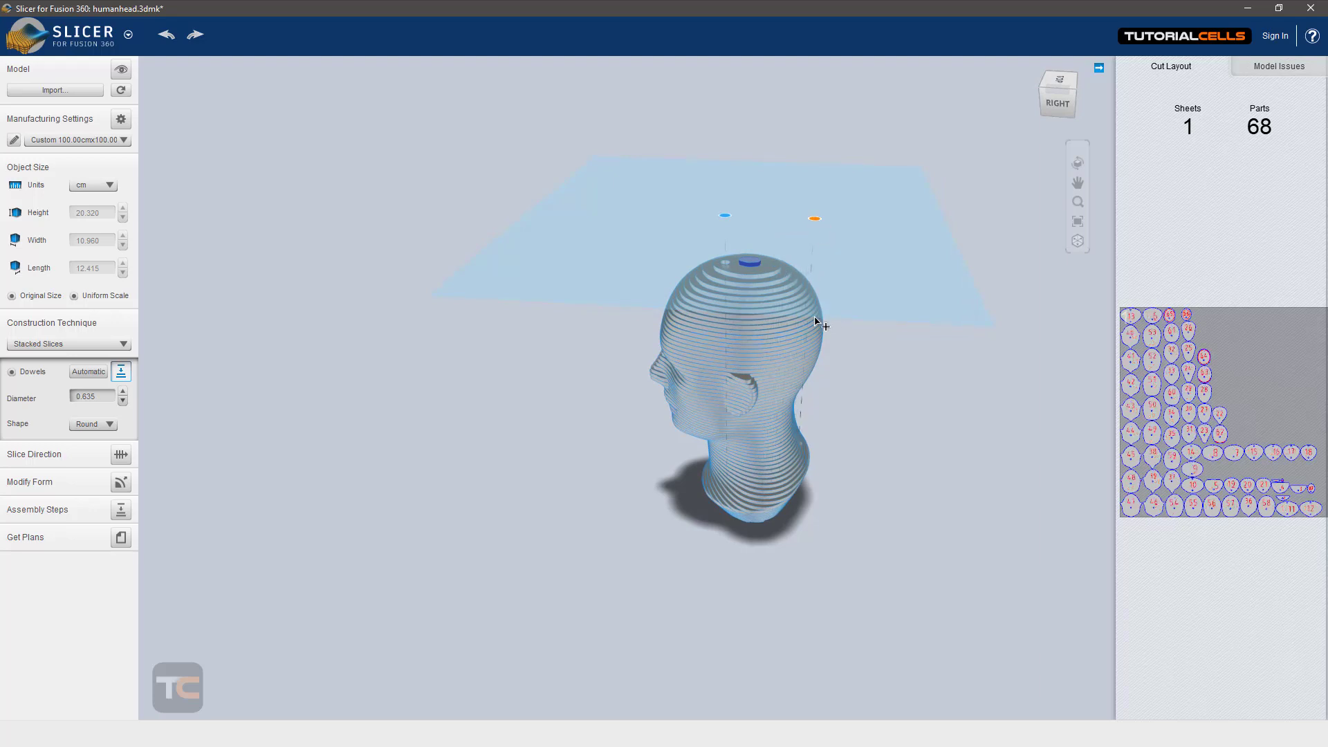
mouse_move(793, 406)
mouse_down()
mouse_move(775, 383)
mouse_move(844, 315)
mouse_move(816, 275)
mouse_move(779, 261)
mouse_up()
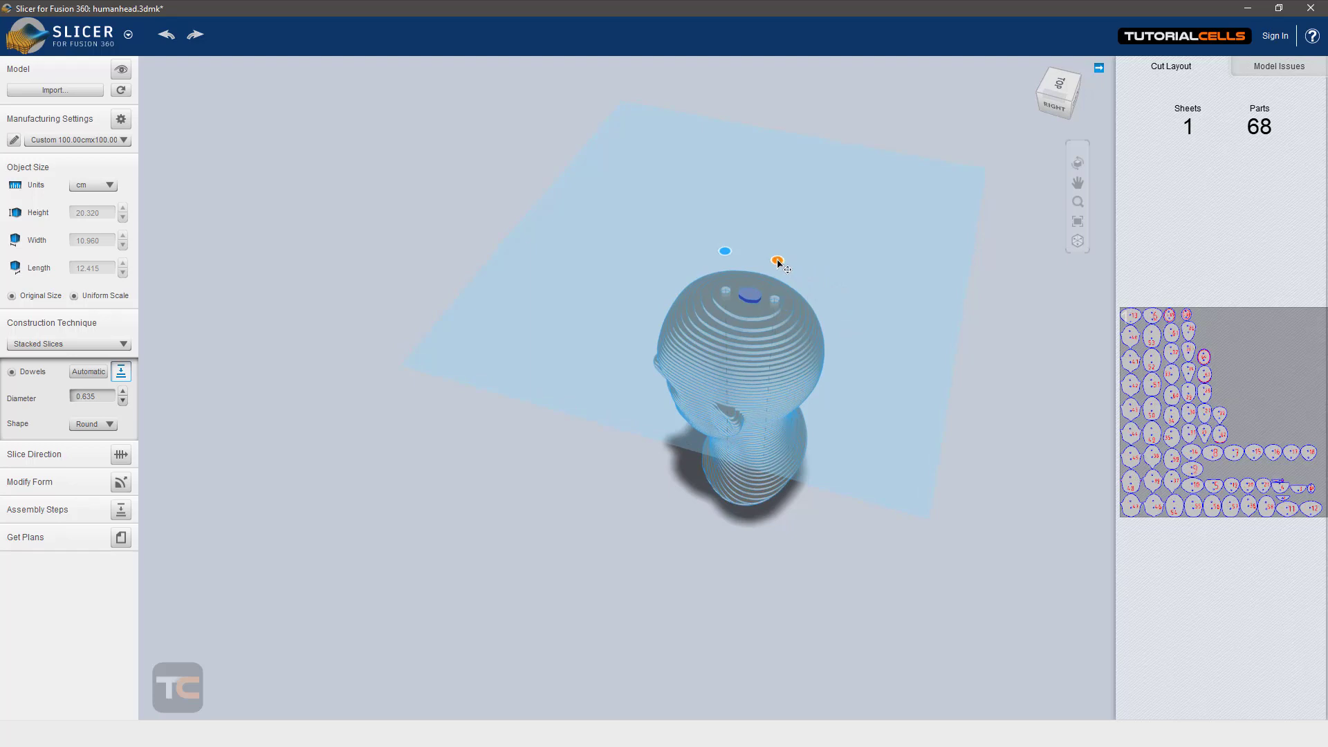
right_drag(777, 258, 912, 293)
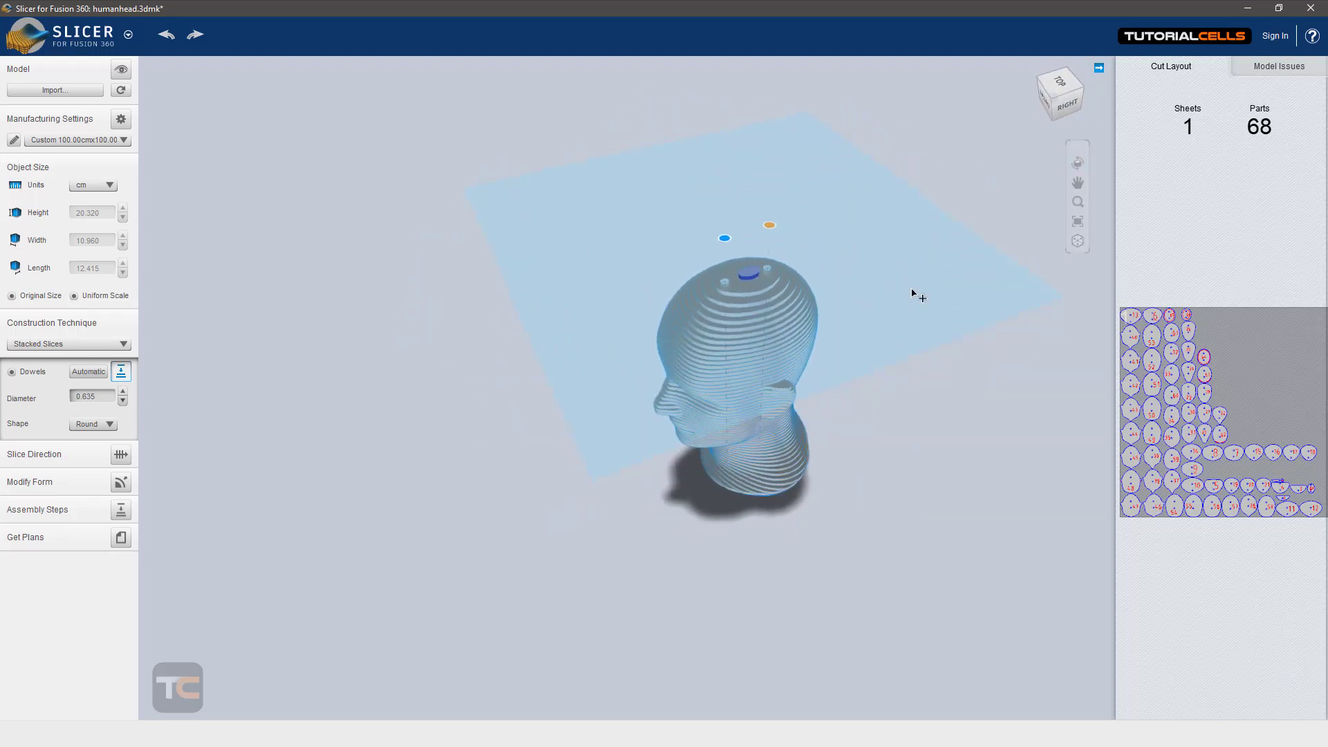
click(1218, 415)
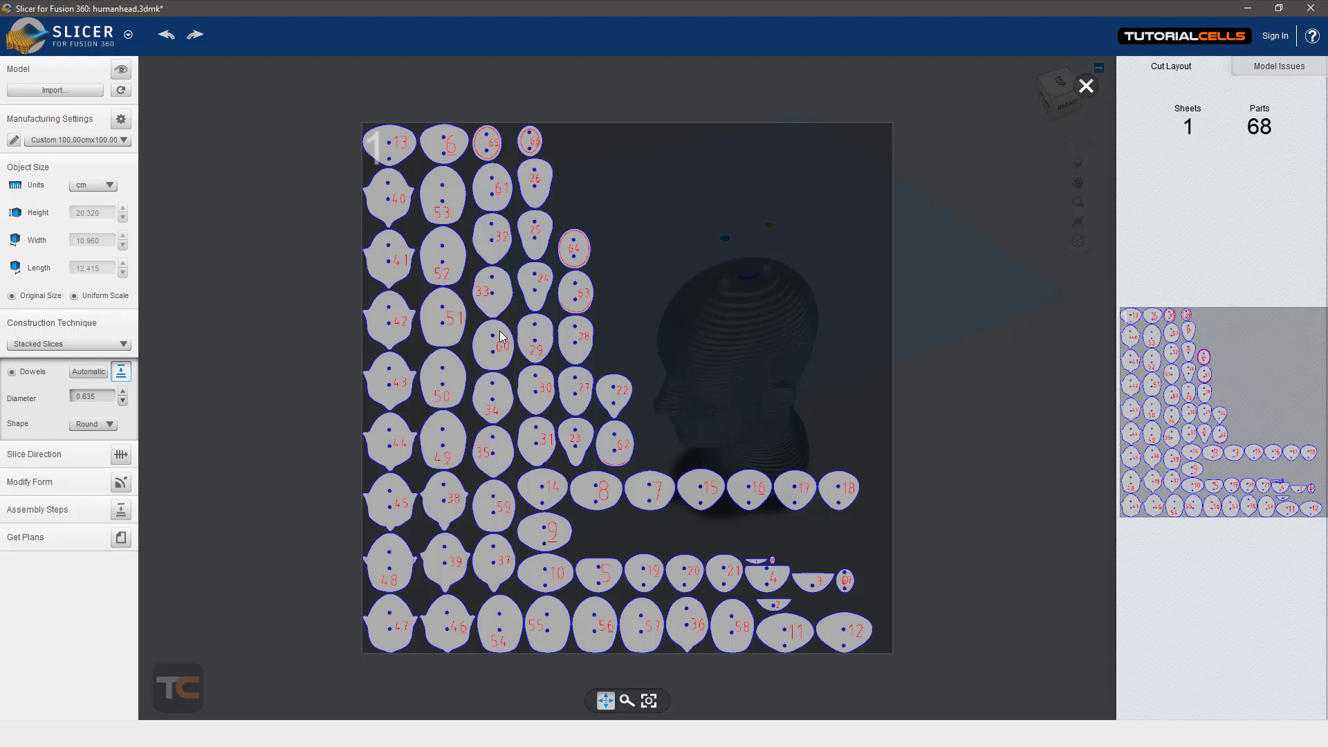
click(1085, 85)
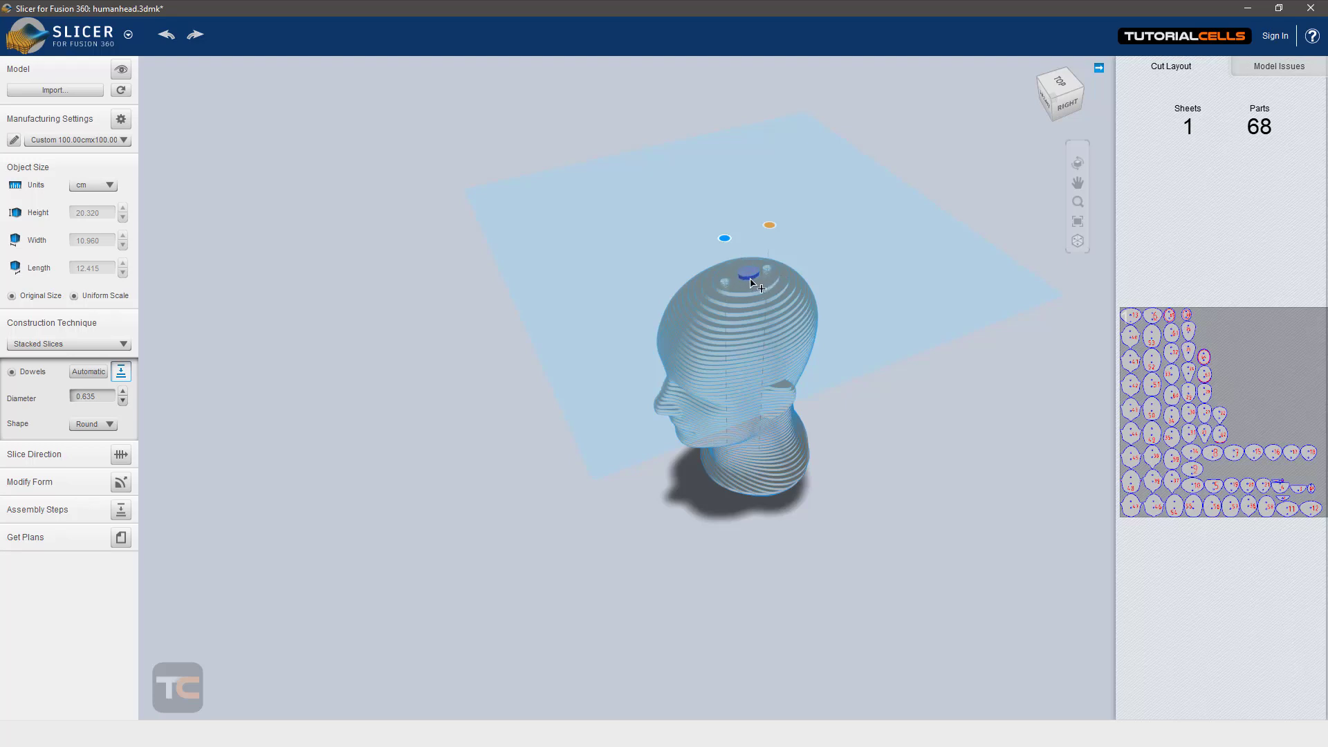
Step: Set the dowel diameter to 1 and make the dowels square
right_drag(733, 298, 726, 315)
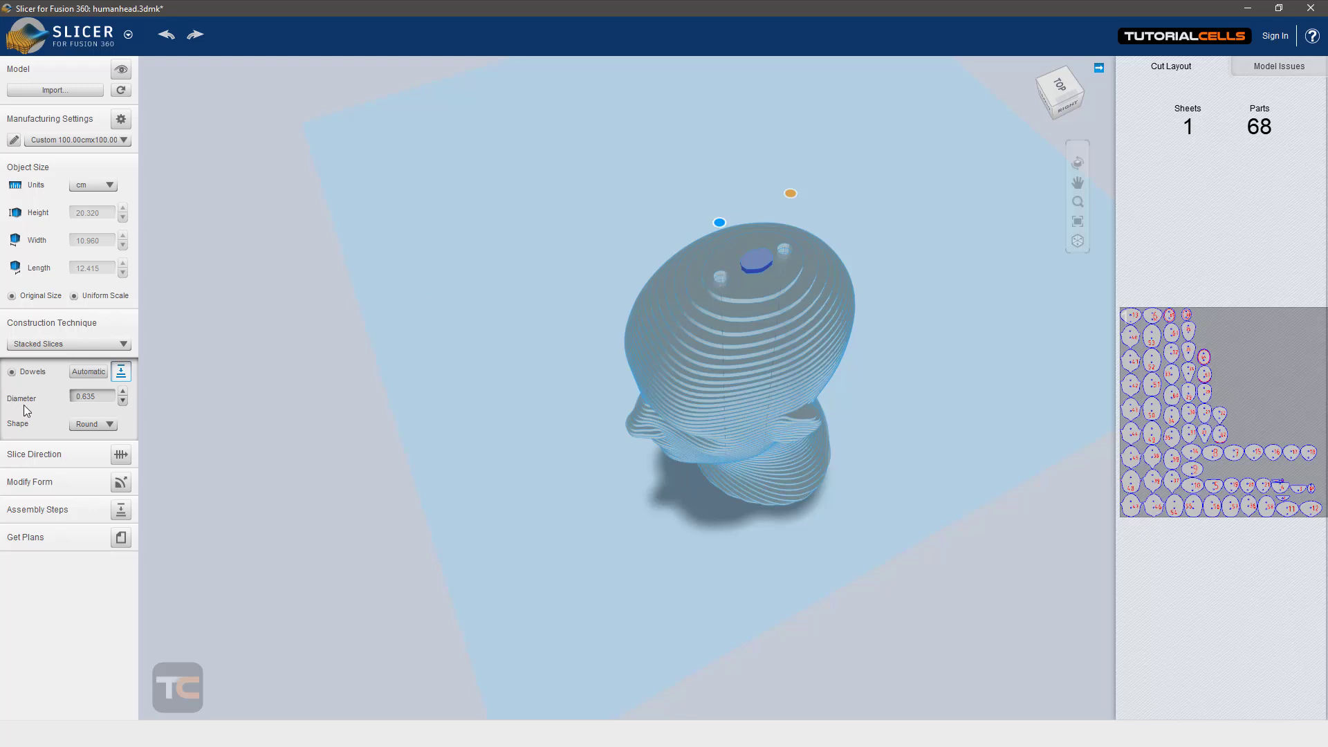
drag(105, 395, 64, 401)
text(1)
key(Return)
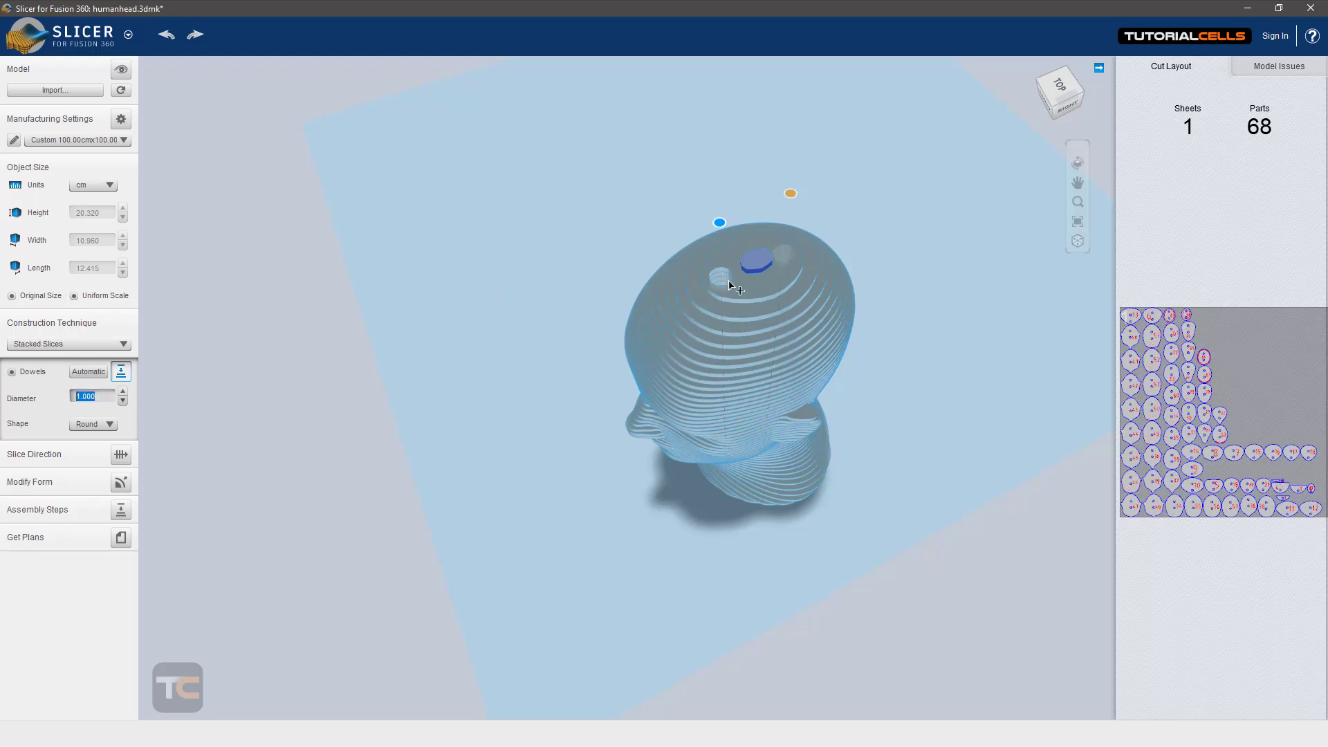
click(104, 424)
click(102, 436)
Step: Reduce the square dowel diameter to 0.500 and inspect the head from above and the side
drag(745, 292, 64, 376)
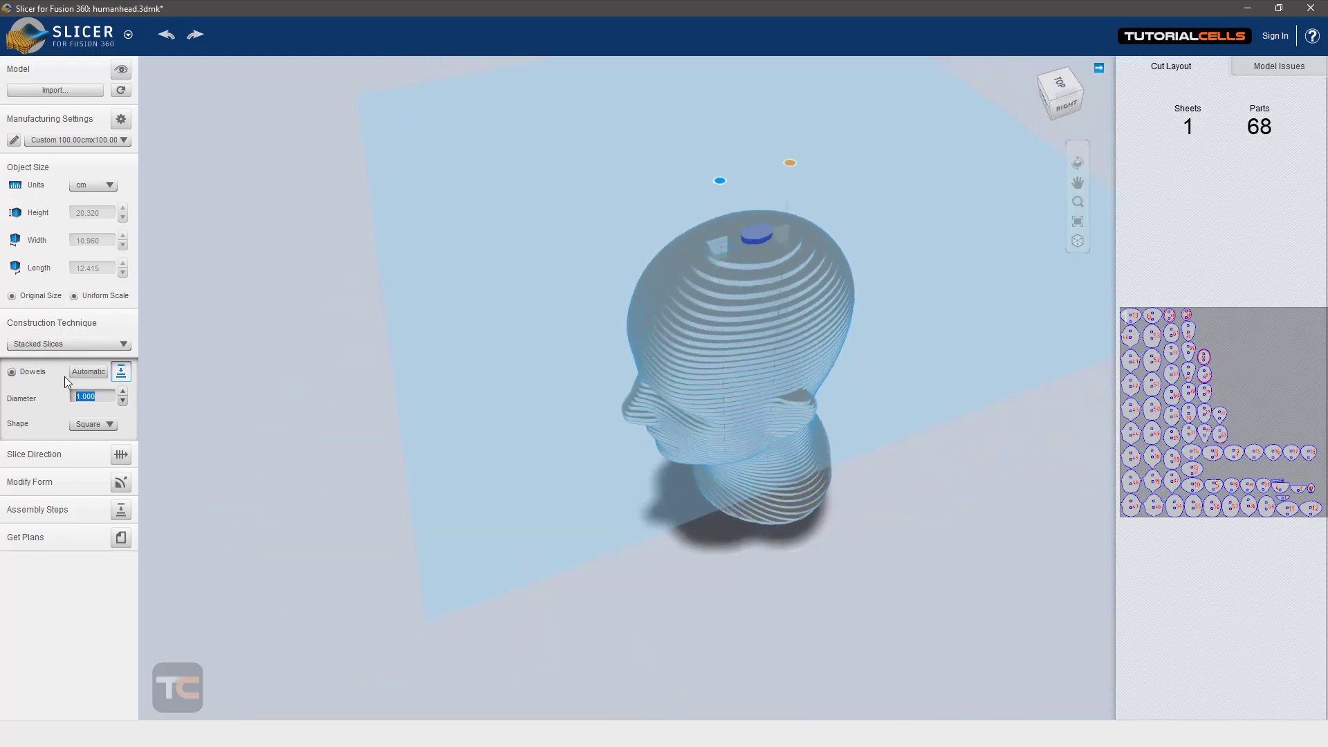
double_click(104, 399)
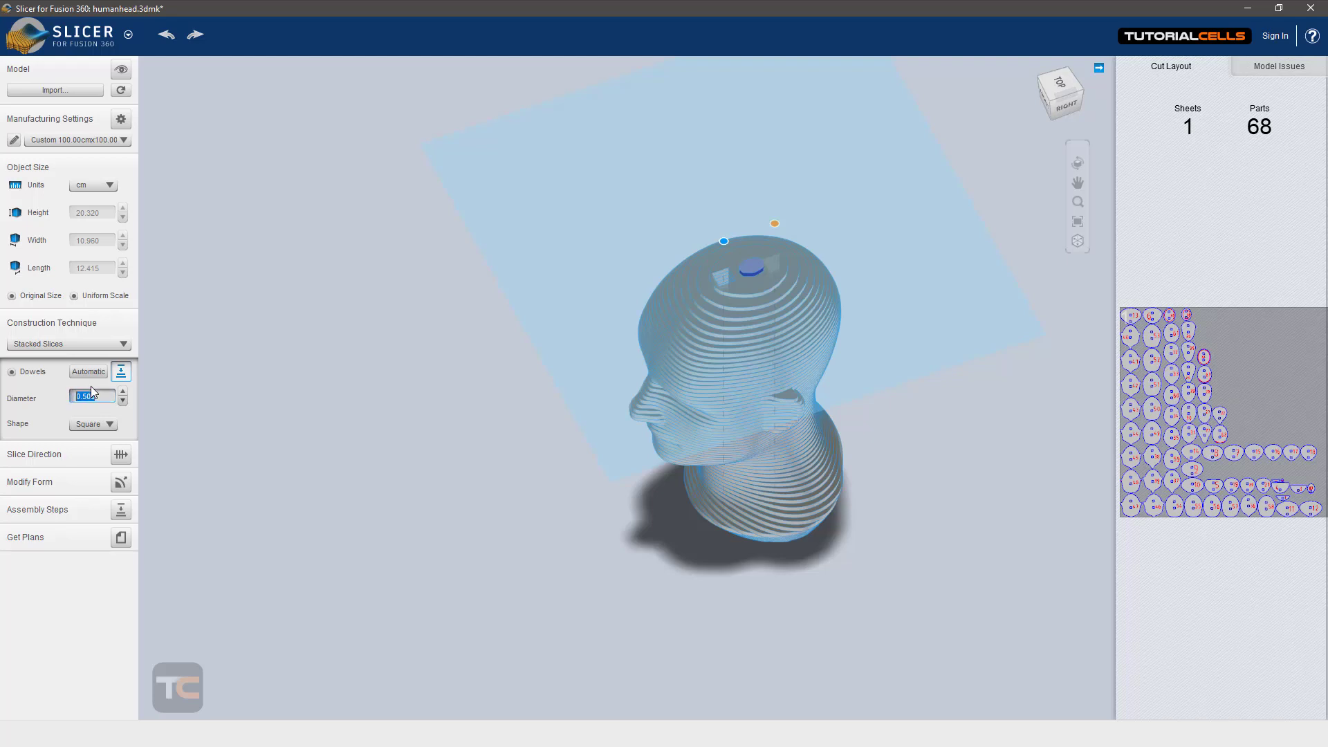
click(1079, 241)
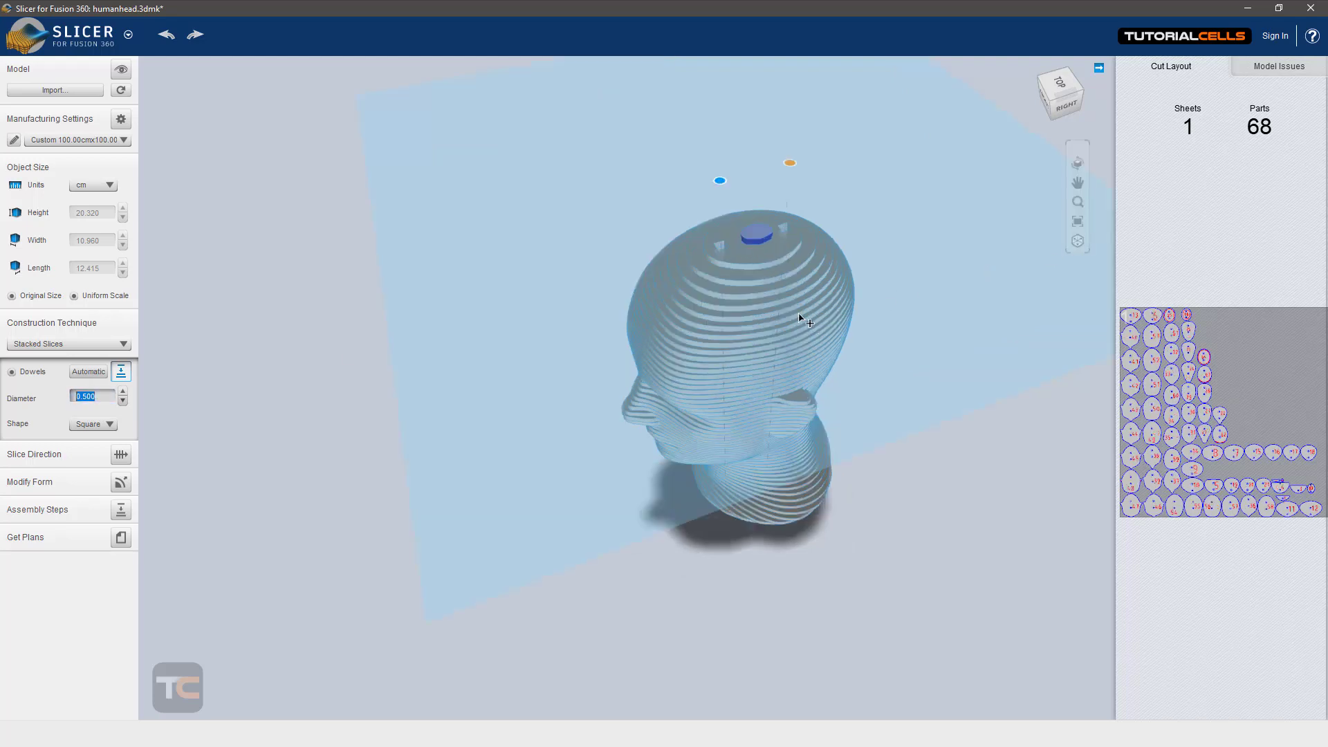
drag(799, 309, 937, 308)
scroll(751, 269, up, 3)
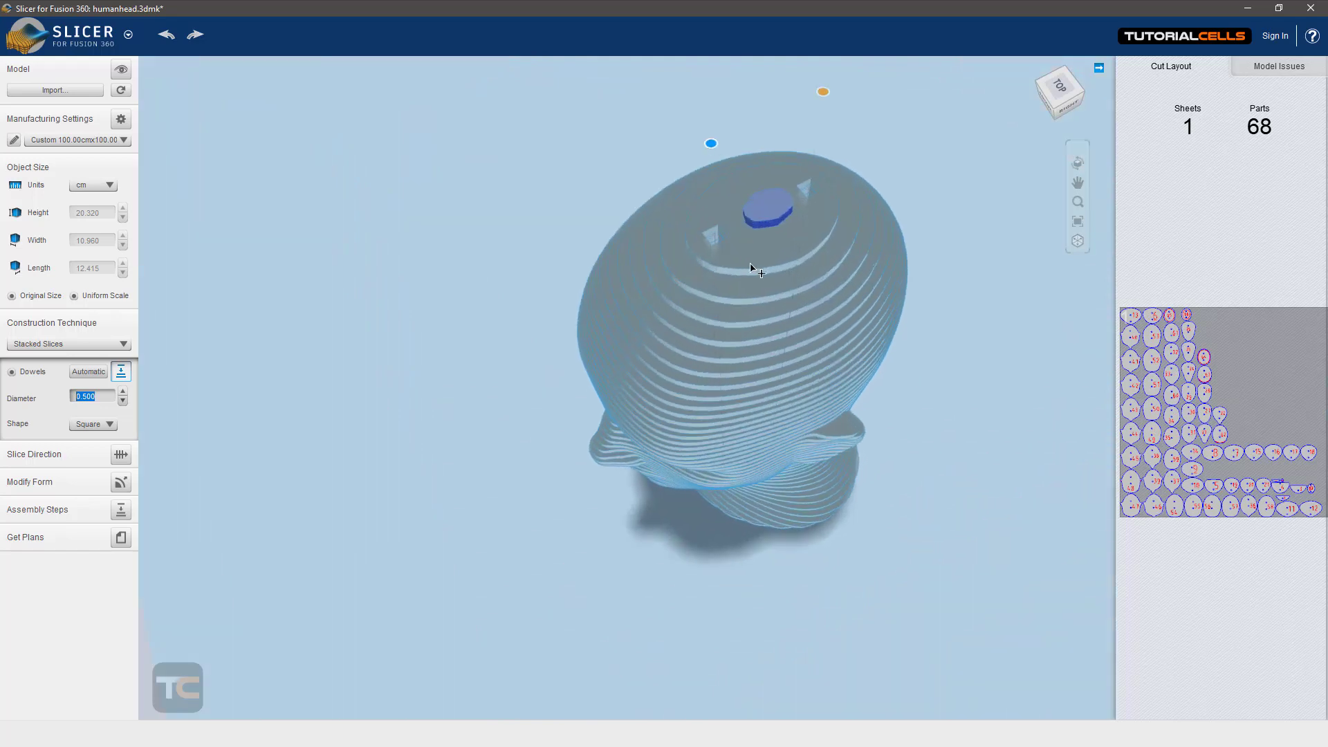
drag(751, 269, 723, 315)
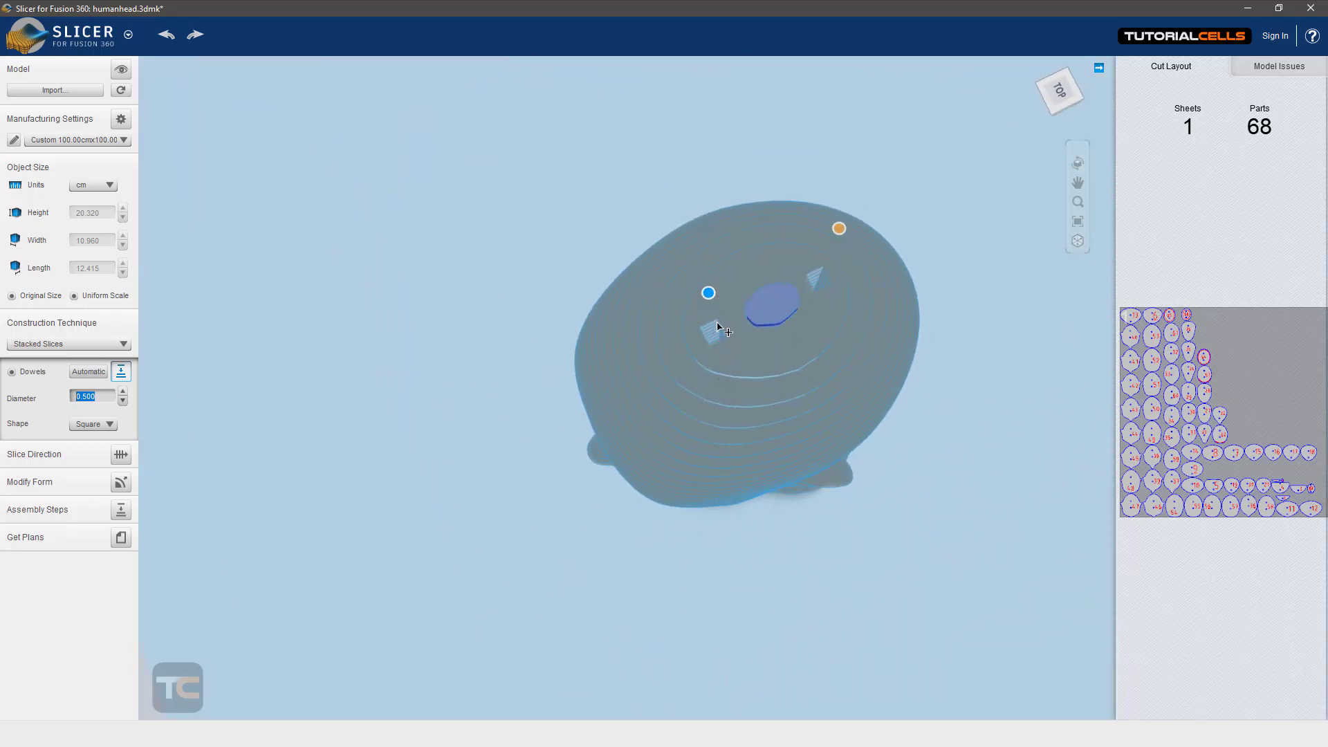
drag(761, 370, 808, 280)
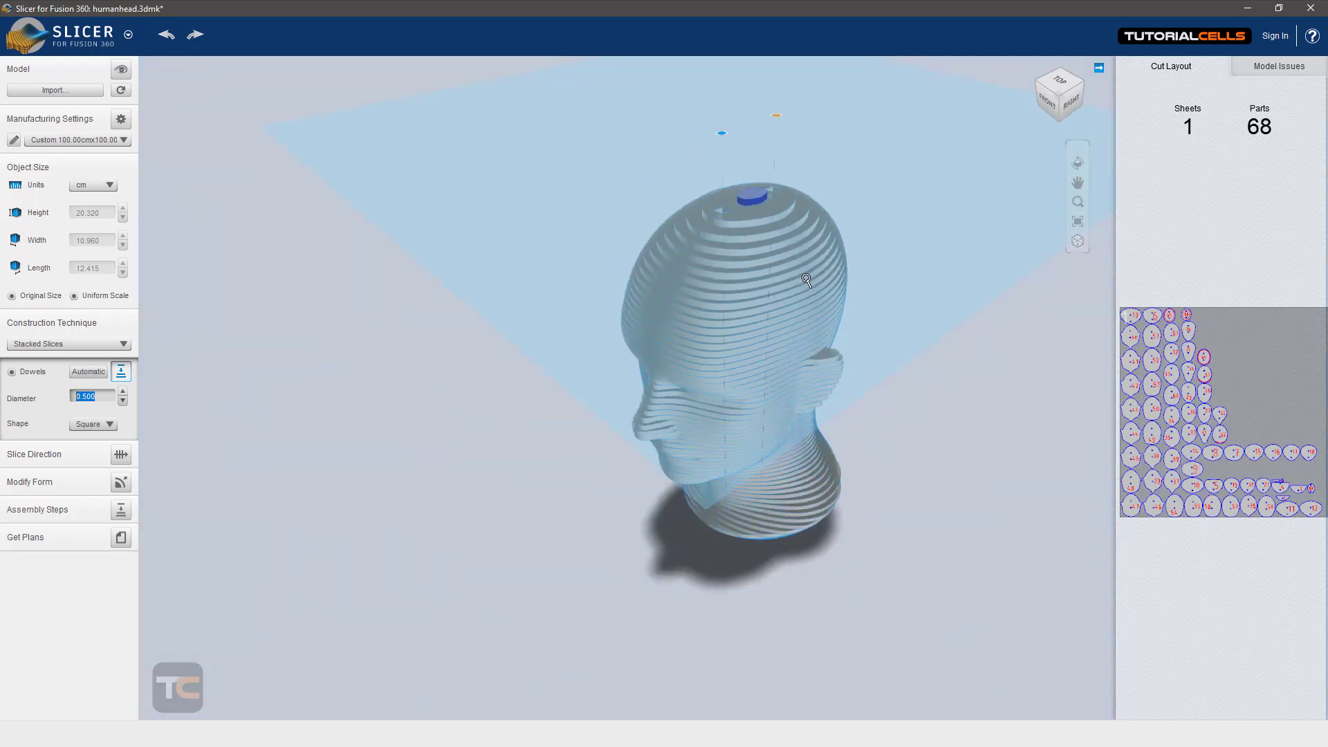
Step: Enlarge the 68-slice cut layout and zoom out and back in on parts 64 and 63
click(1173, 384)
scroll(508, 314, up, 6)
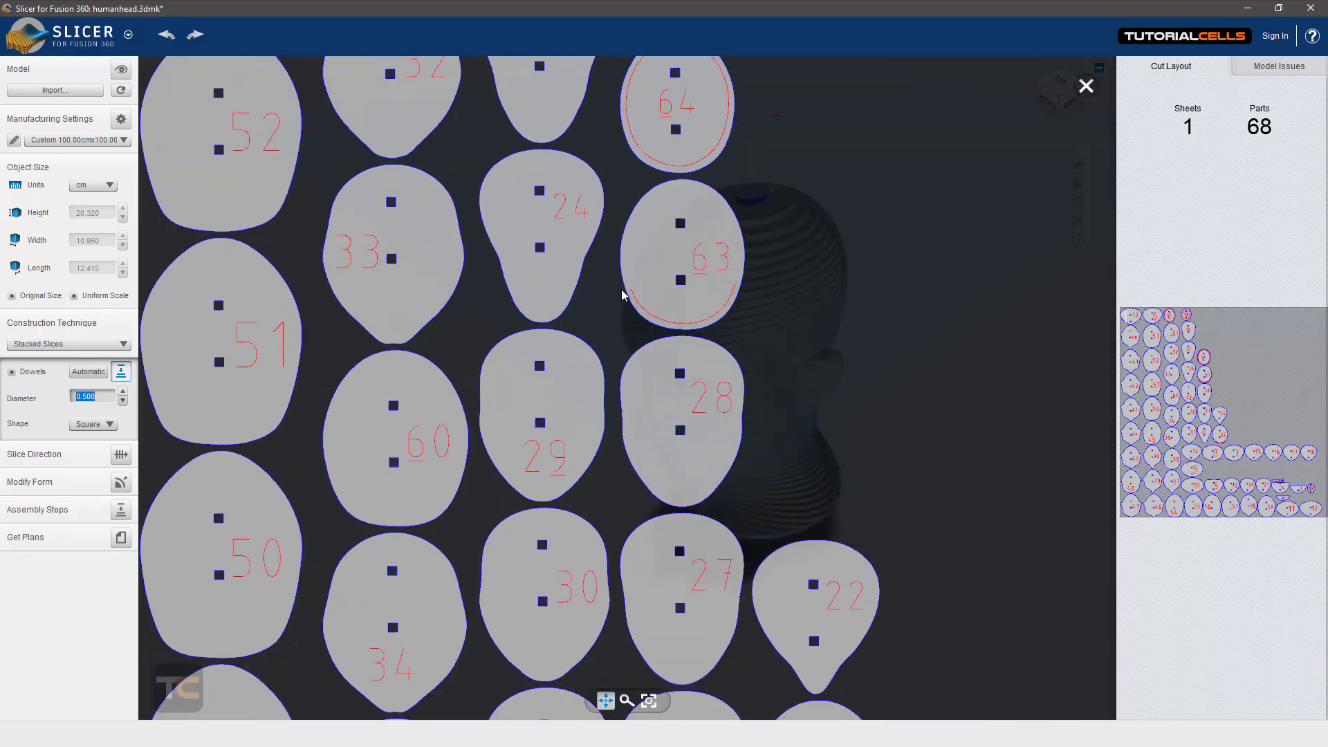
scroll(657, 298, down, 1)
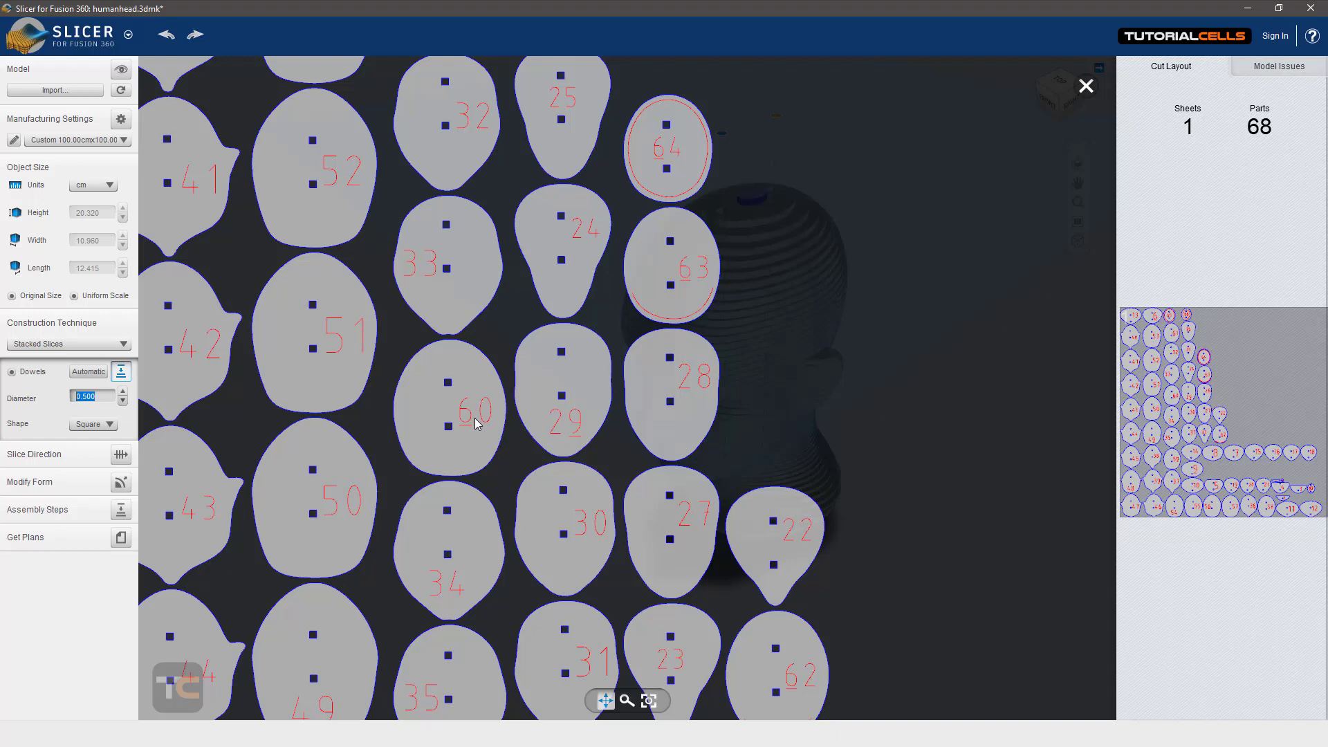
scroll(701, 315, up, 2)
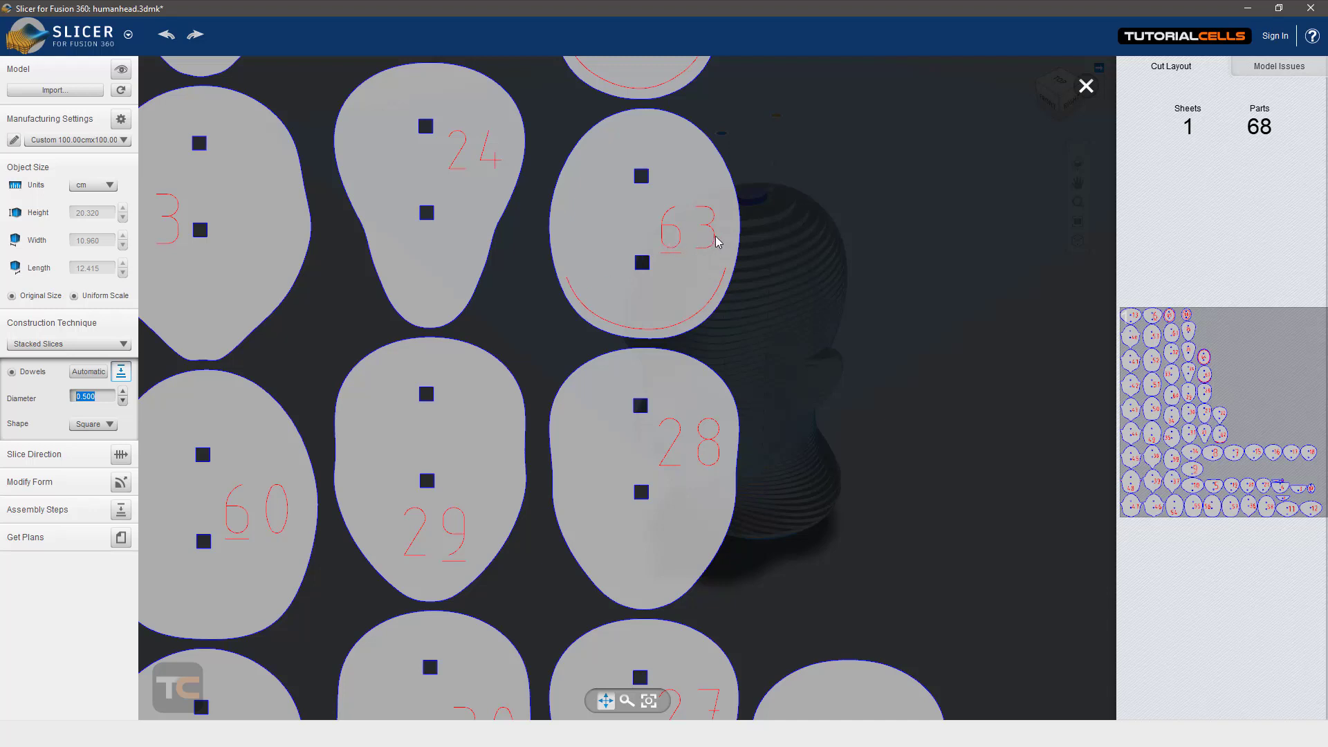
scroll(666, 288, down, 5)
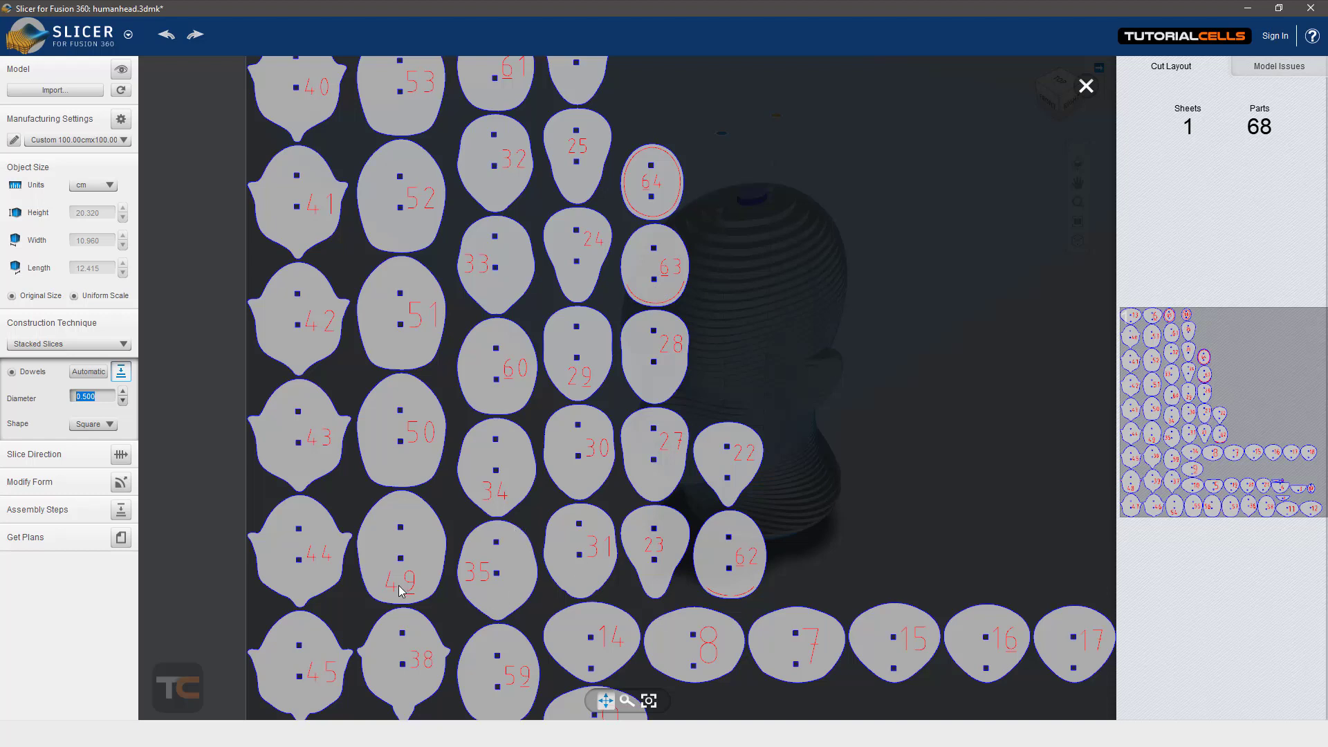
scroll(436, 396, down, 3)
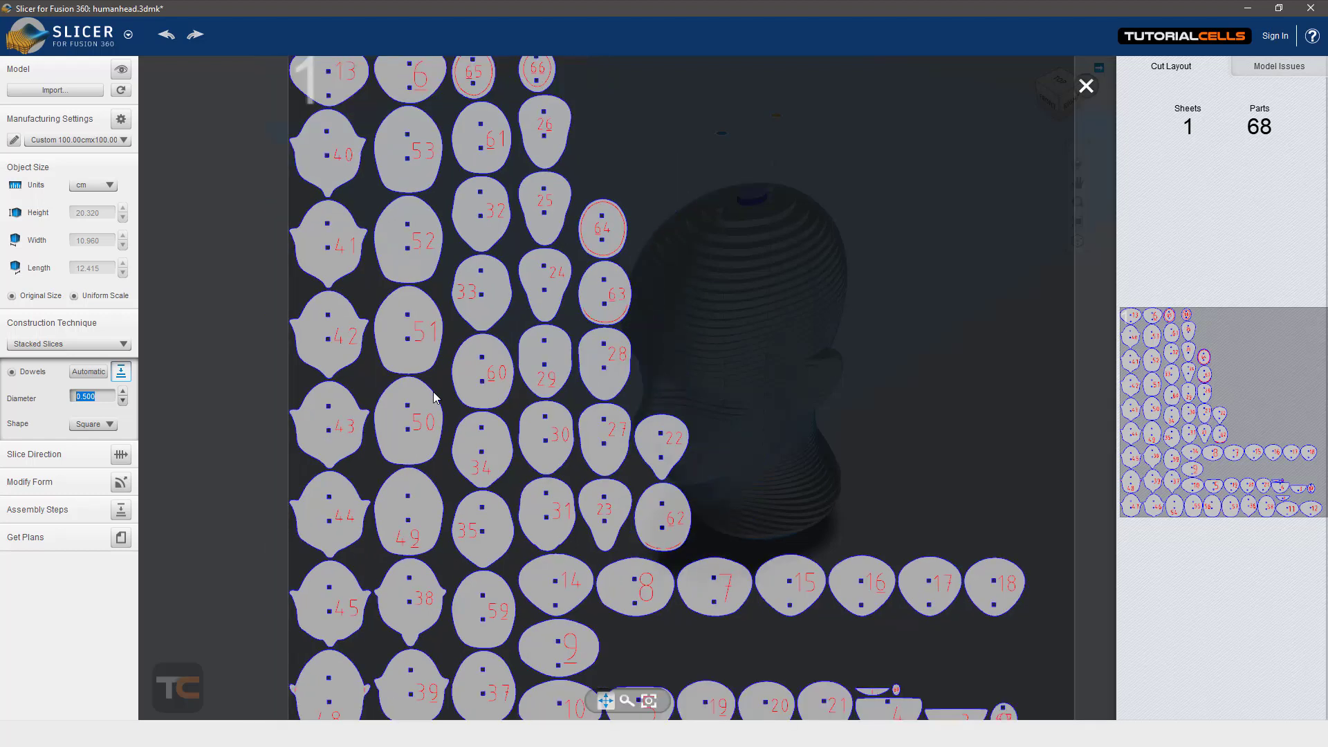
scroll(436, 396, down, 1)
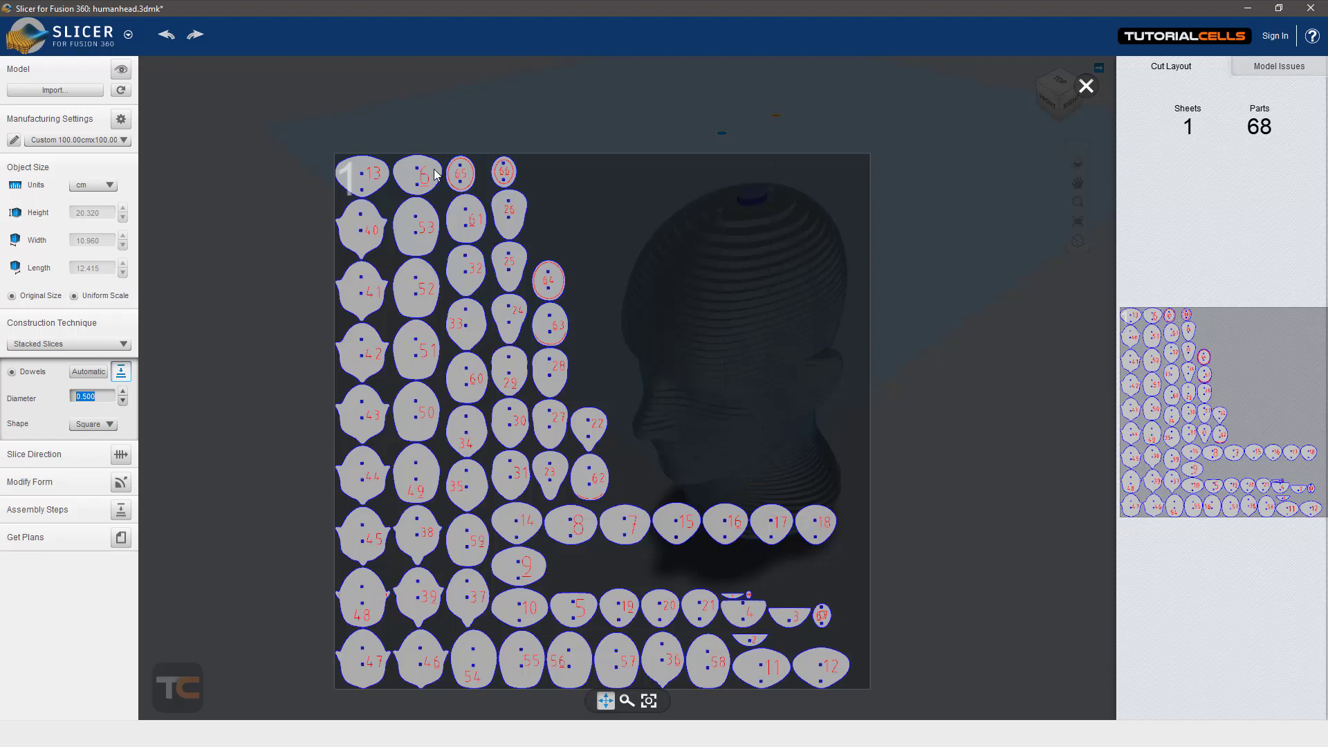
scroll(550, 283, up, 6)
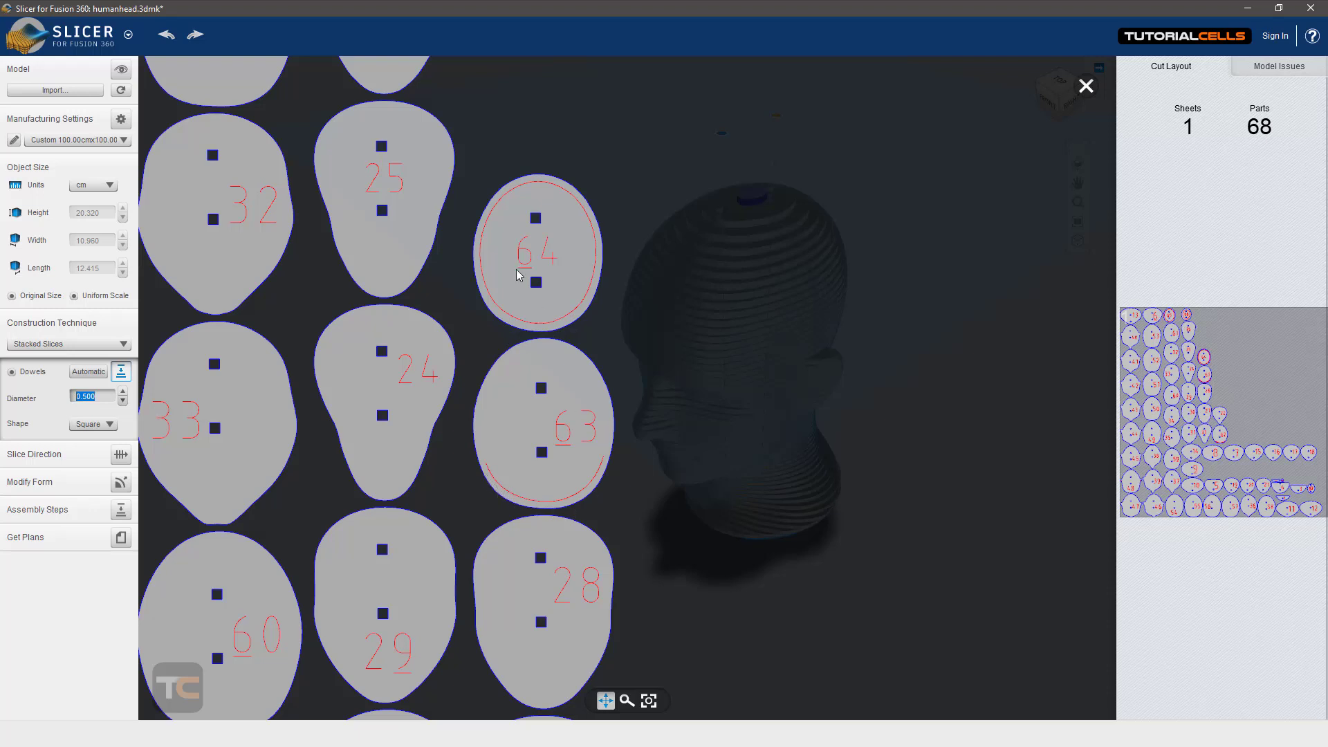
scroll(580, 211, down, 6)
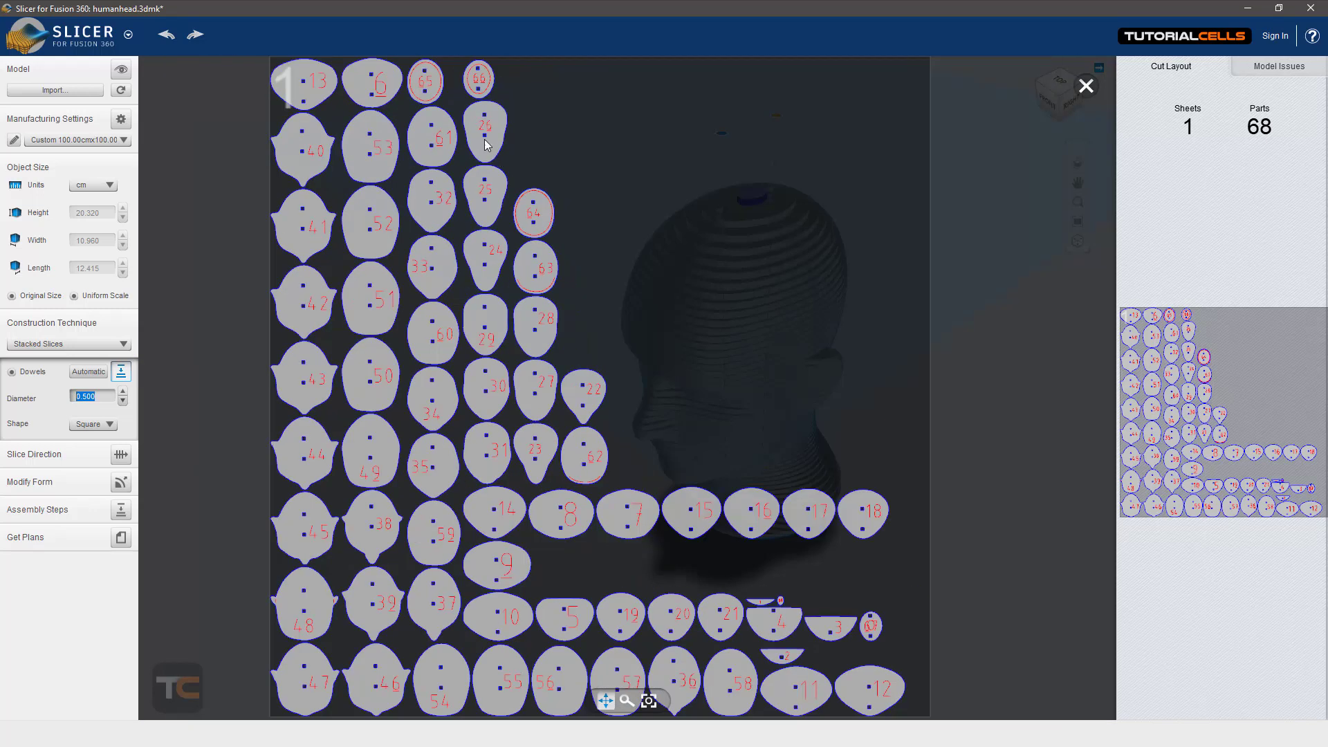
scroll(528, 204, up, 6)
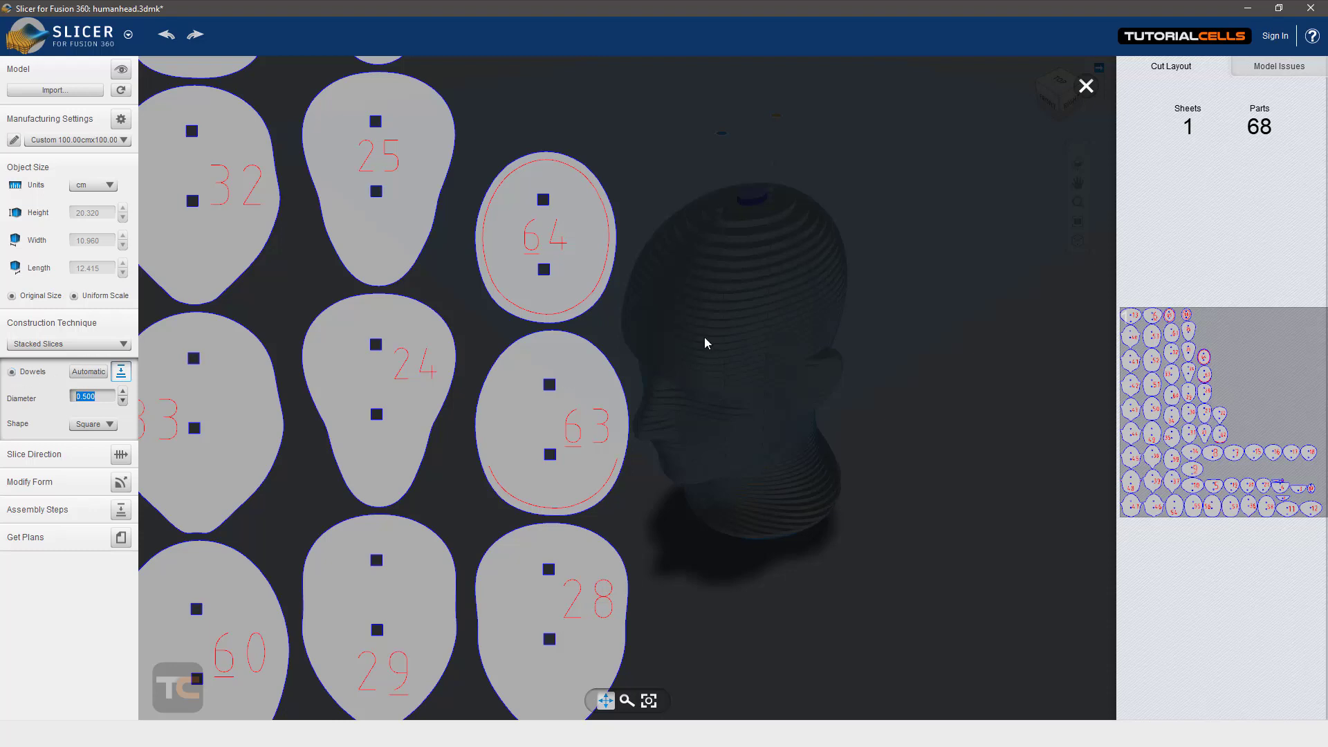
Step: Back in the 3D view, reposition the dowel point on the head's top
click(1086, 86)
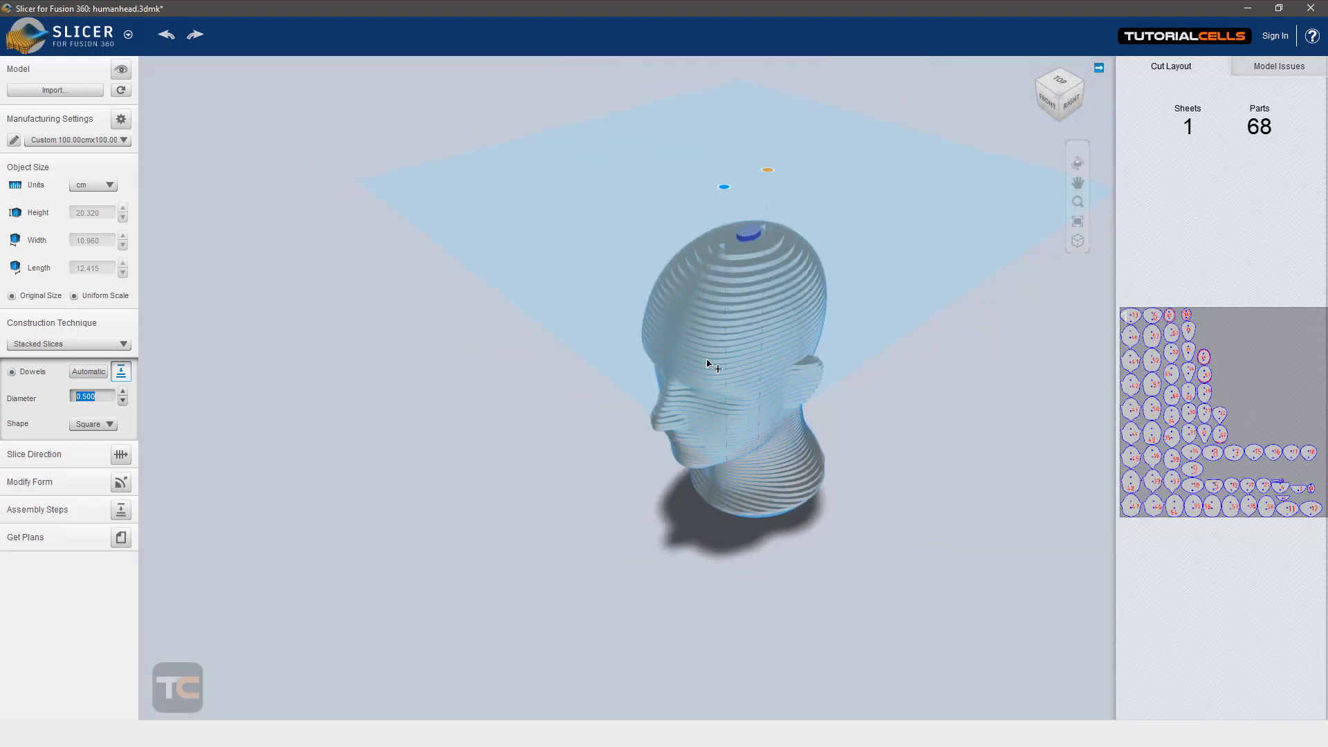
drag(712, 362, 775, 193)
middle_drag(761, 235, 721, 214)
drag(732, 218, 752, 206)
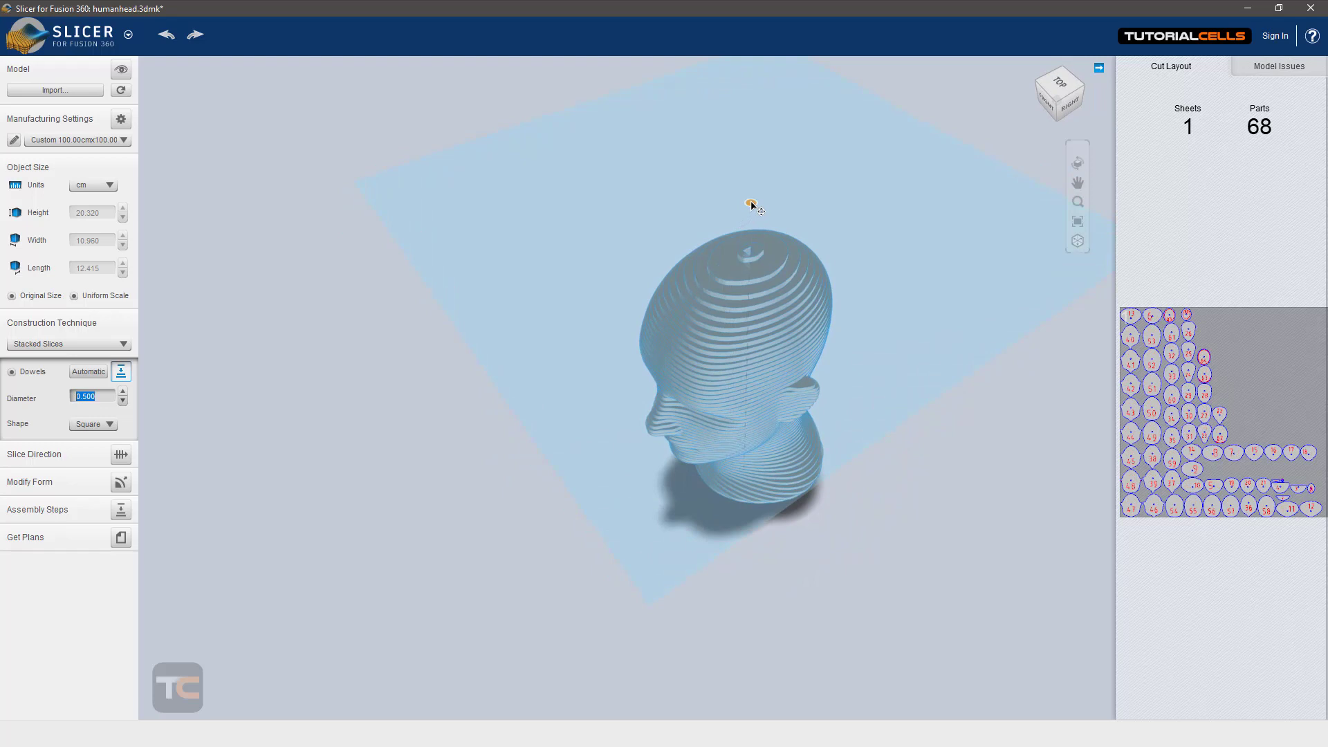
scroll(744, 253, up, 3)
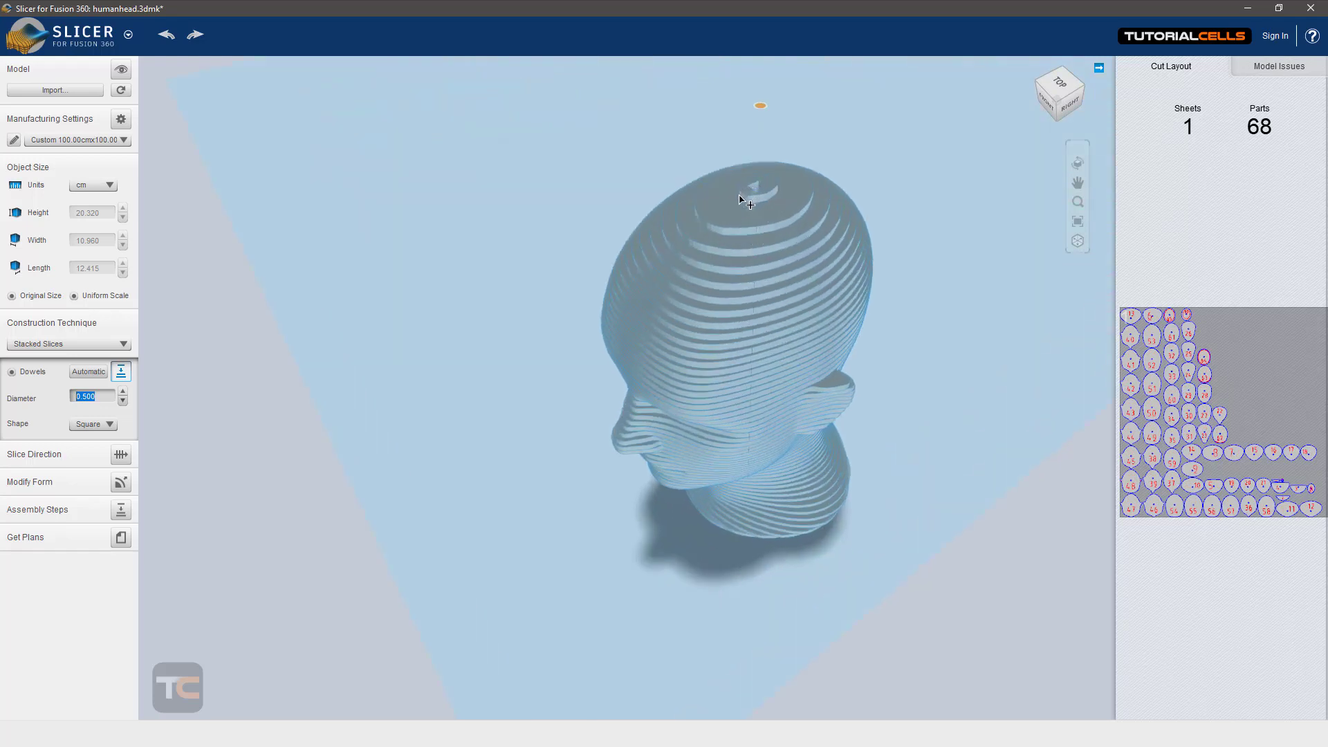
scroll(764, 206, down, 4)
mouse_move(761, 218)
mouse_down()
mouse_move(716, 222)
mouse_move(770, 228)
mouse_up()
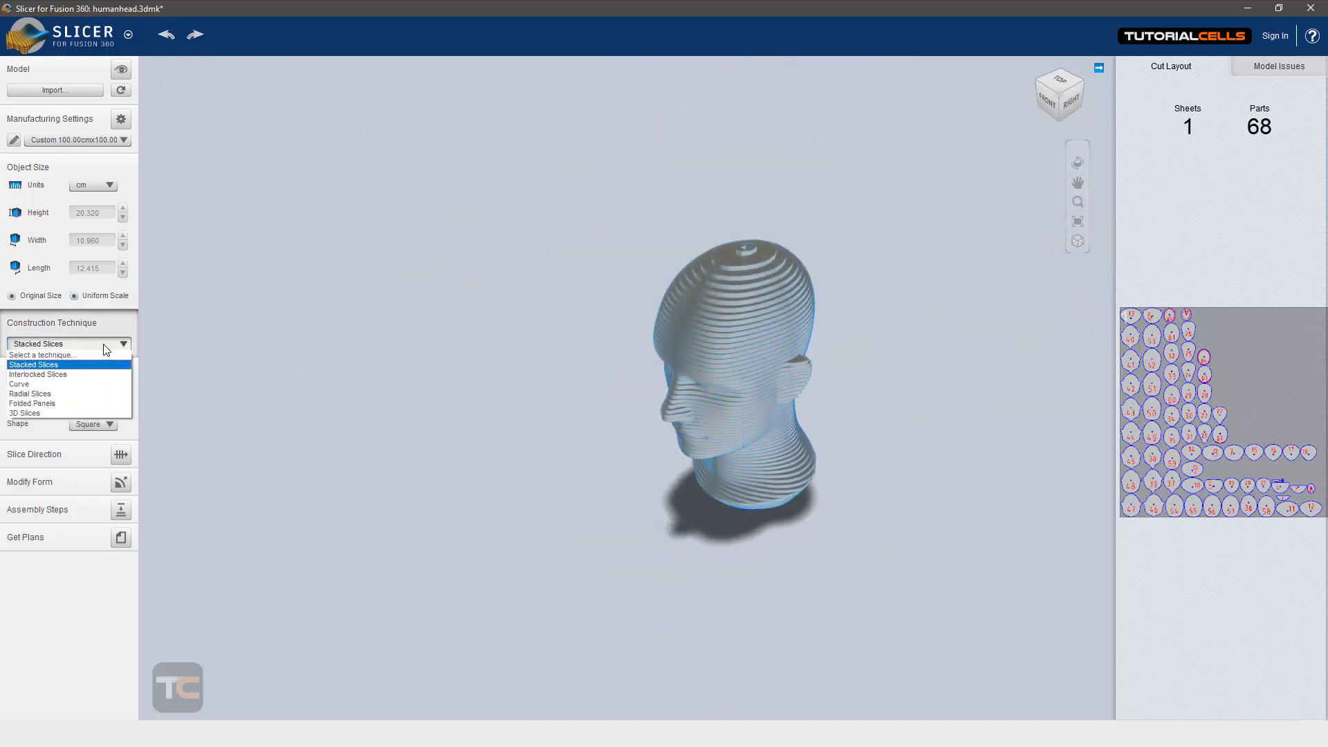
Step: Keep Stacked Slices, view the head from below and front-right-top, and recheck the sheet preview
click(464, 337)
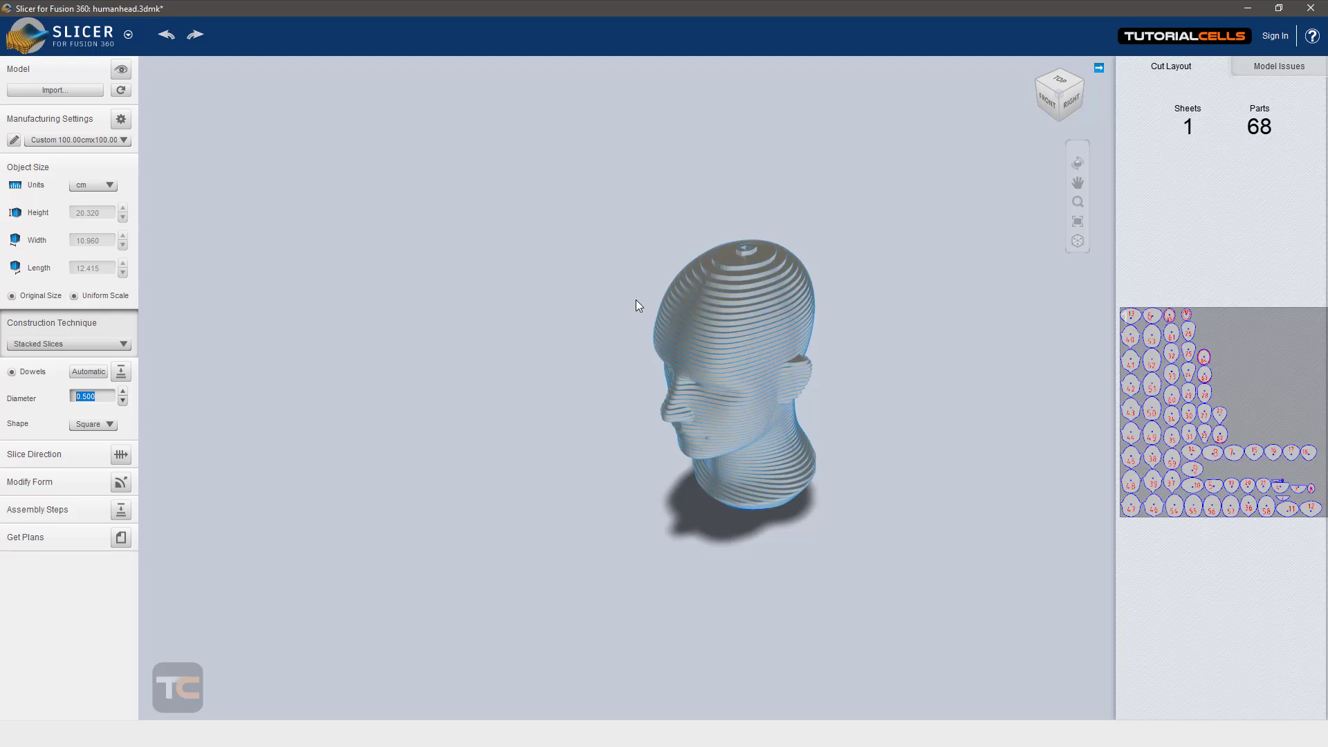
drag(767, 303, 750, 539)
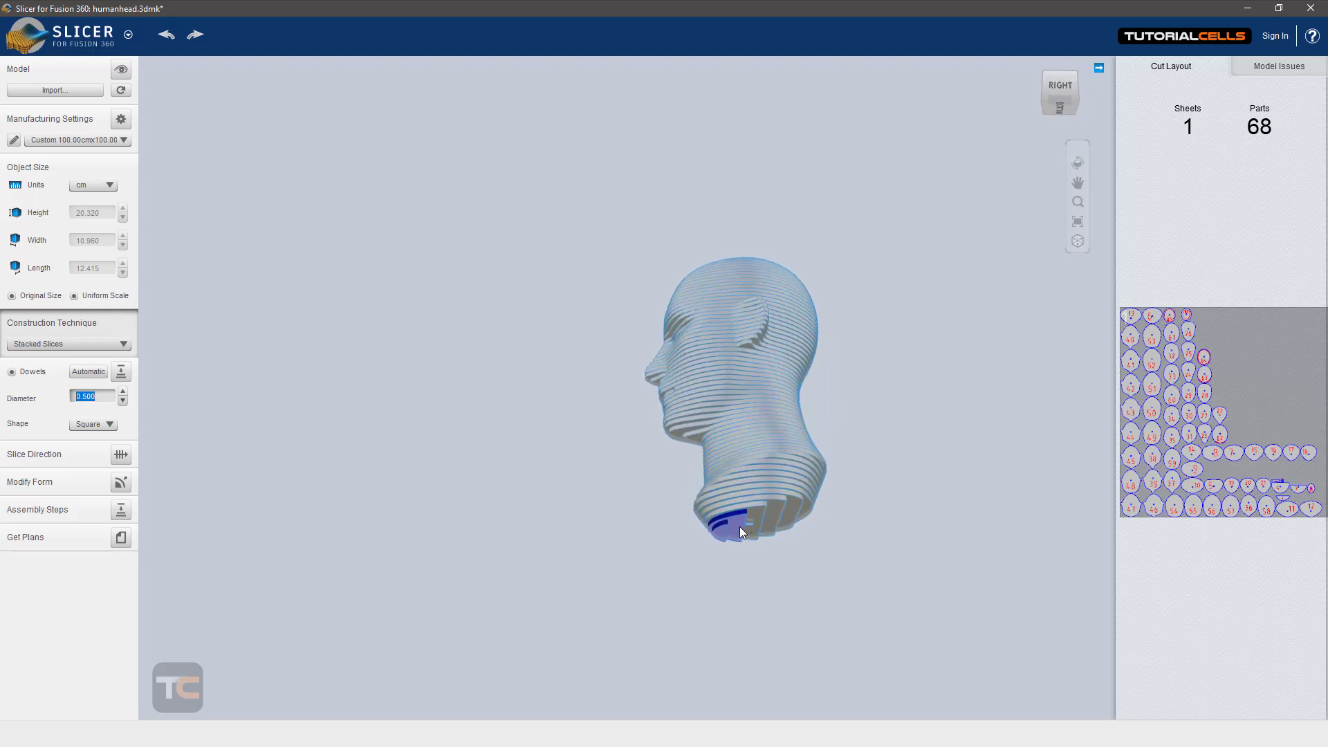
scroll(750, 526, up, 2)
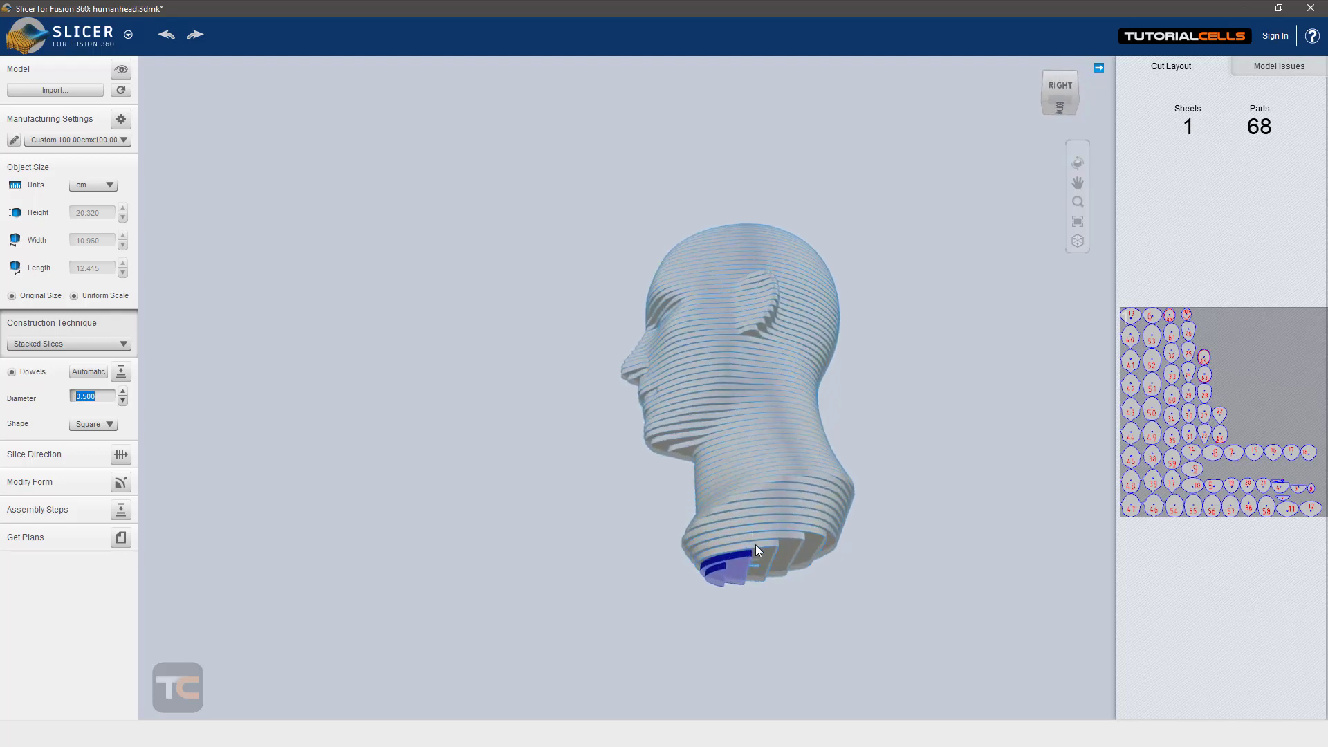
drag(712, 337, 983, 395)
click(1167, 415)
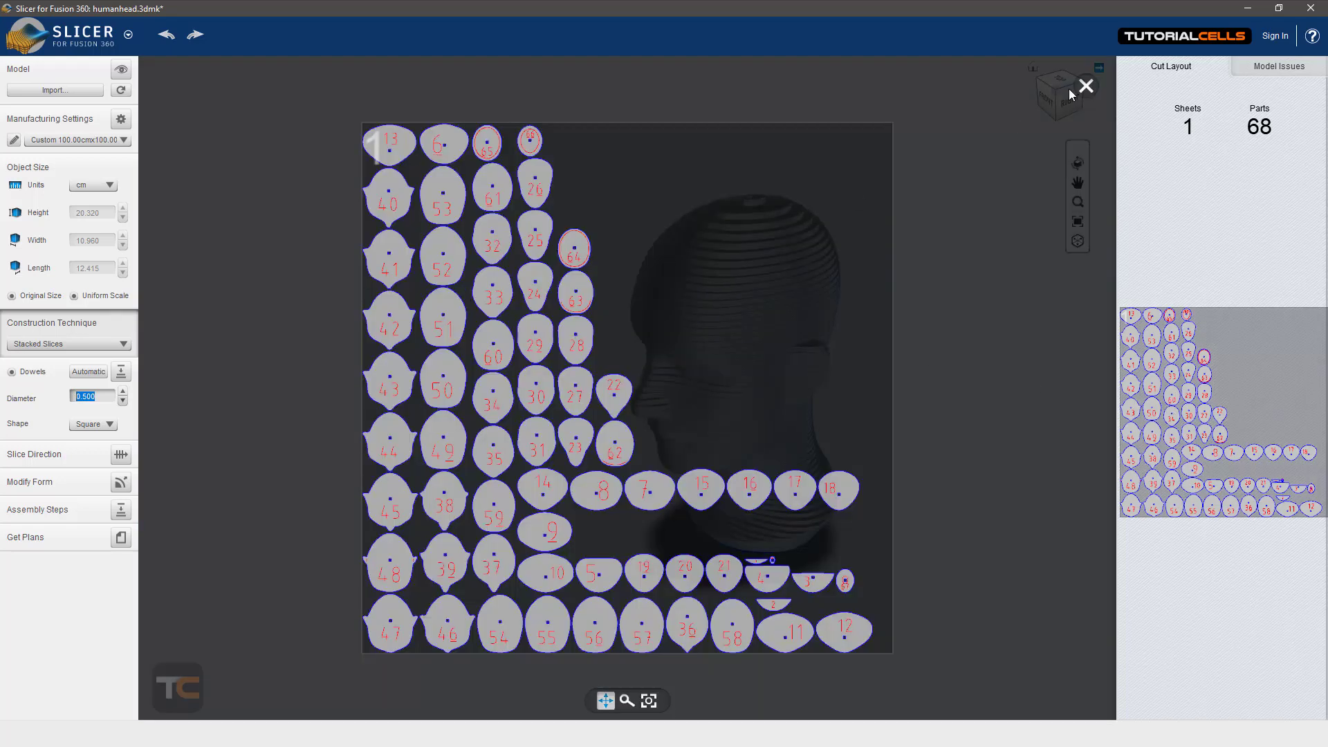
click(1086, 85)
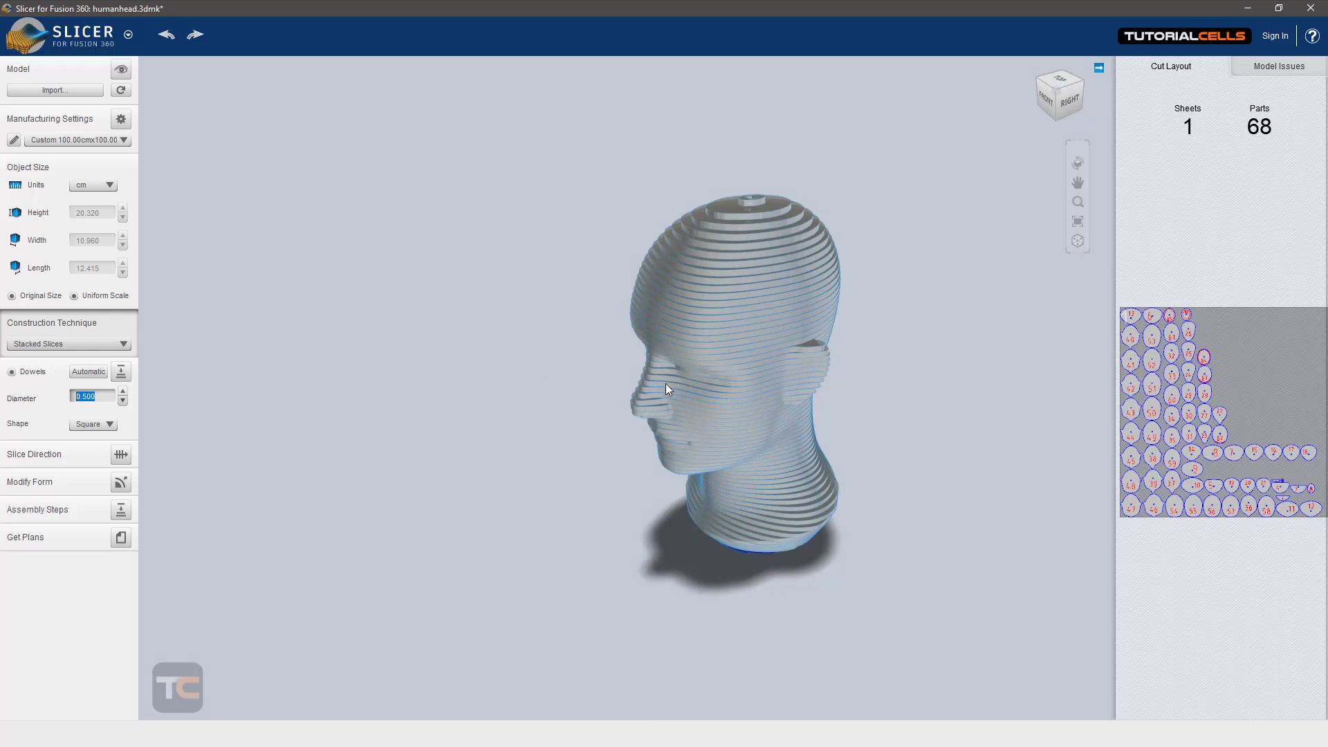
Step: Make the dowels cross-shaped and preview the resulting cut-layout sheet
click(89, 427)
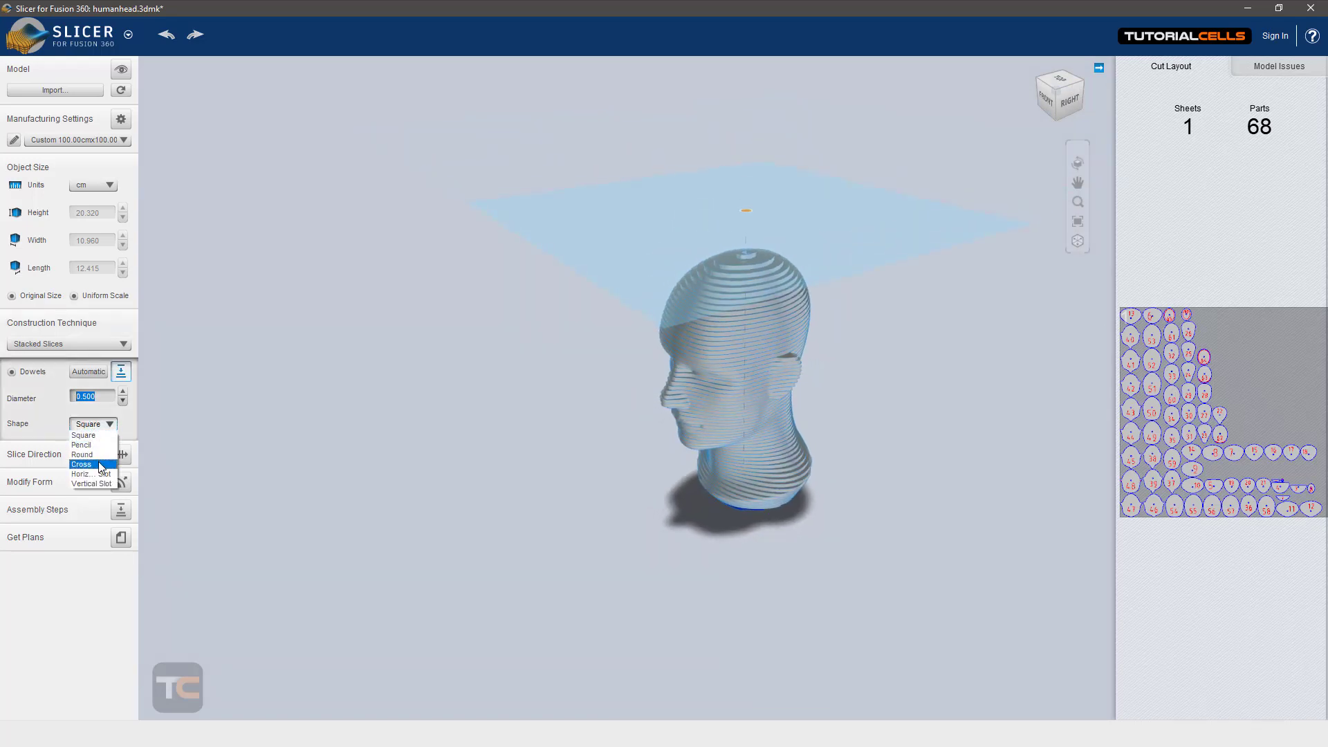
click(101, 464)
drag(682, 381, 771, 397)
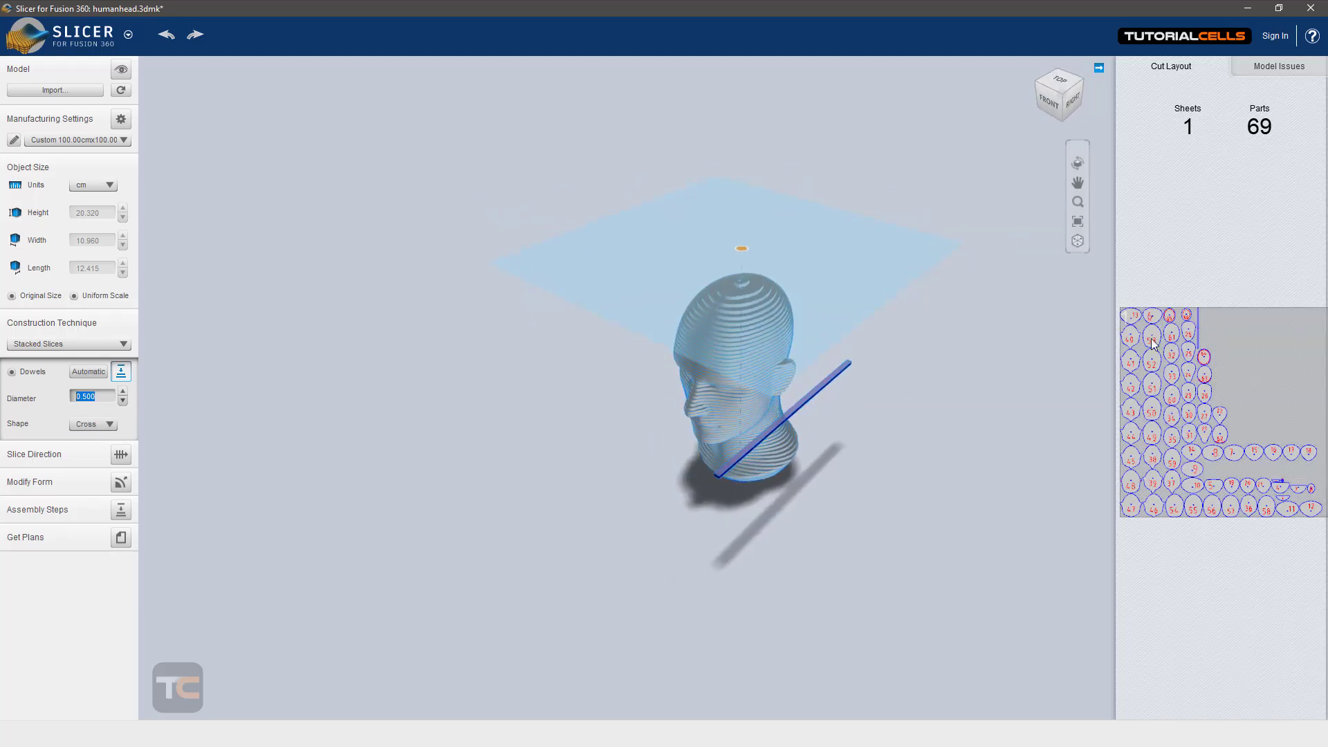
click(1176, 335)
scroll(557, 156, up, 5)
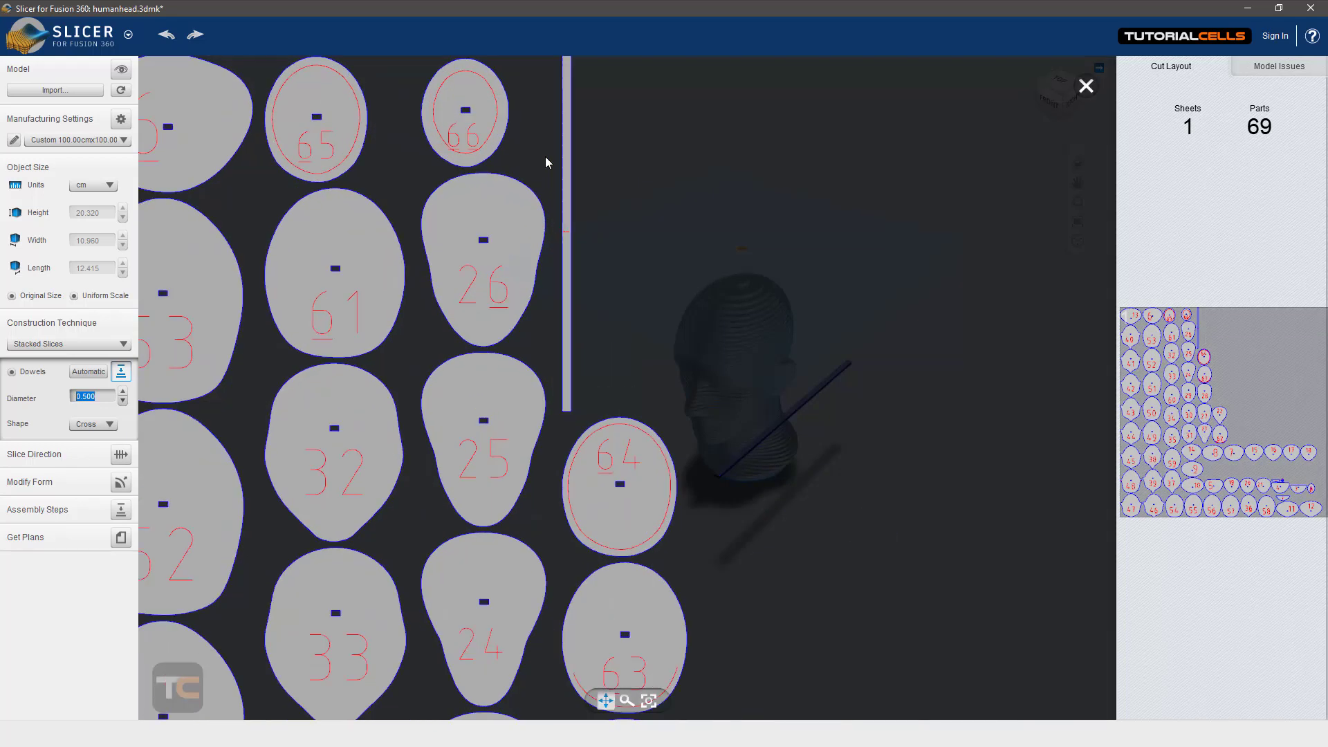
scroll(557, 256, down, 5)
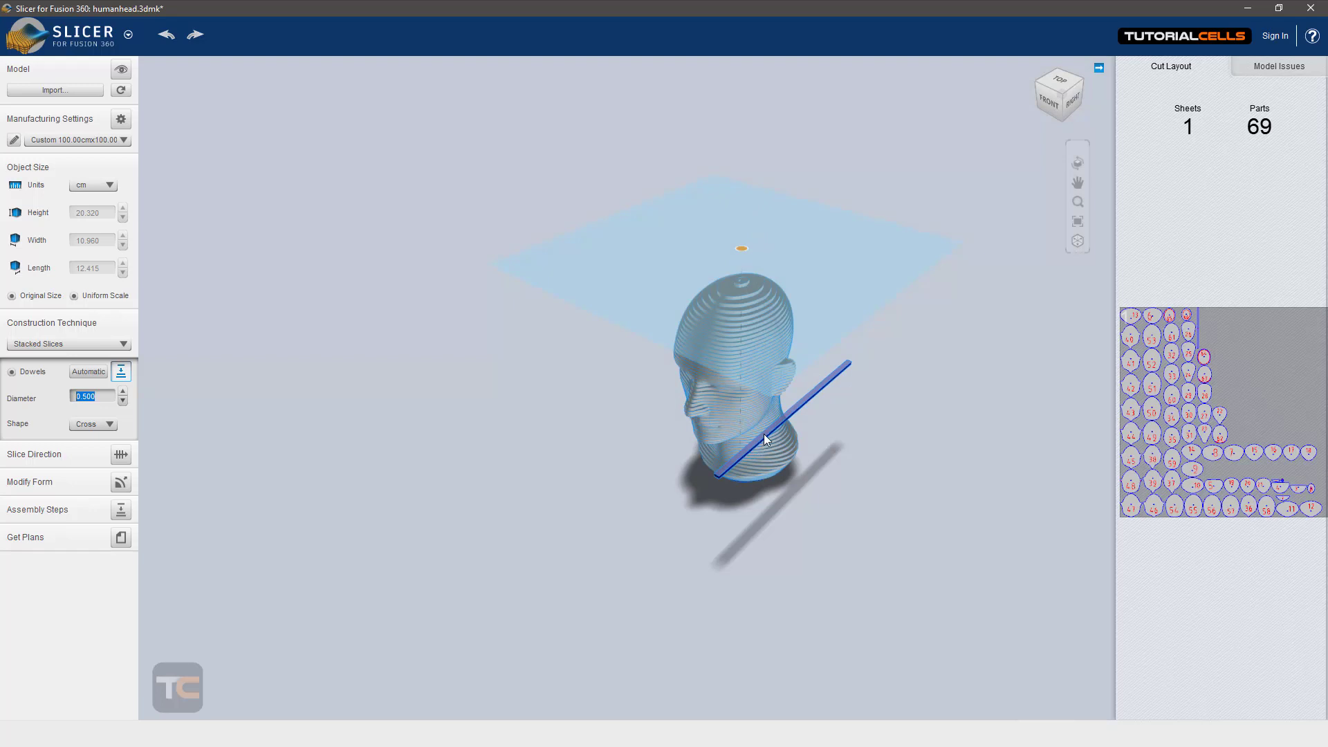
Step: Add a second Cross dowel point on the head top, giving 71 parts on one sheet
mouse_move(803, 404)
mouse_down()
mouse_move(424, 355)
mouse_move(367, 300)
mouse_move(320, 301)
mouse_move(816, 415)
mouse_up()
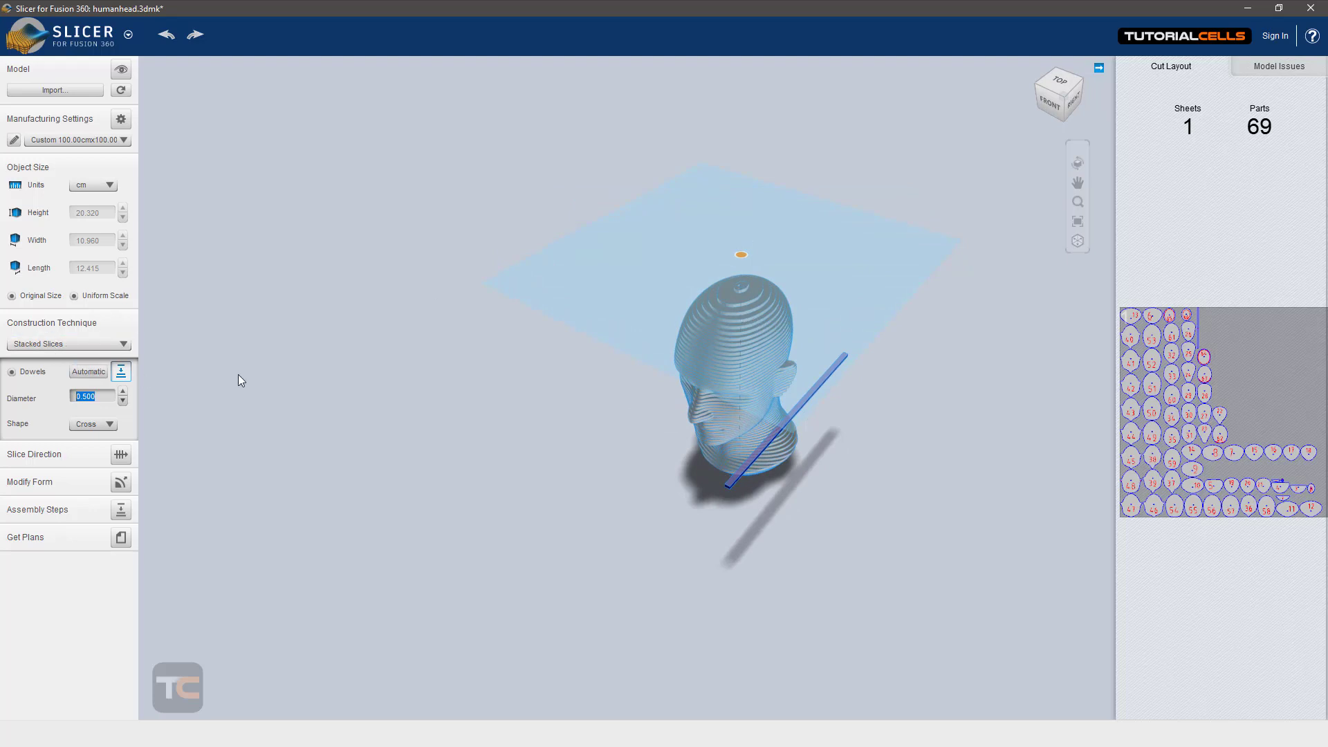
click(721, 302)
drag(803, 411, 717, 400)
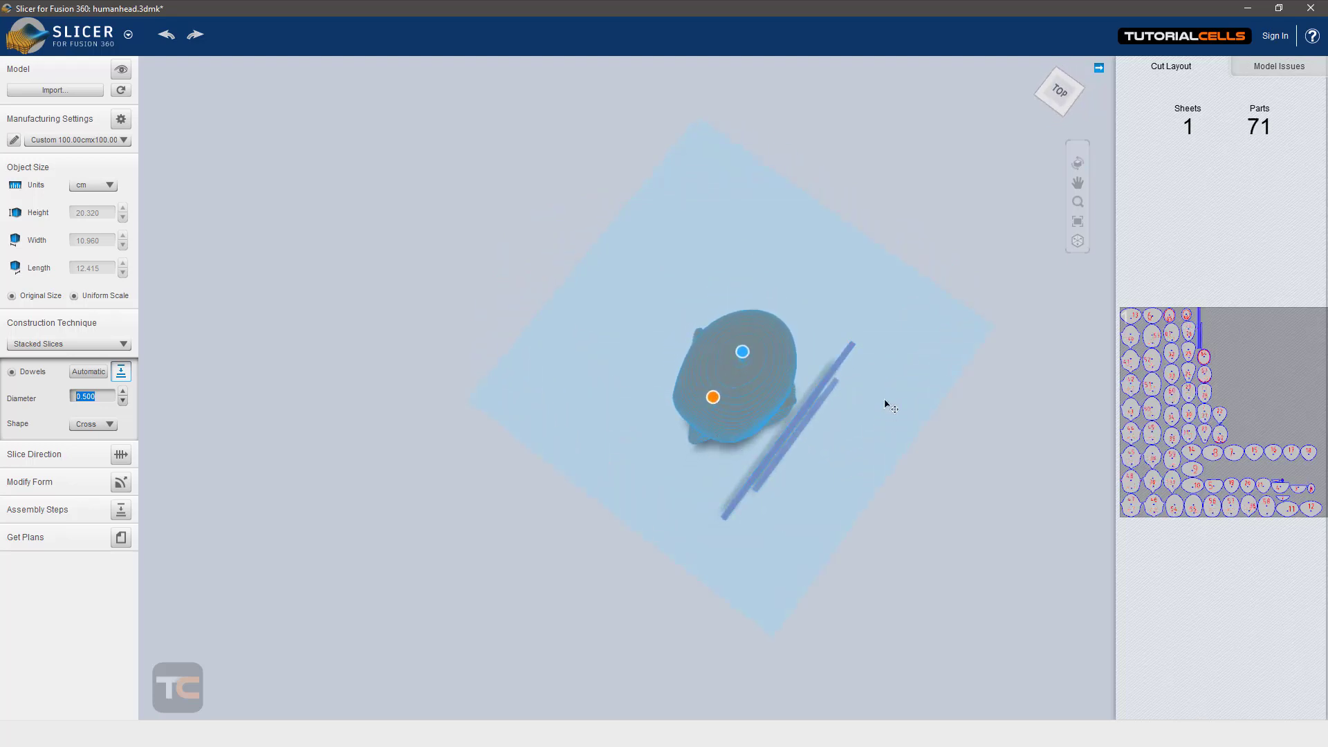
right_drag(773, 449, 554, 312)
click(1192, 400)
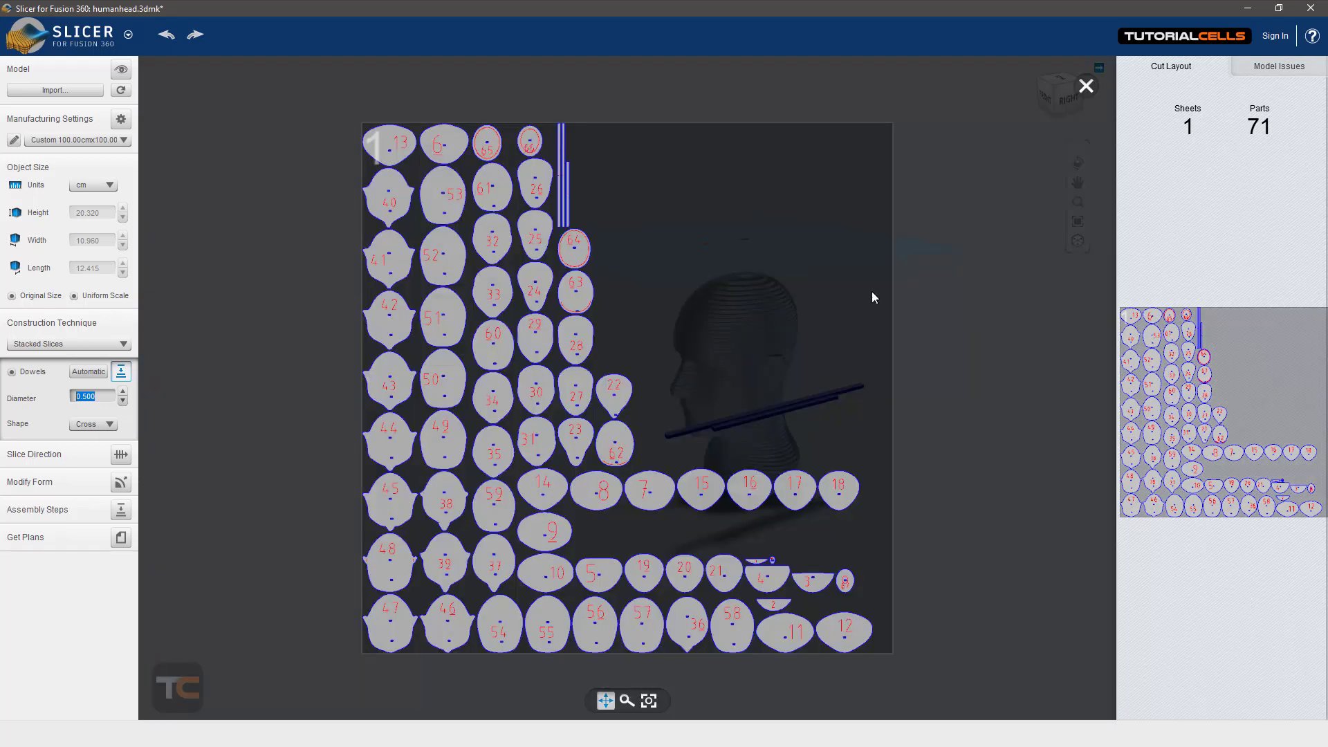
scroll(547, 174, up, 6)
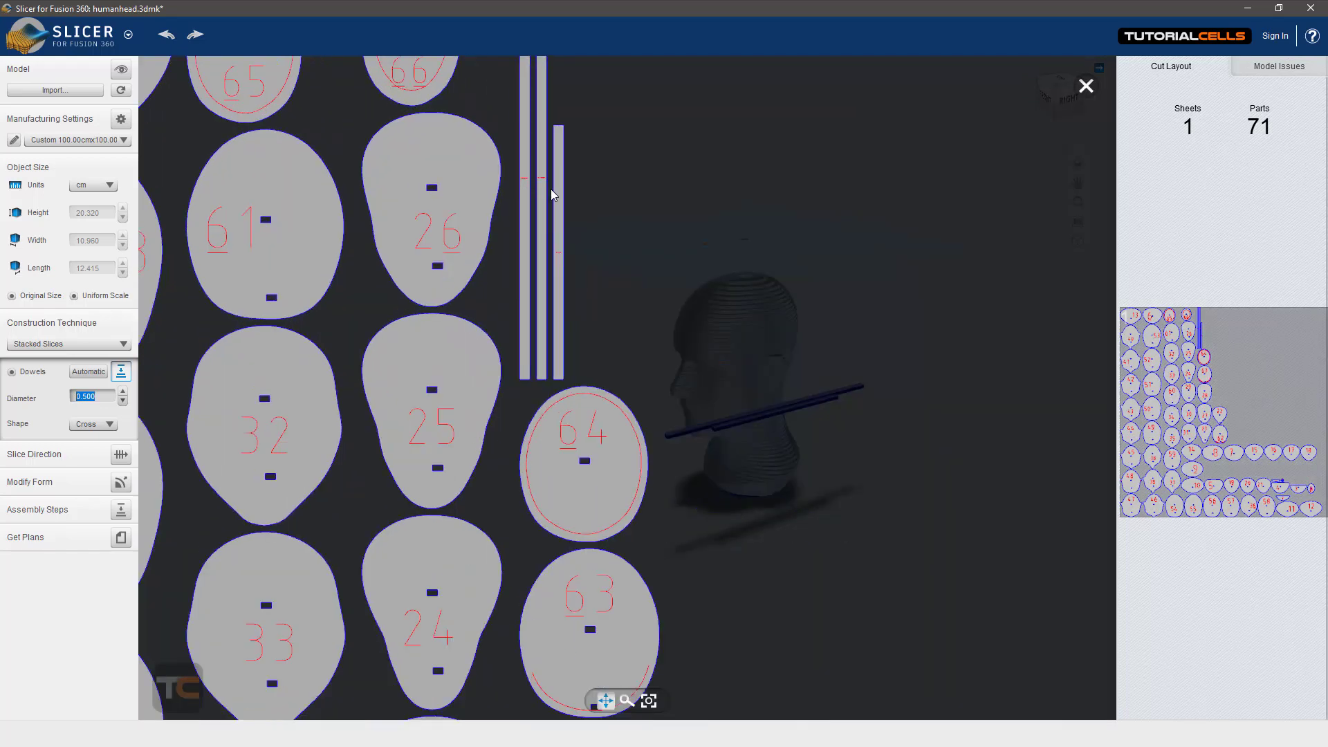
scroll(544, 198, down, 6)
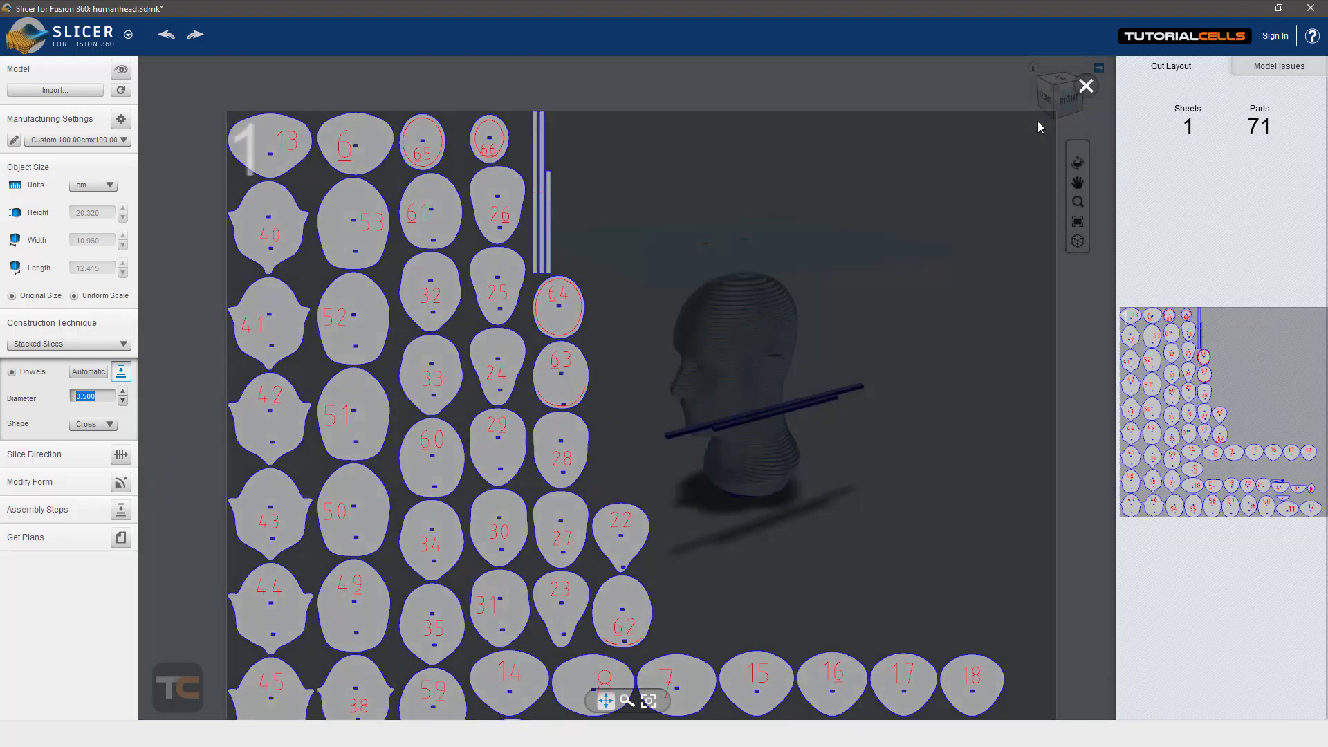
click(1086, 85)
drag(683, 375, 758, 415)
click(80, 425)
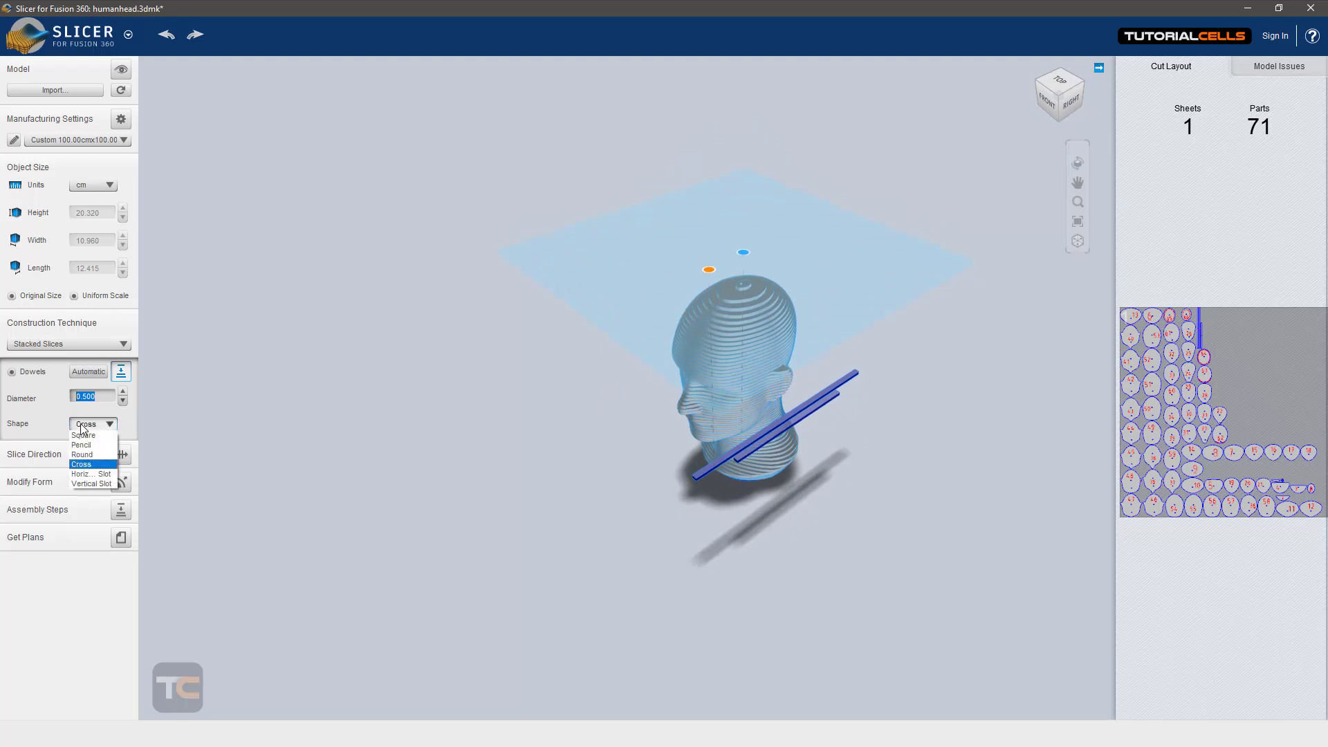
click(49, 425)
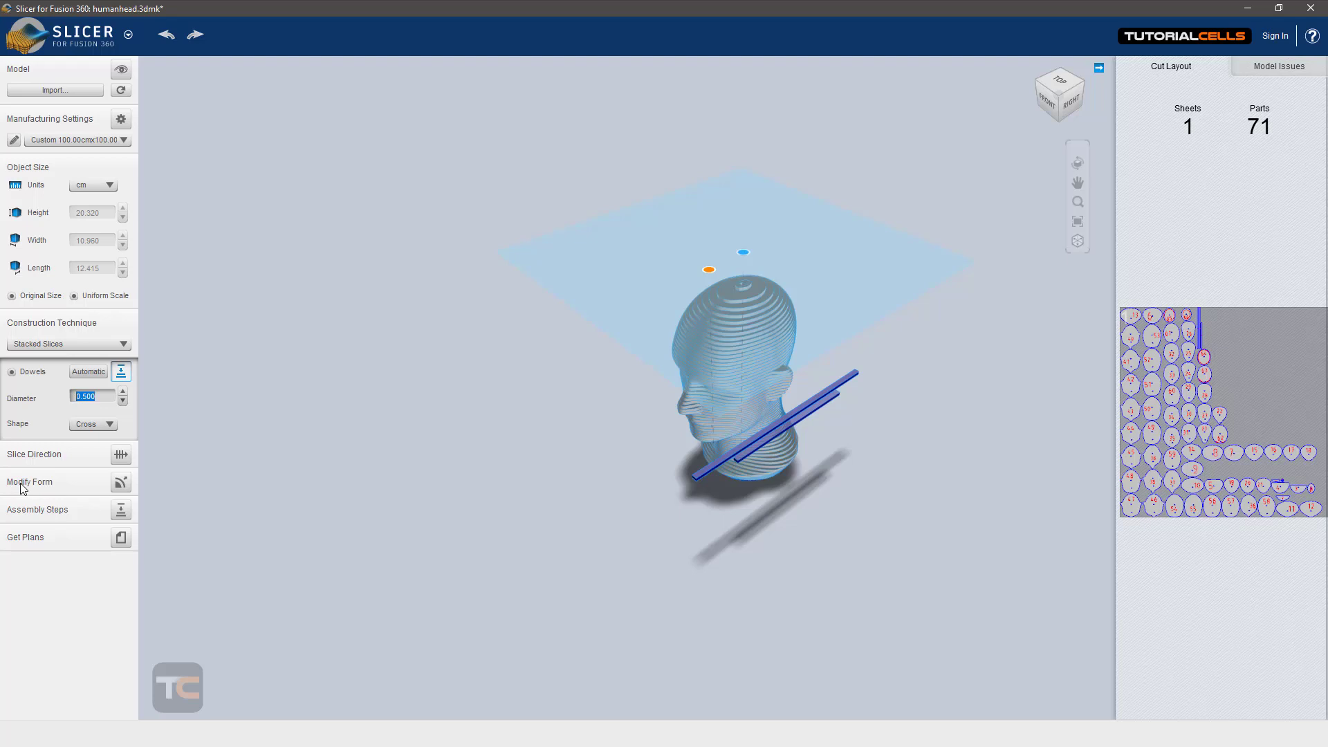
Step: Remove the dowels and bring up the slice direction controls around the head
click(117, 457)
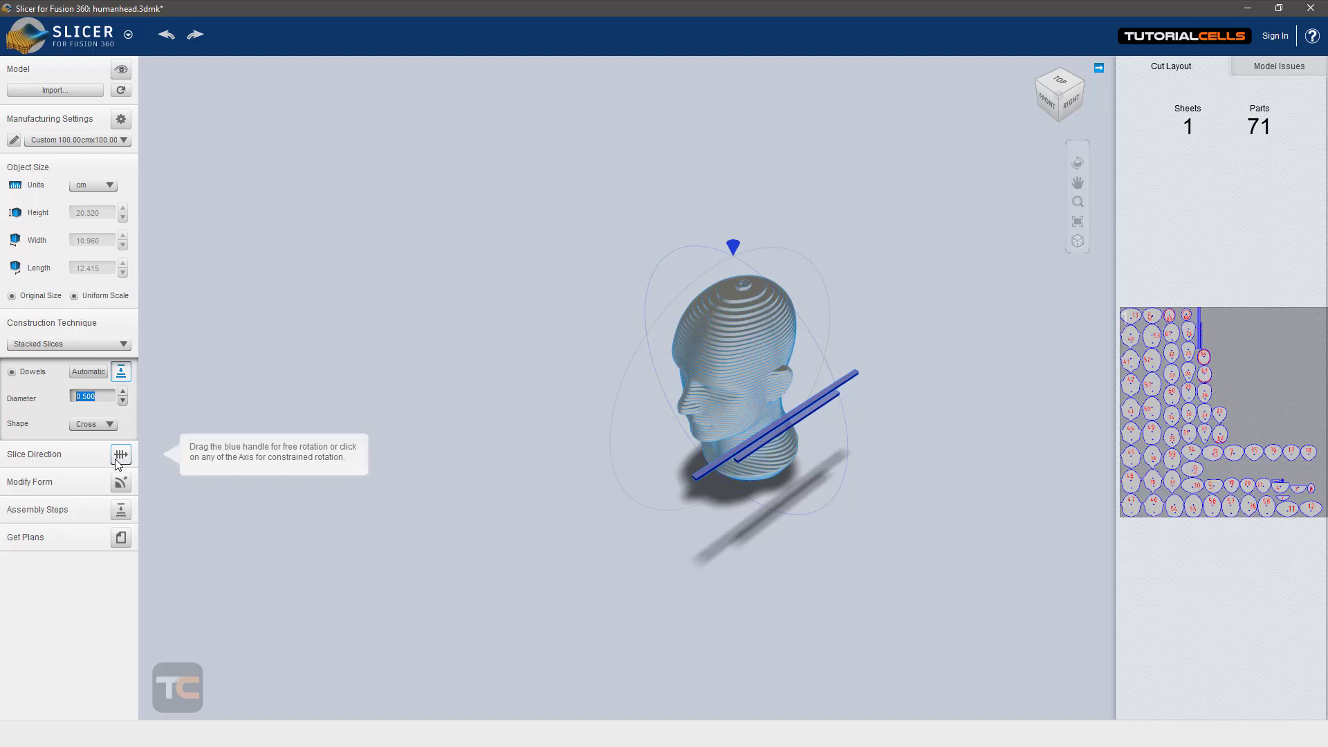
click(11, 372)
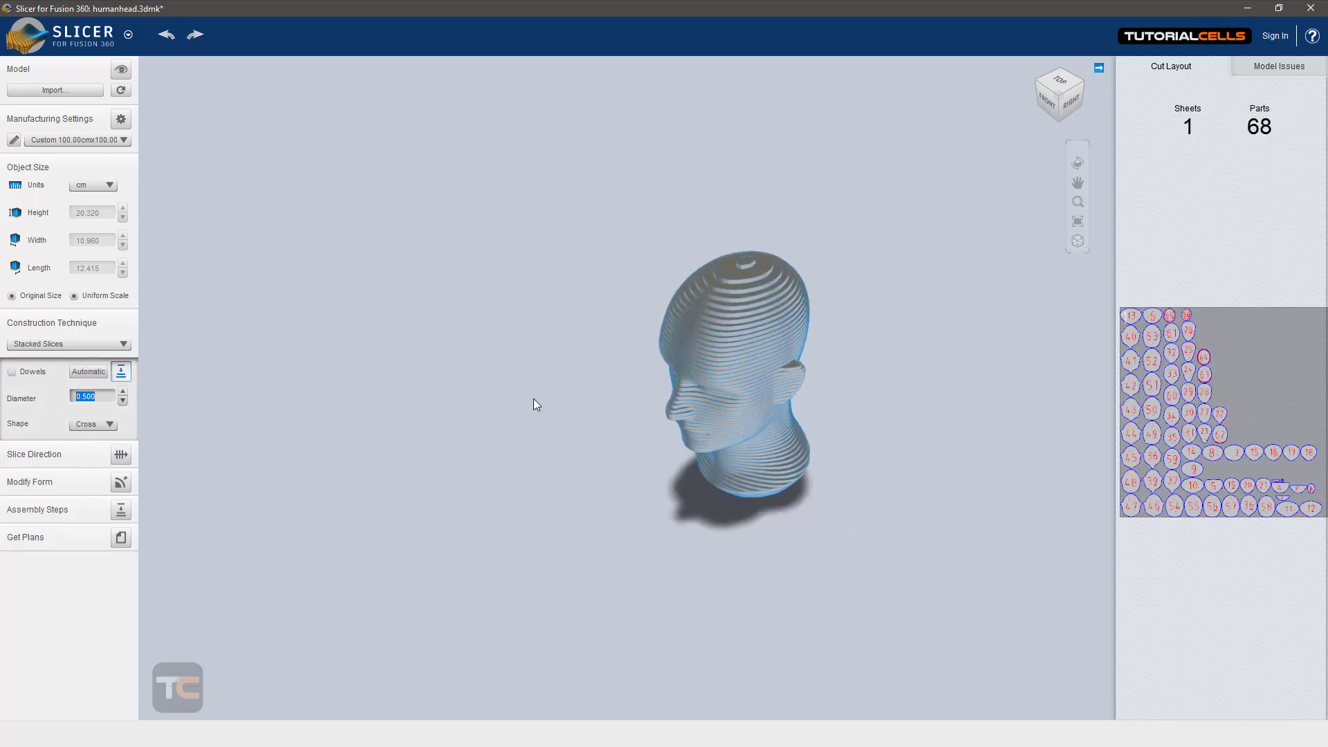
click(122, 457)
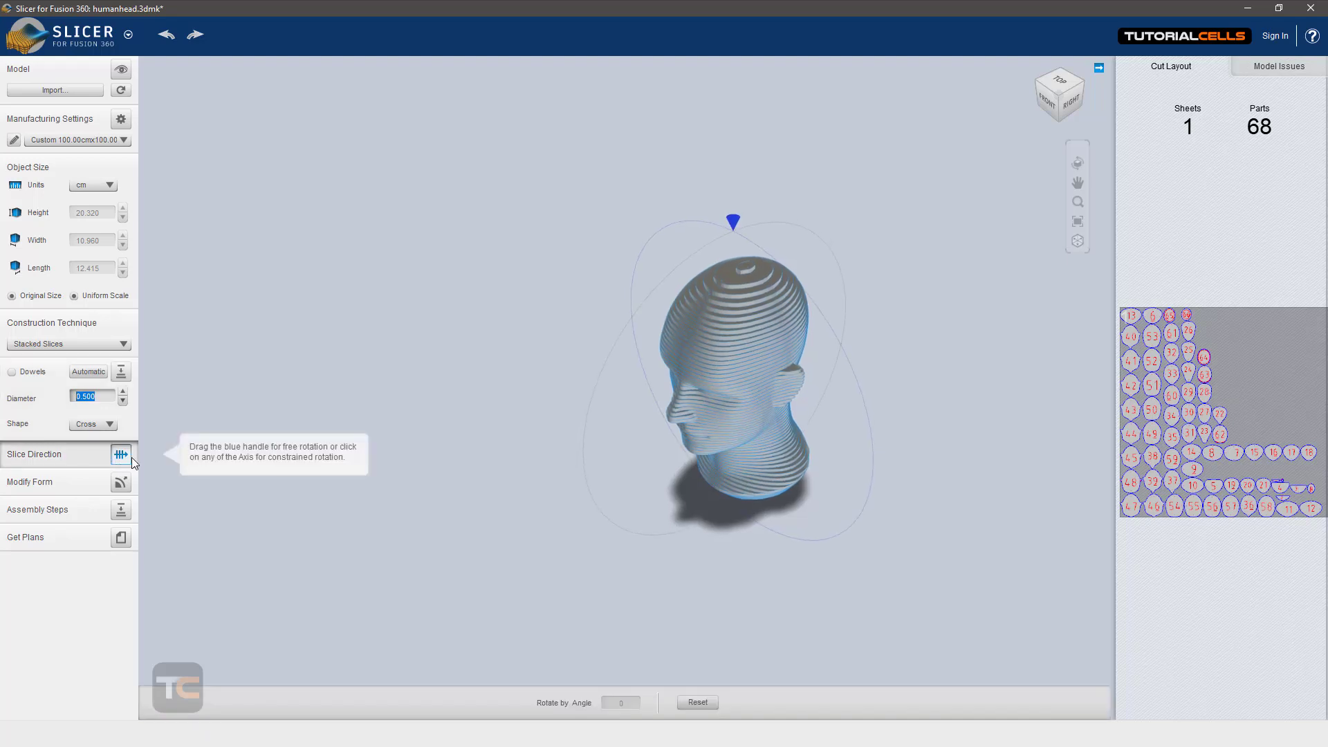
drag(551, 404, 554, 368)
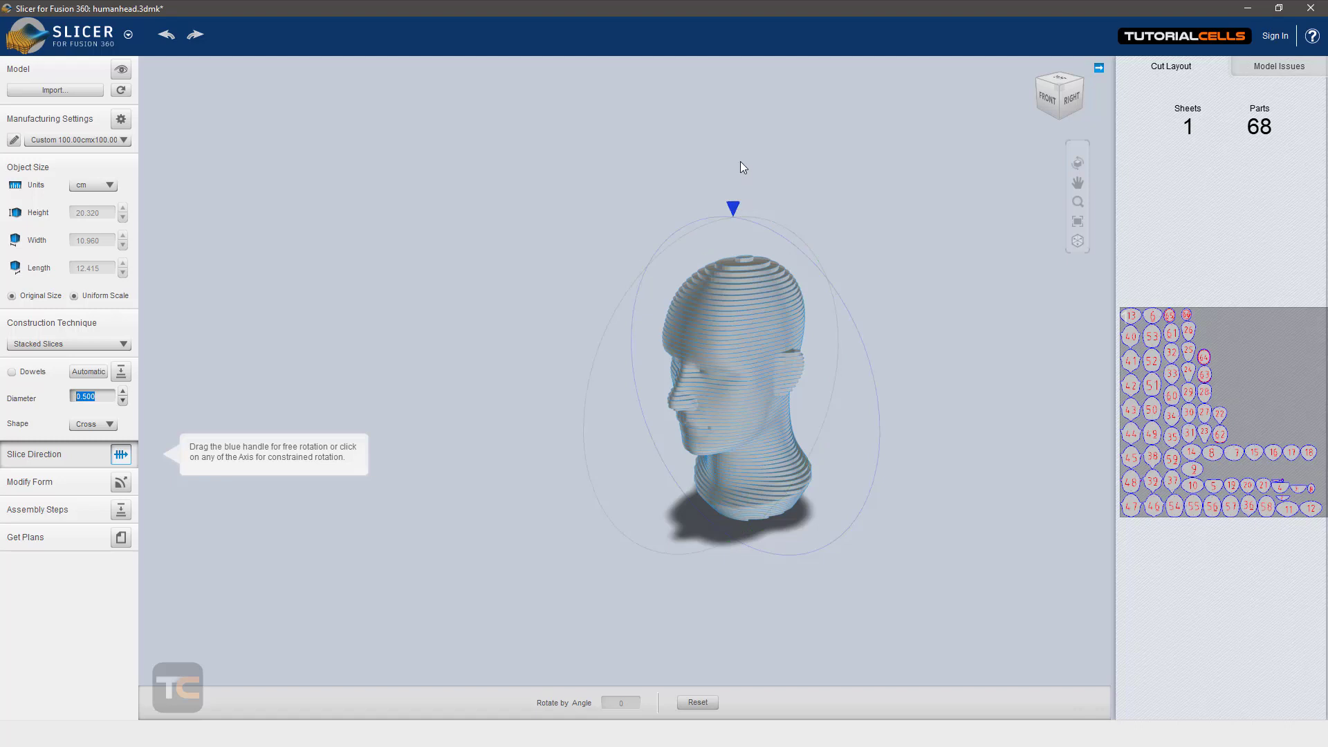
mouse_move(709, 210)
mouse_down()
mouse_move(608, 219)
mouse_move(694, 222)
mouse_up()
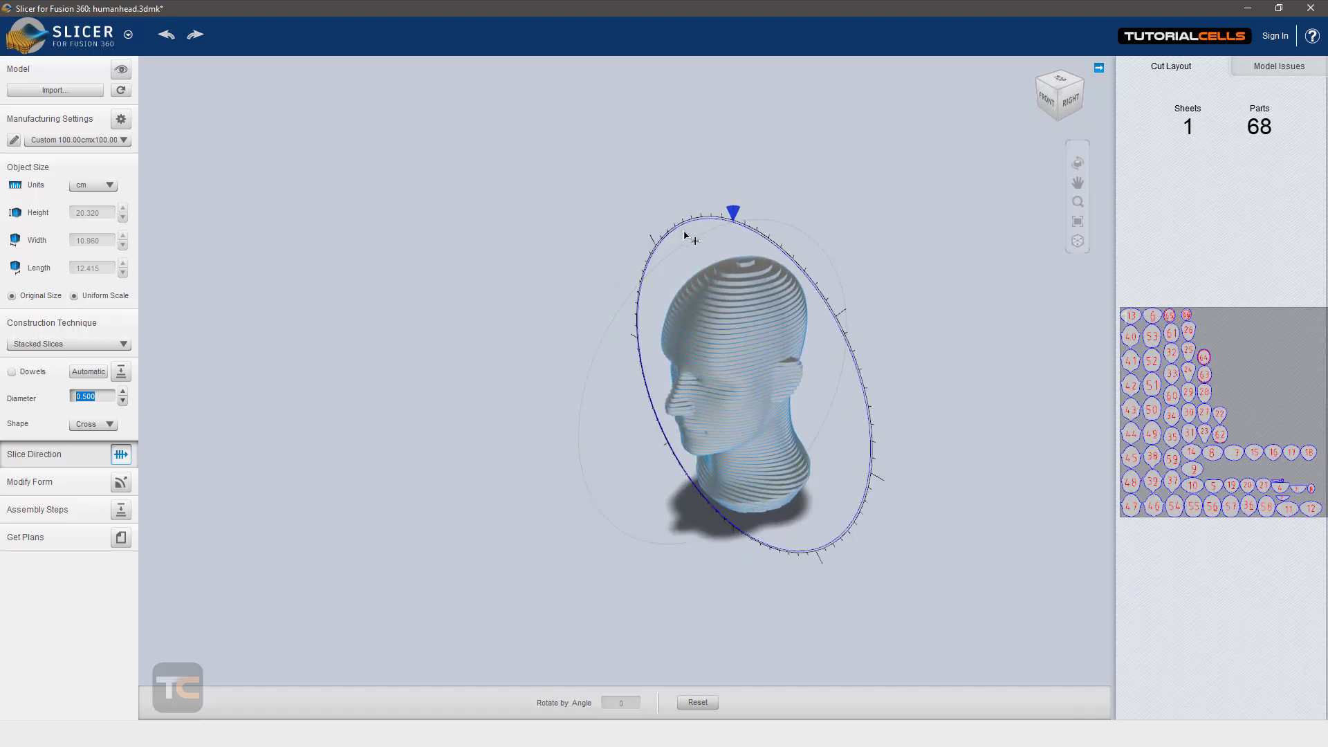
Step: Rotate the slice direction by 45°, then tilt it to 35° with the handle
click(691, 240)
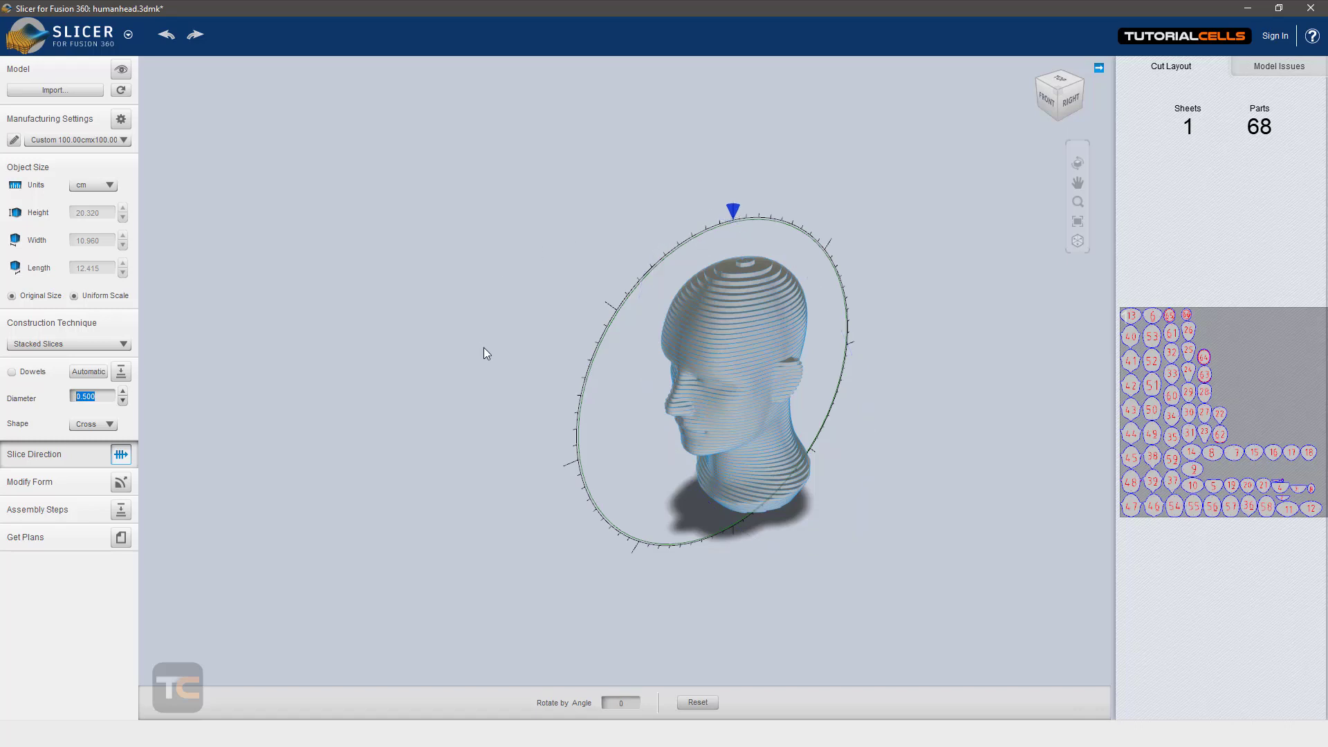
mouse_move(504, 348)
mouse_down()
mouse_move(471, 320)
mouse_move(519, 346)
mouse_up()
click(627, 706)
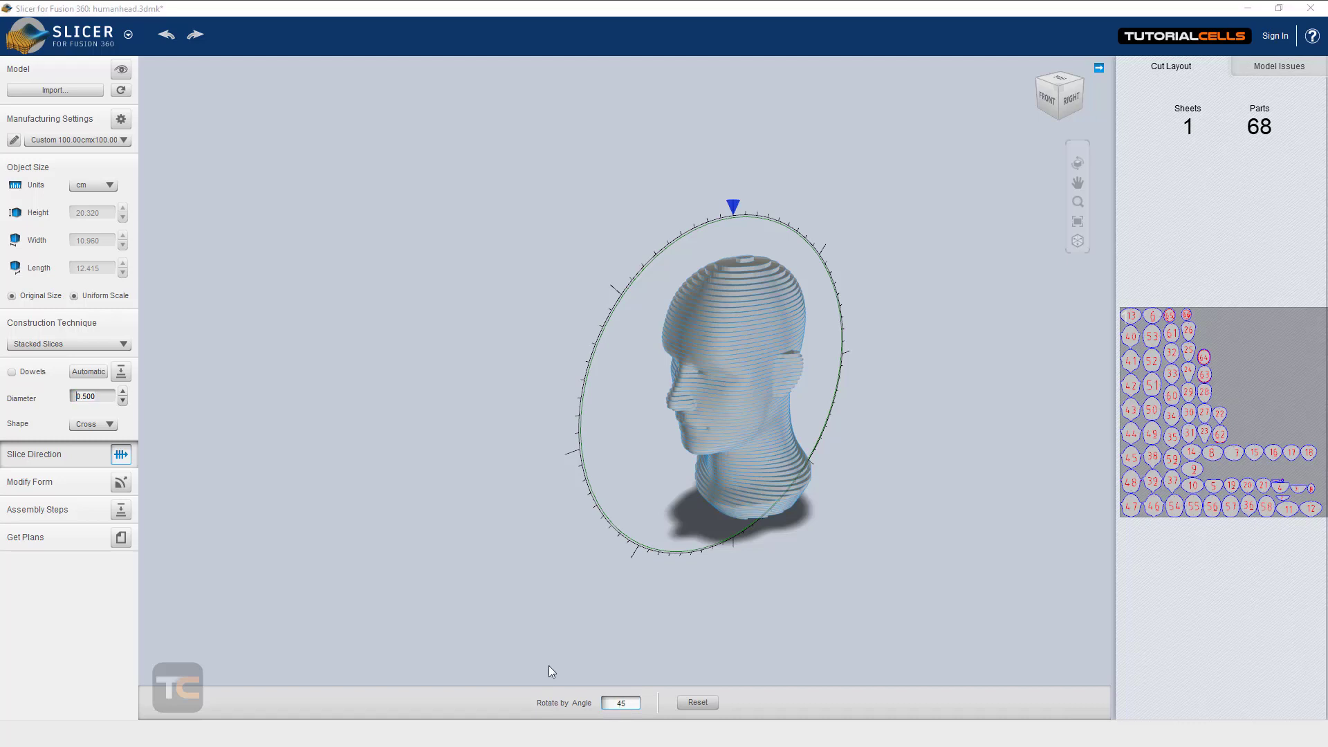
key(Return)
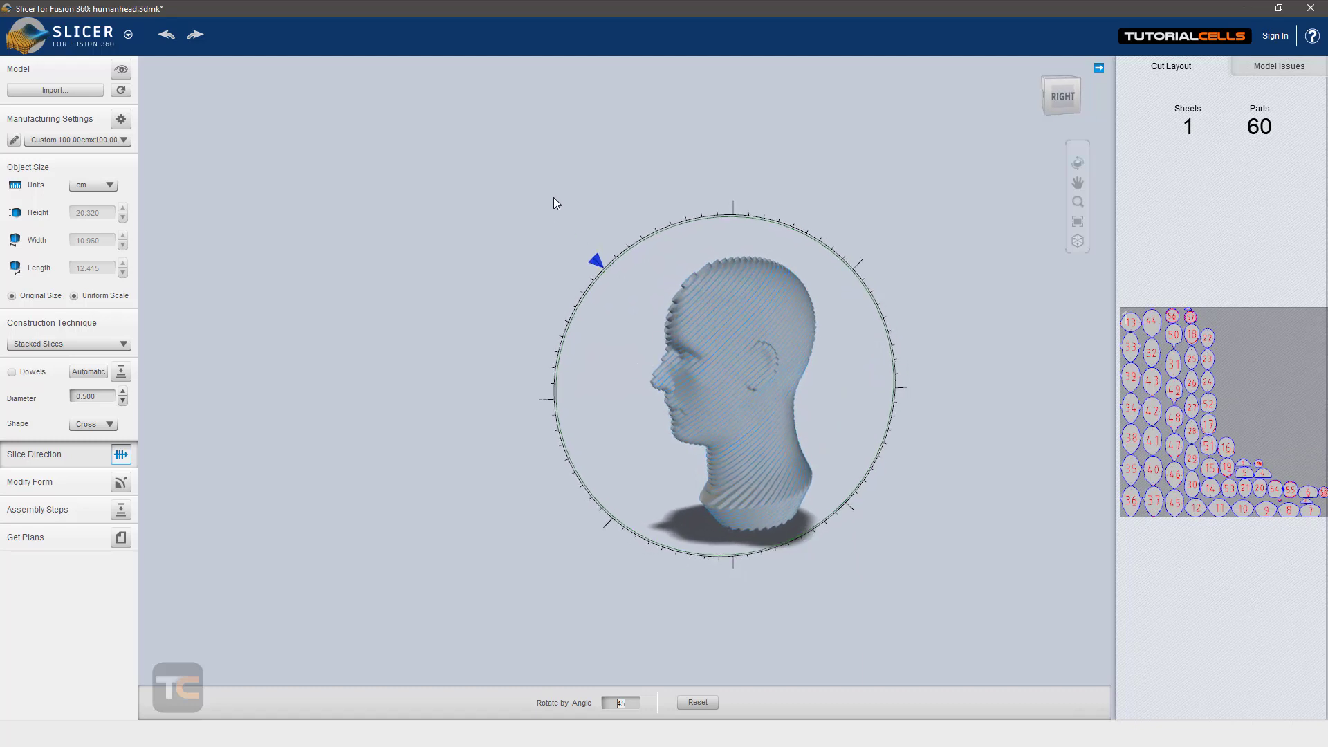
drag(736, 376, 777, 379)
drag(596, 270, 559, 403)
right_drag(687, 386, 591, 461)
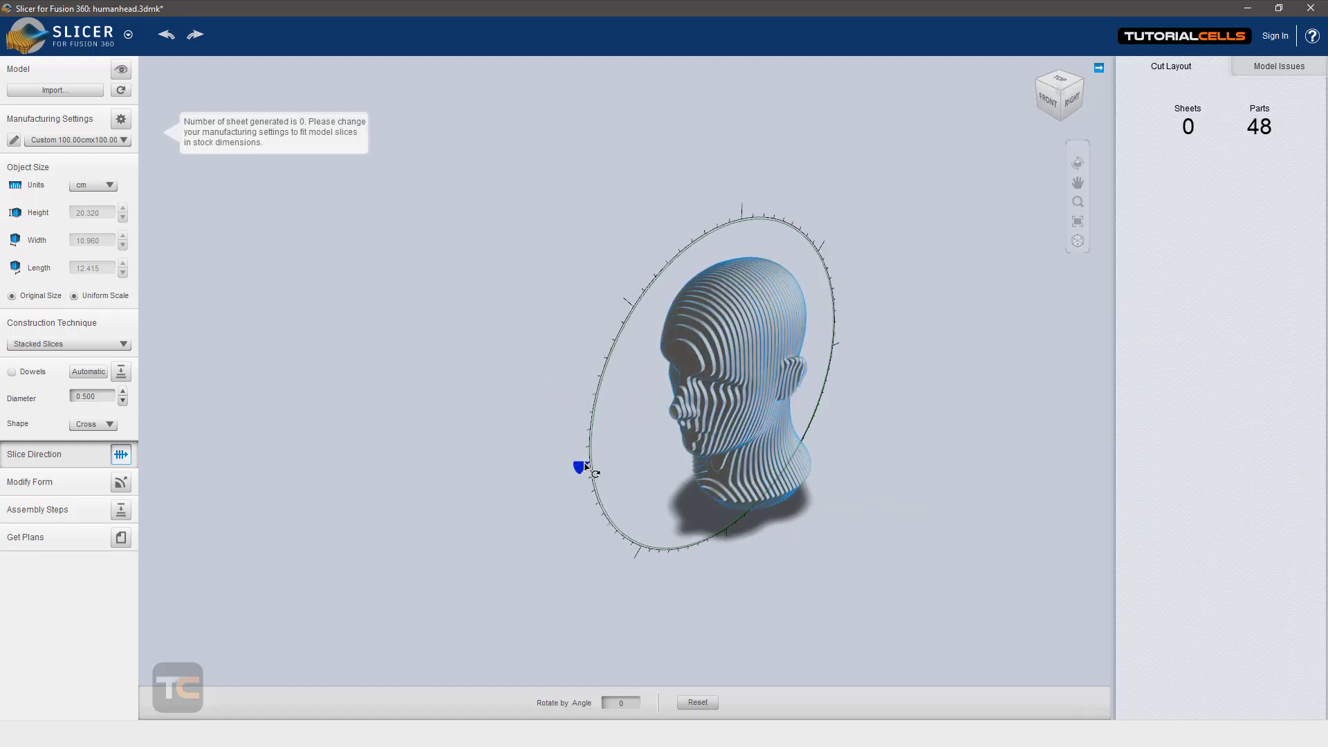
click(696, 703)
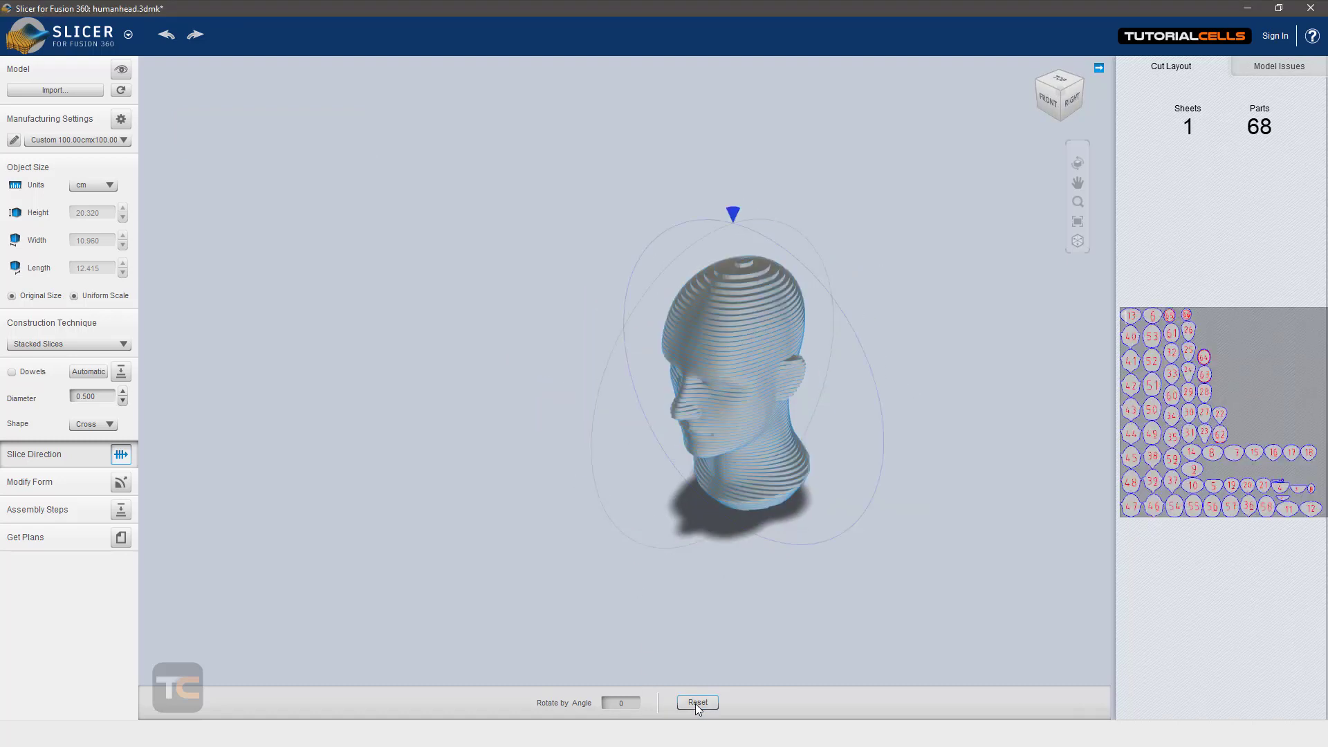
right_drag(745, 335, 934, 308)
drag(733, 208, 552, 331)
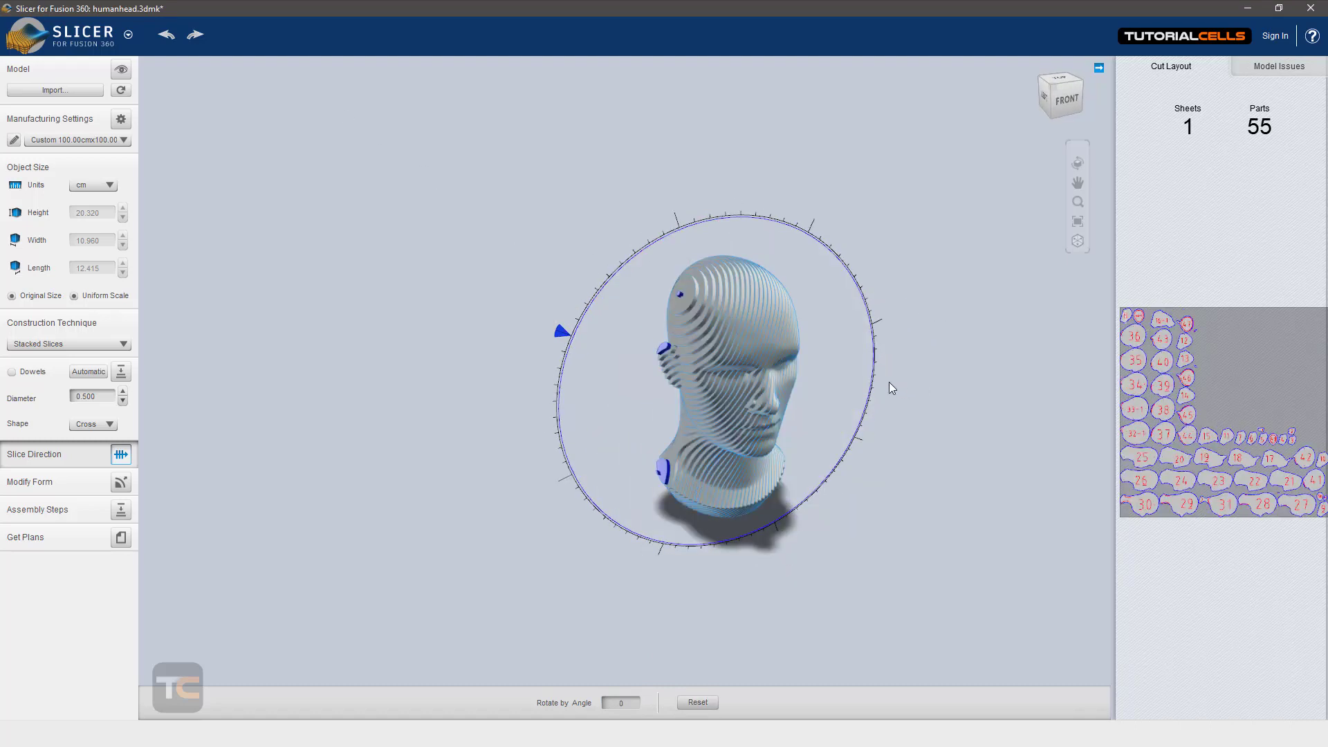
mouse_move(863, 376)
right_down()
mouse_move(763, 347)
mouse_move(842, 385)
right_up()
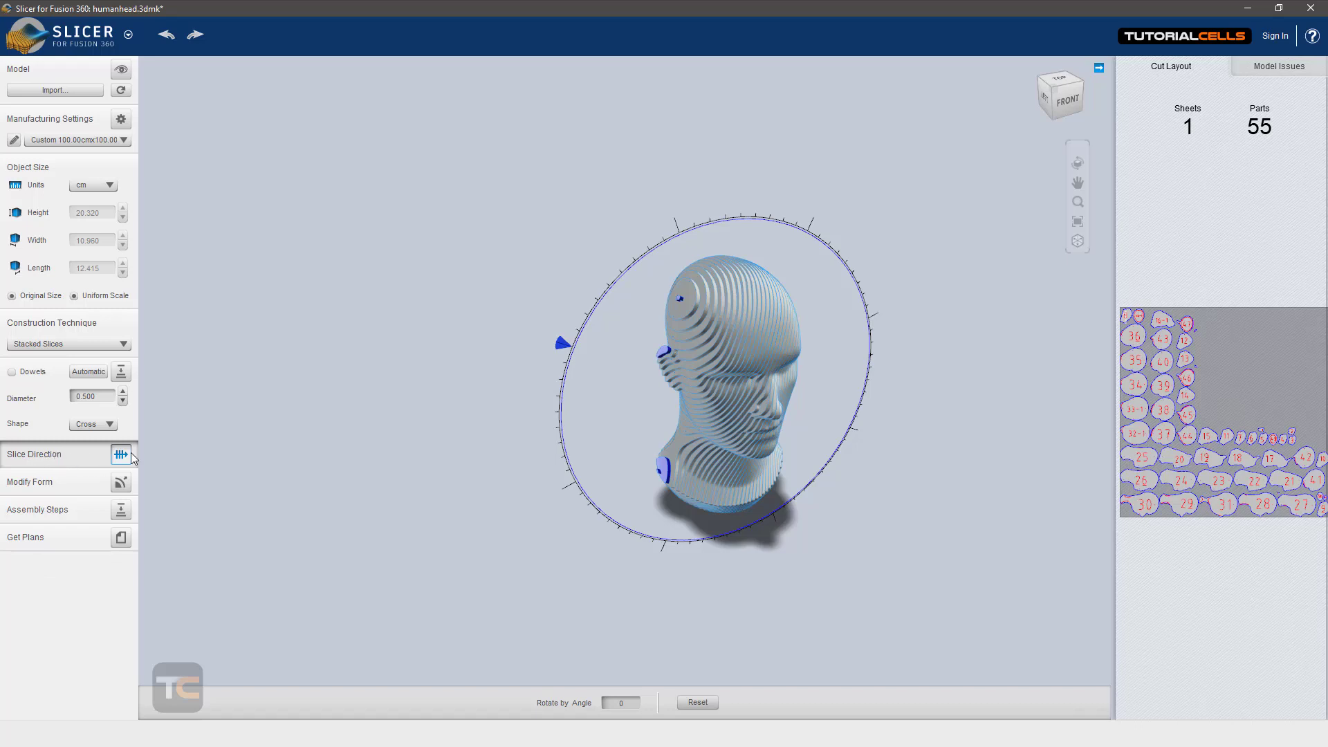
click(701, 703)
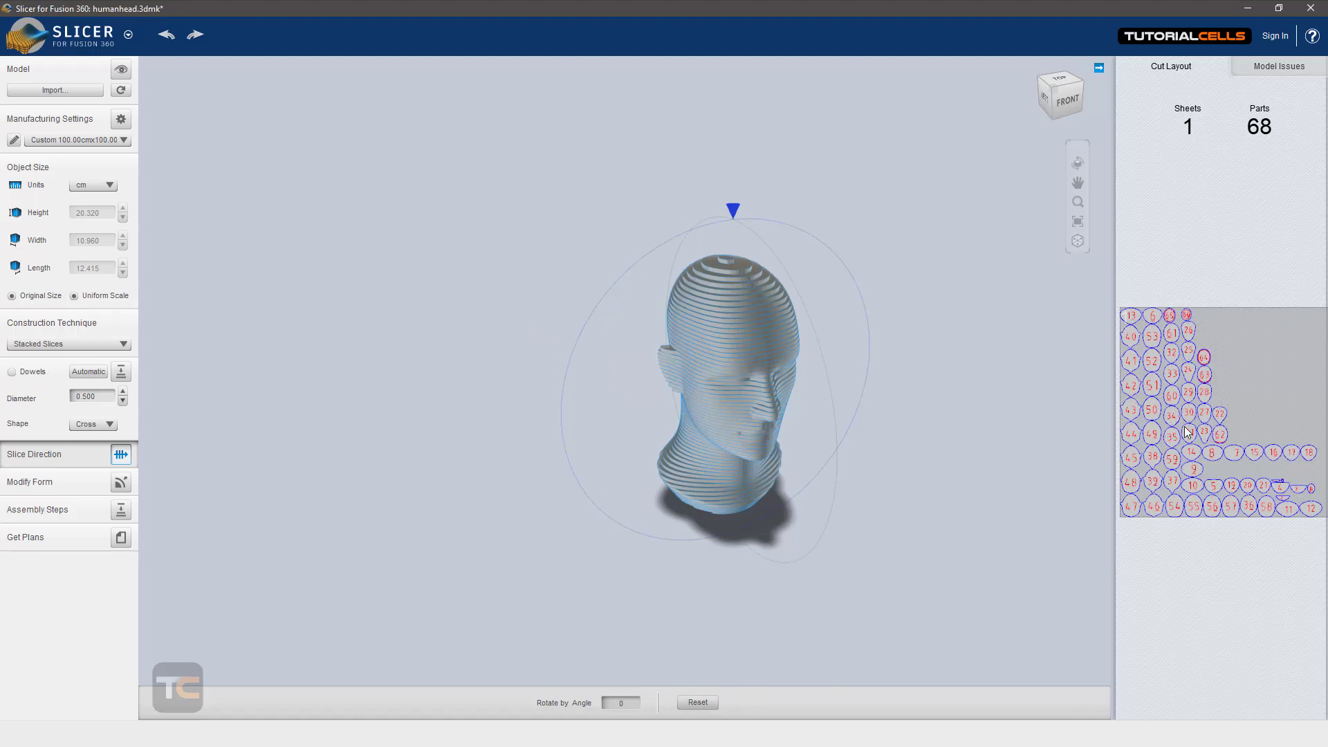
click(1296, 69)
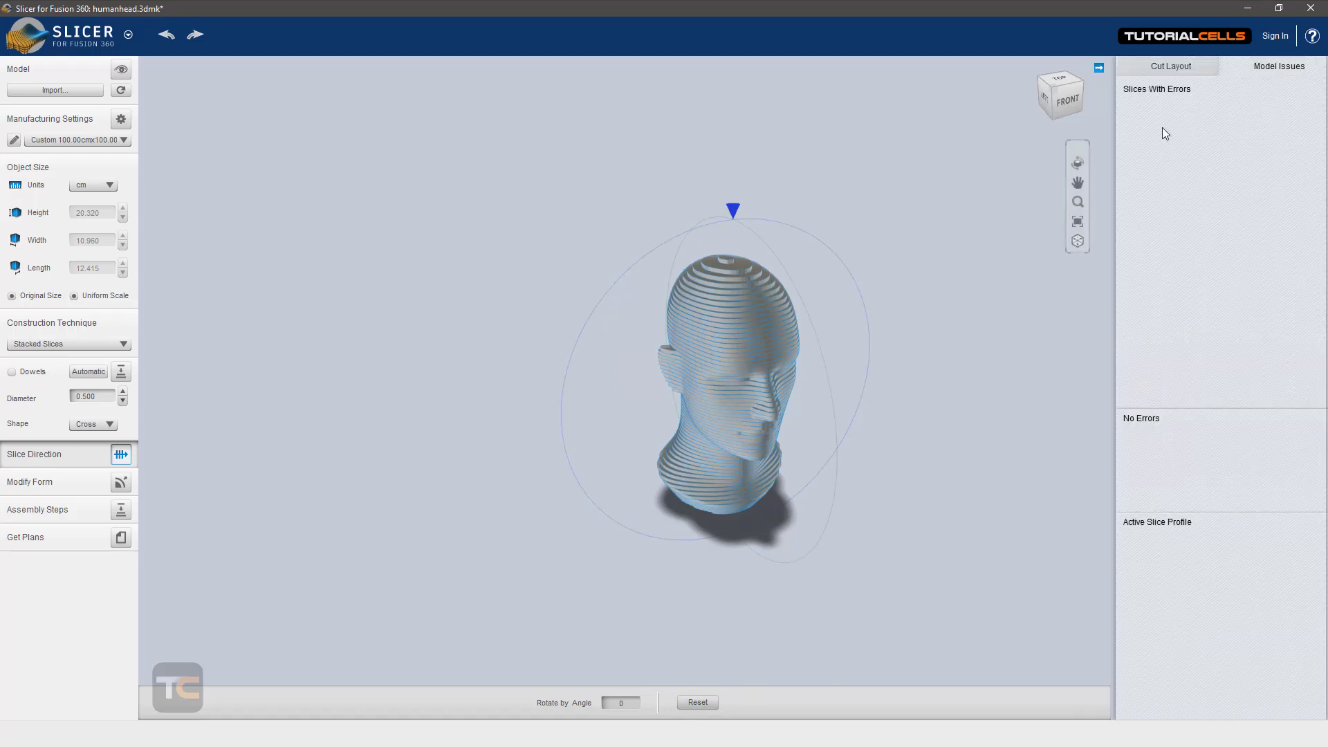
click(1167, 69)
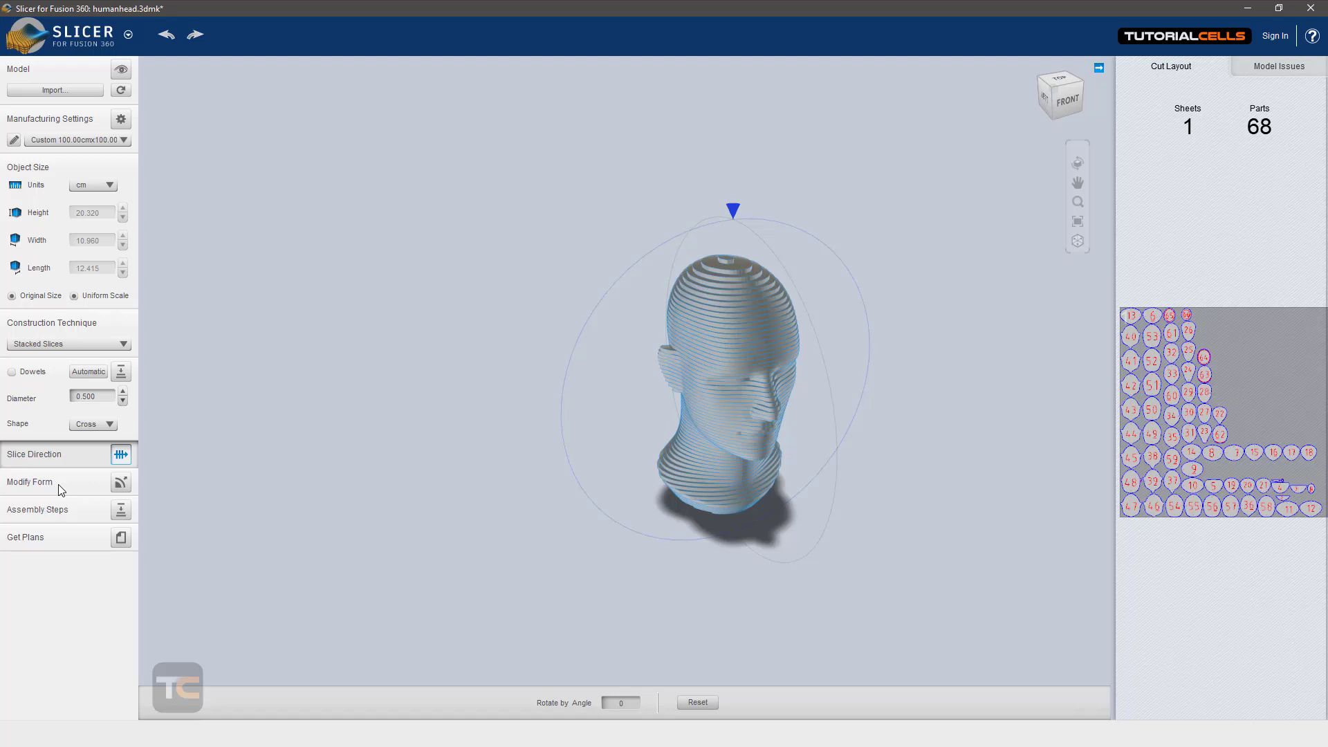
Step: Preview the assembly steps, trying Plastic before settling on the Plywood material
click(120, 511)
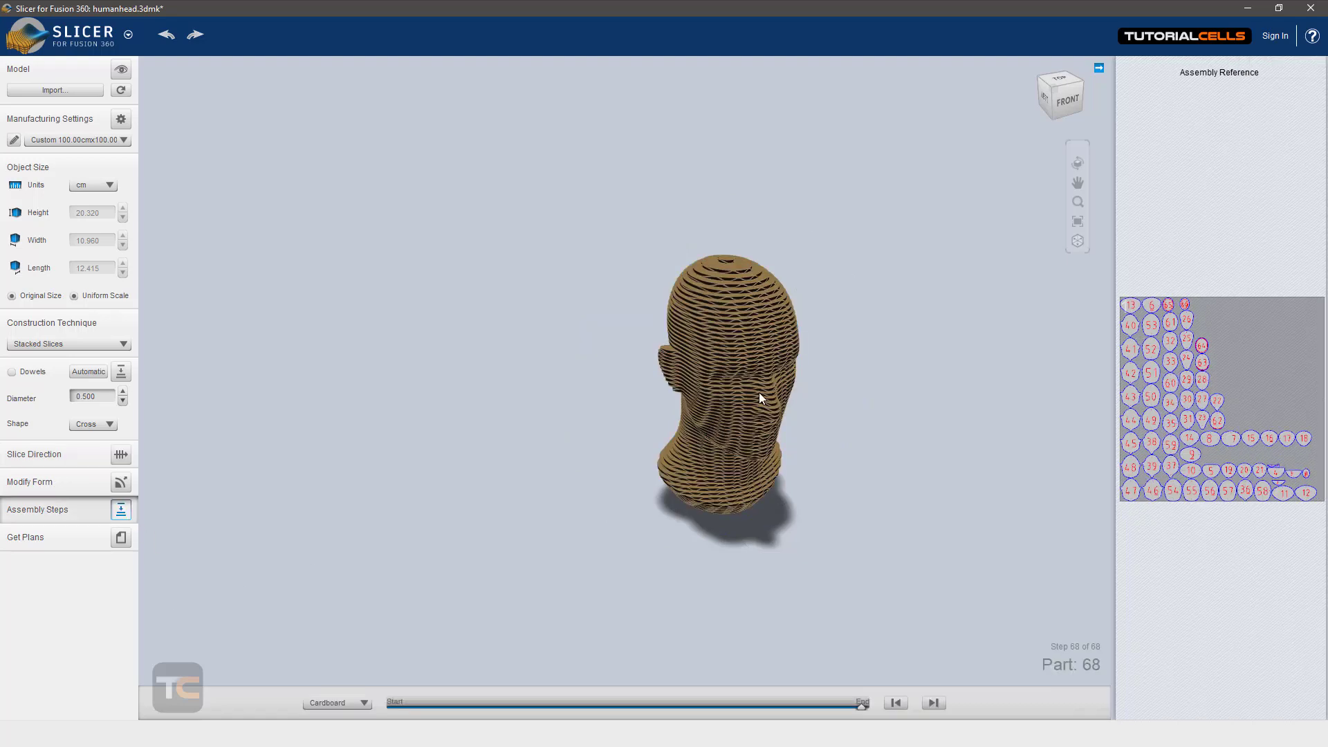
drag(756, 395, 577, 392)
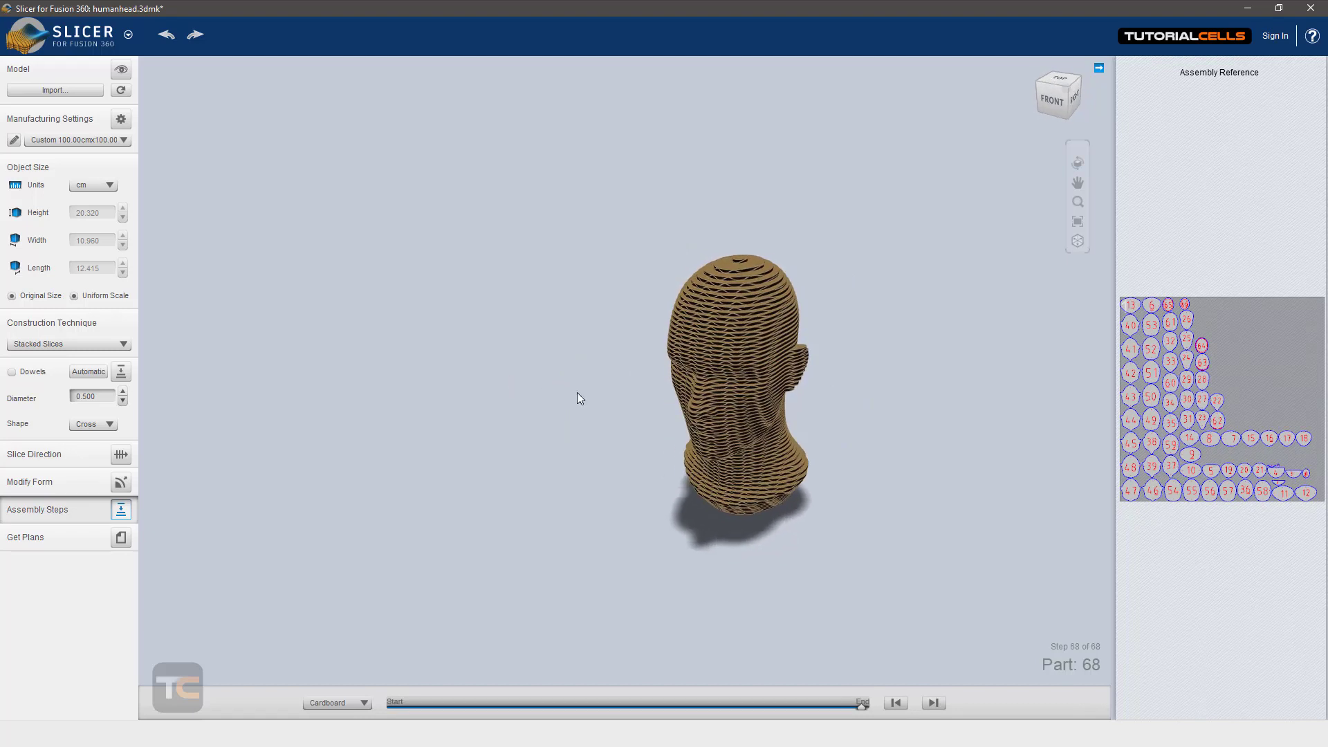
click(365, 703)
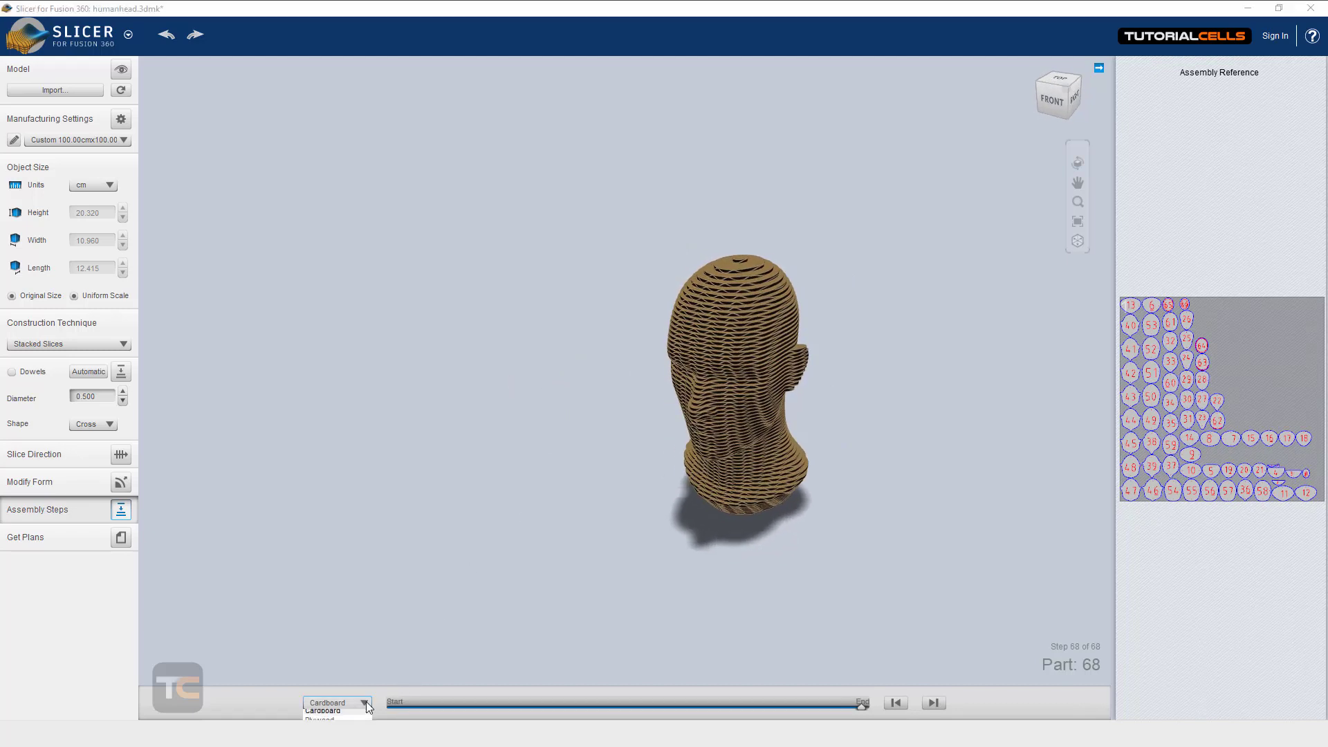
key(Down)
key(Return)
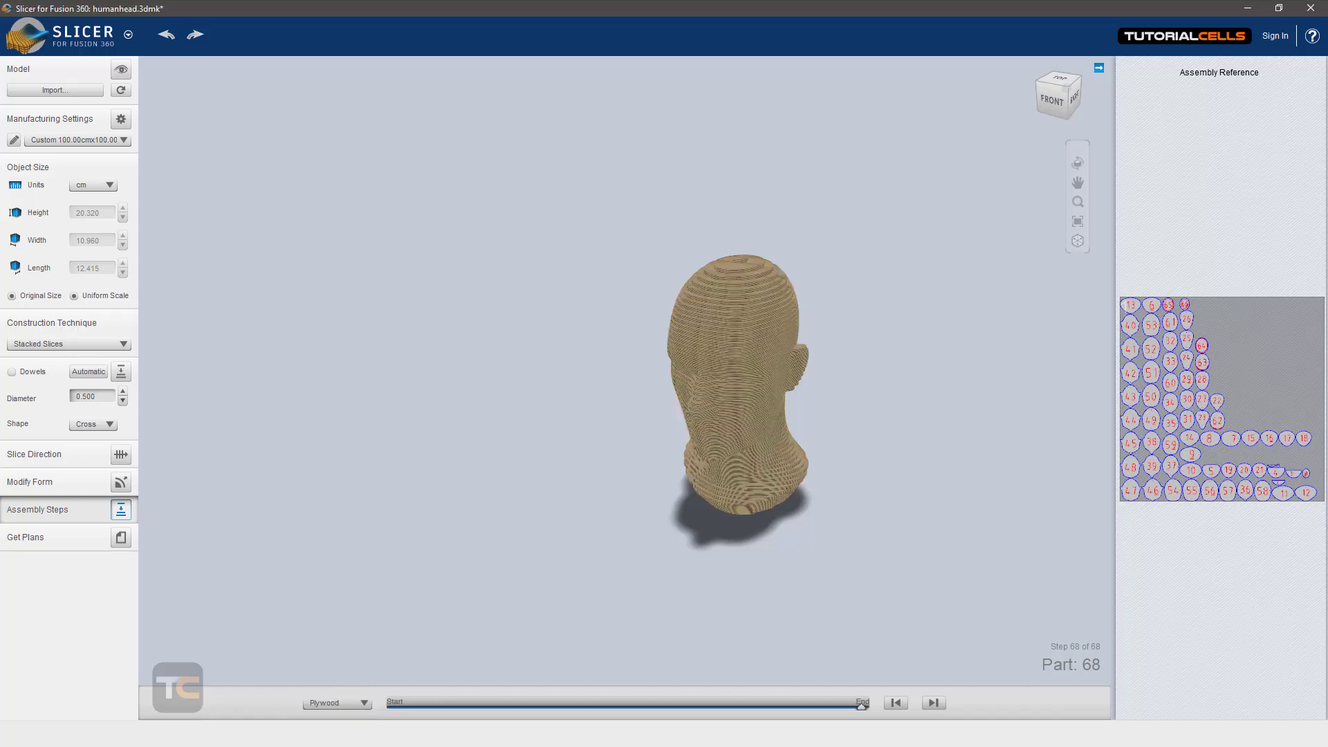
click(346, 703)
click(334, 715)
click(335, 703)
click(336, 715)
Step: Scrub the assembly from step 10 to 14, step back five parts, then jump to step 68
drag(862, 706, 462, 715)
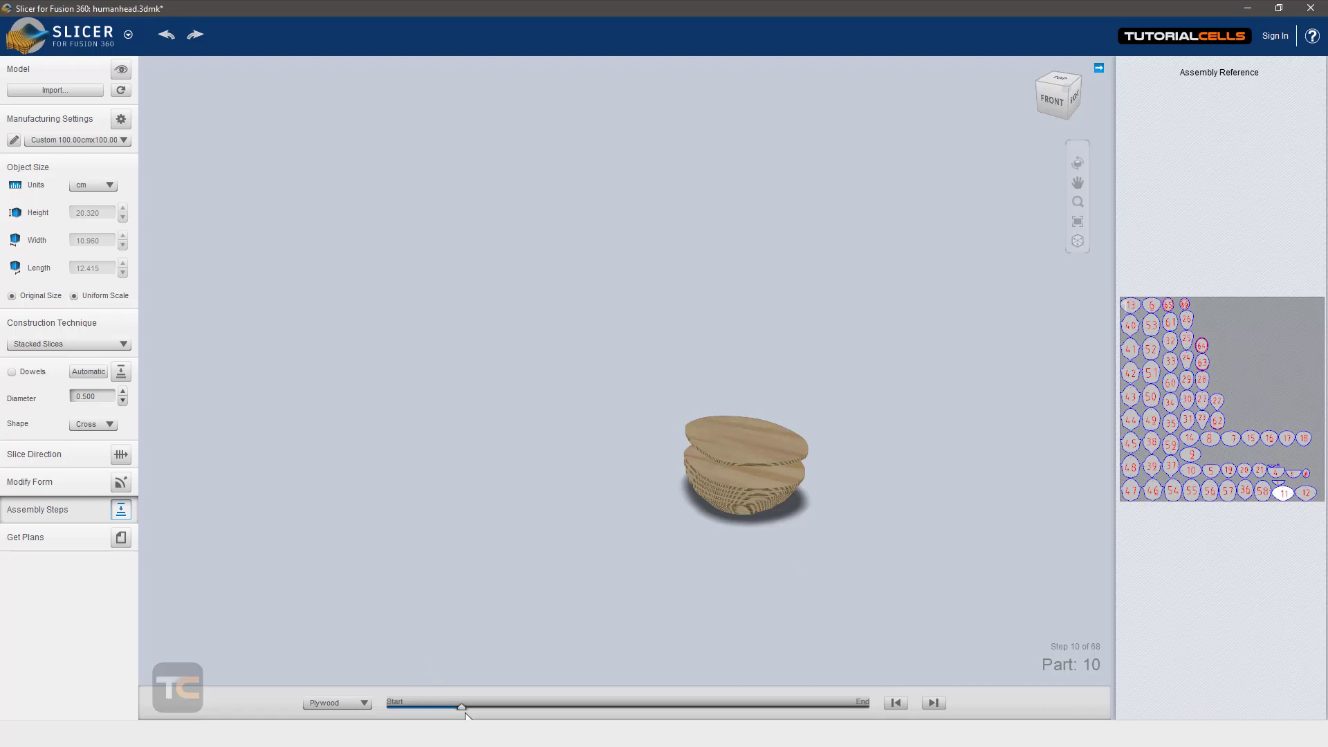
drag(461, 707, 878, 663)
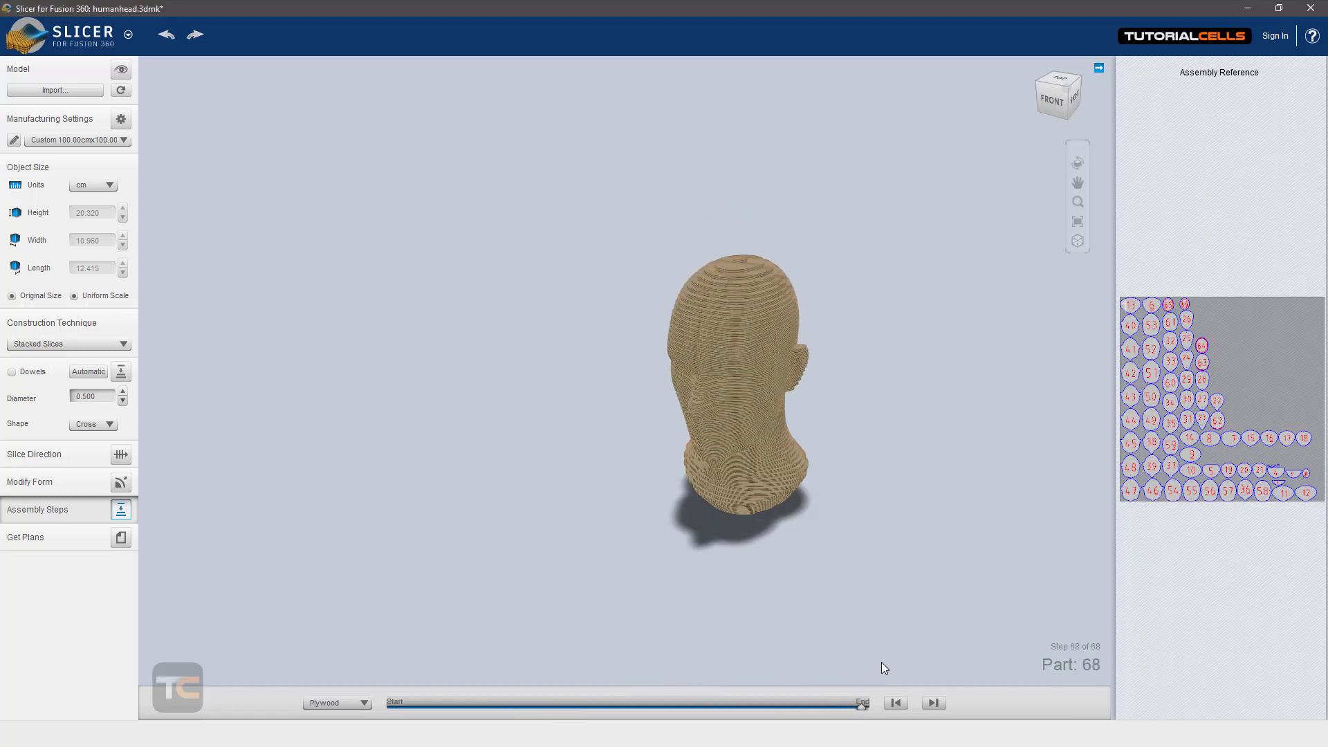
click(902, 707)
click(902, 707)
click(902, 707)
click(902, 707)
click(902, 707)
click(902, 707)
click(903, 707)
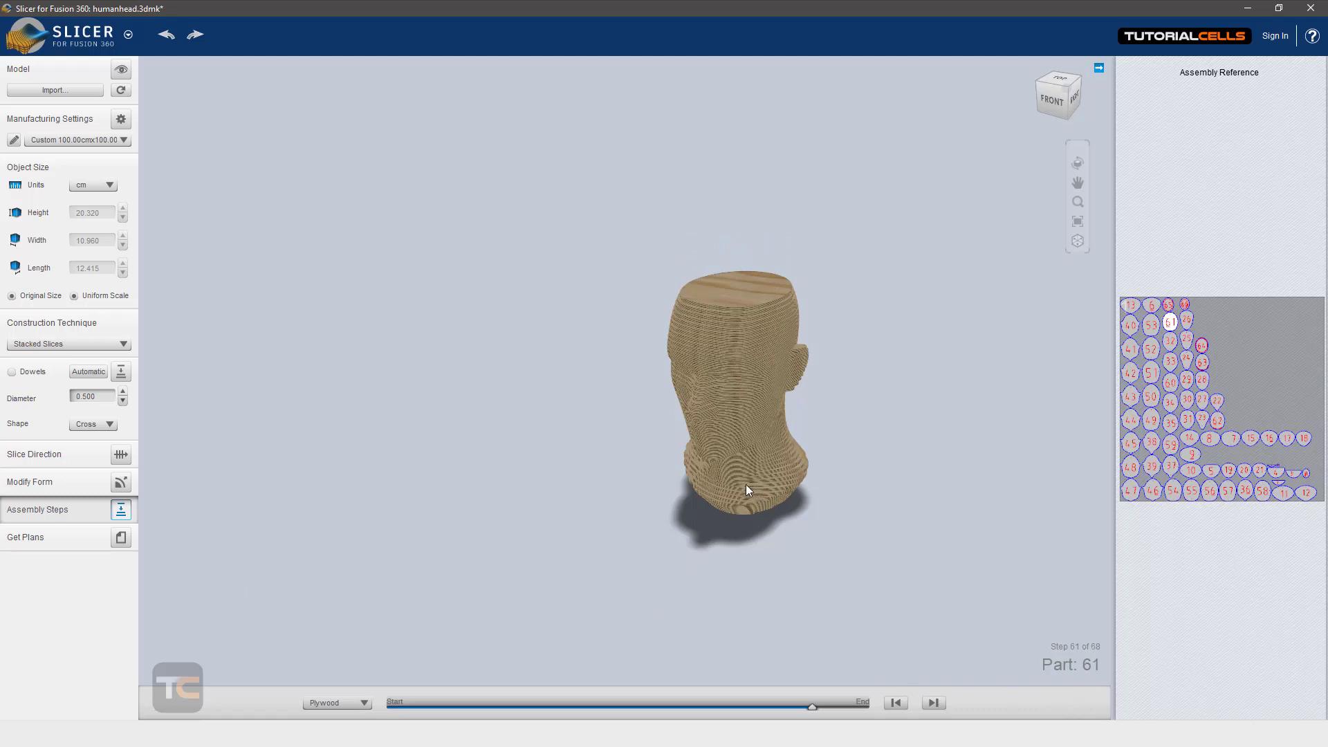
mouse_move(743, 488)
mouse_down()
mouse_move(433, 445)
mouse_move(724, 513)
mouse_move(724, 495)
mouse_up()
scroll(724, 495, up, 5)
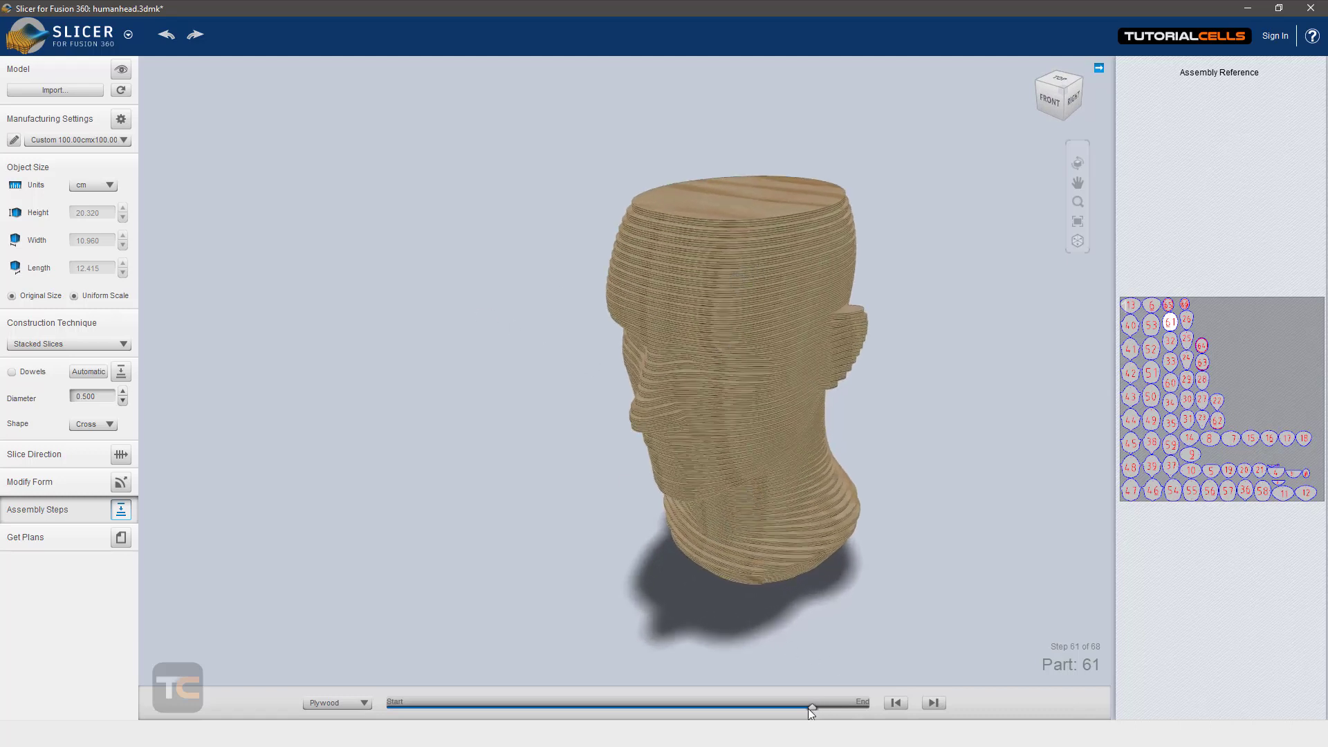
drag(811, 708, 865, 709)
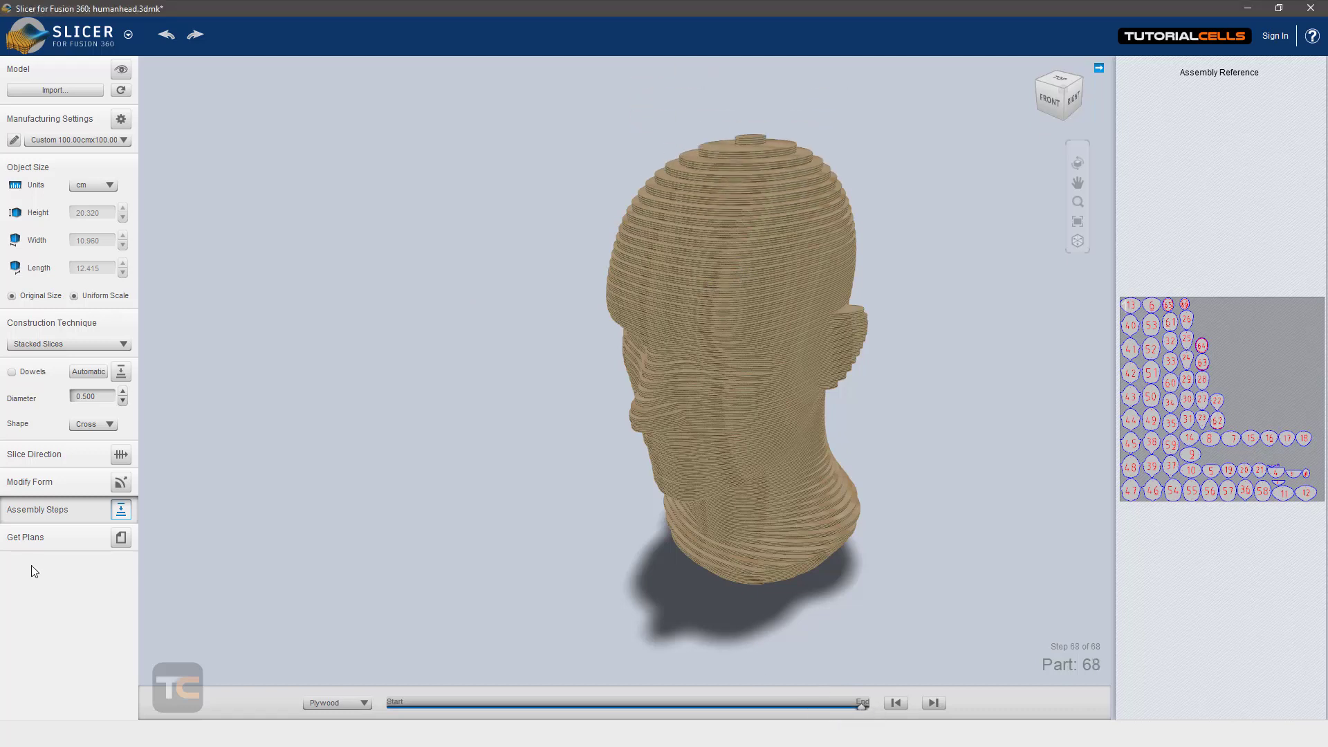
Step: Export the cutting plans to the computer as DXF files in cm
click(121, 539)
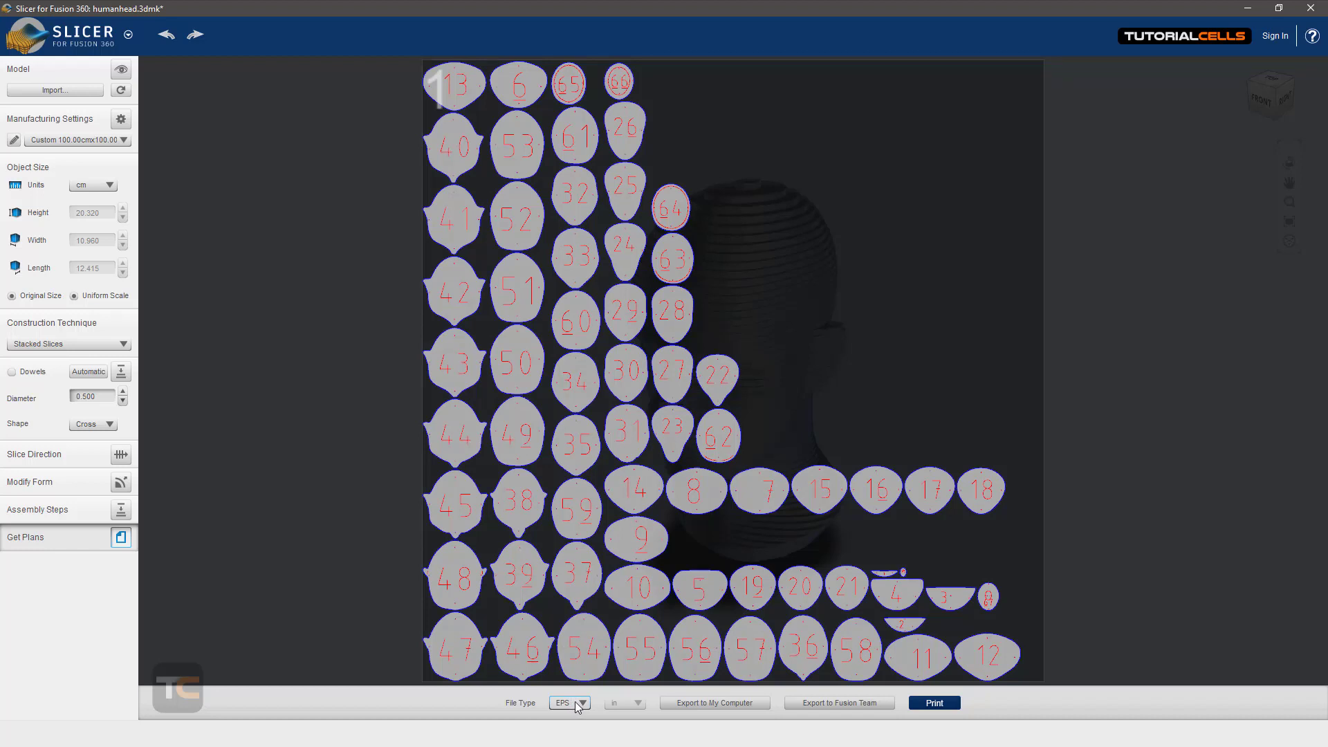
click(573, 704)
key(Up)
click(569, 714)
click(623, 705)
click(625, 705)
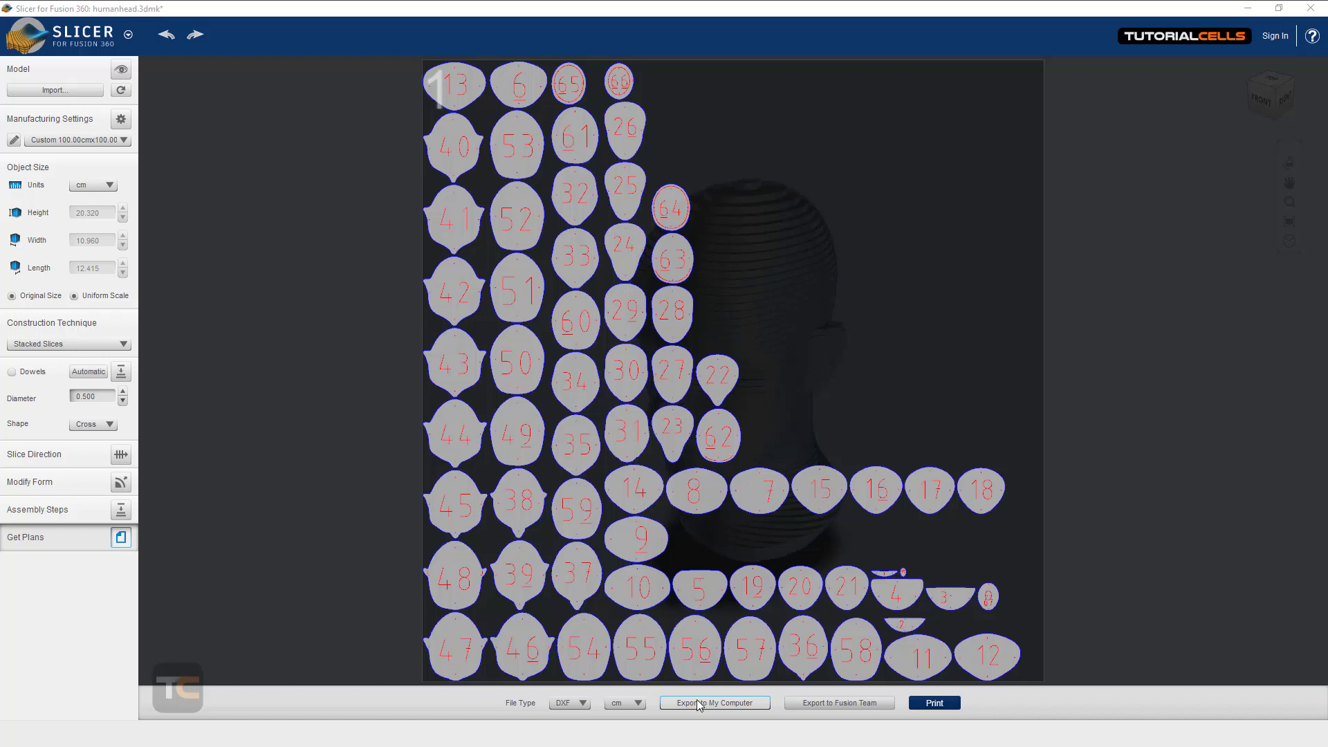
click(721, 702)
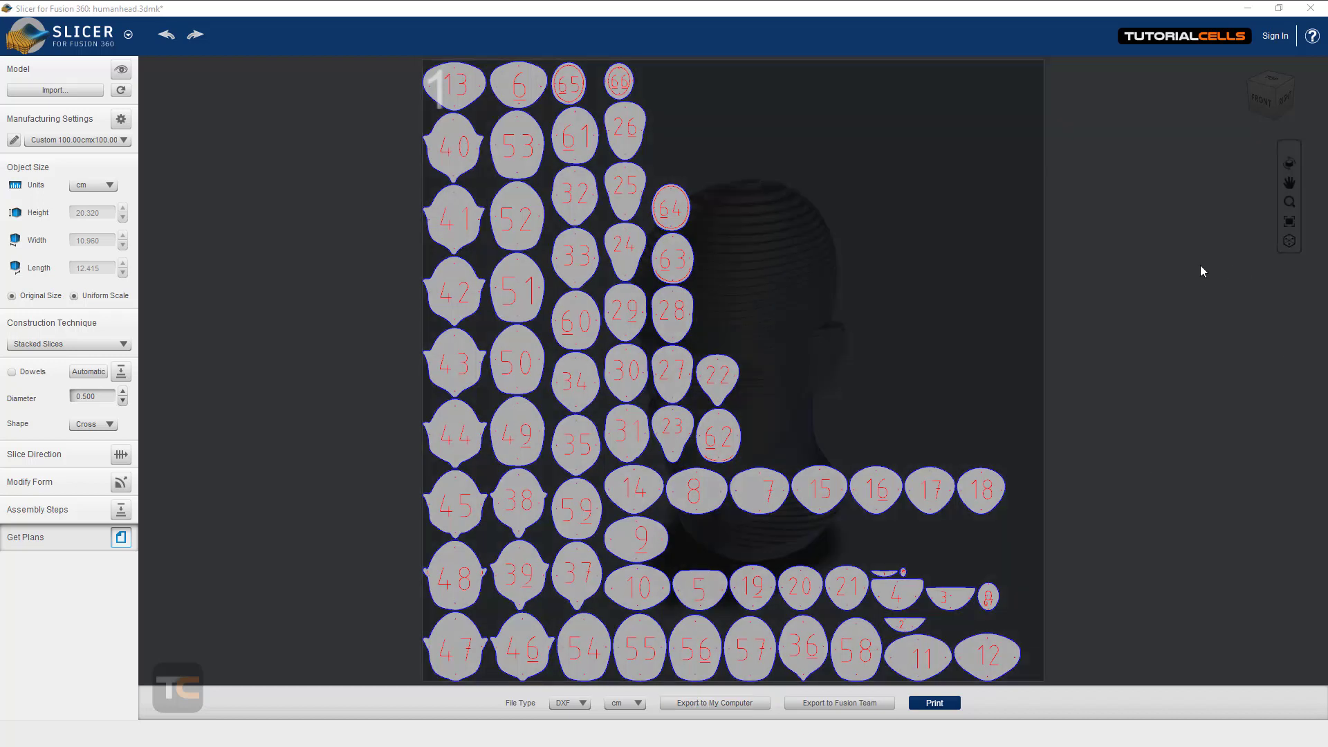